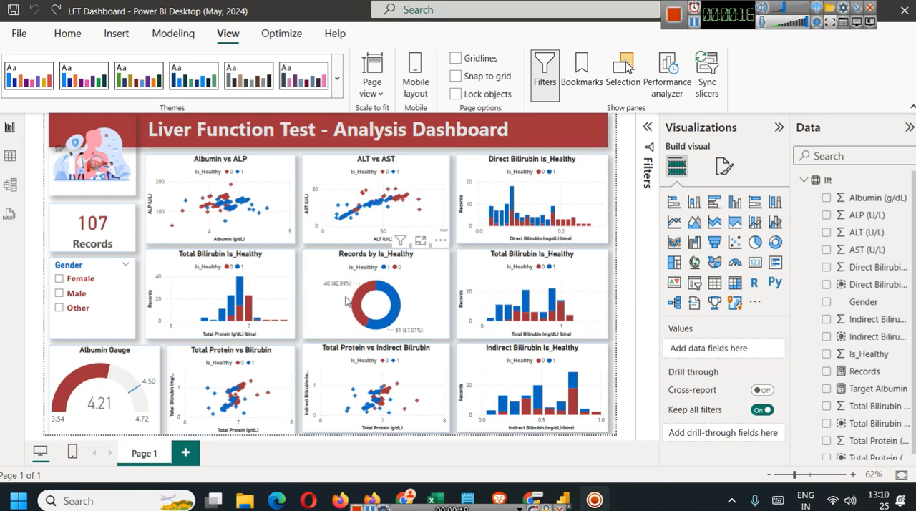
Test the dashboard's interactivity by cross-filtering from one Albumin vs ALP point and clearing it, and switching the Female gender filter on and off.
{"action": "left_click", "coordinate": [212, 205]}
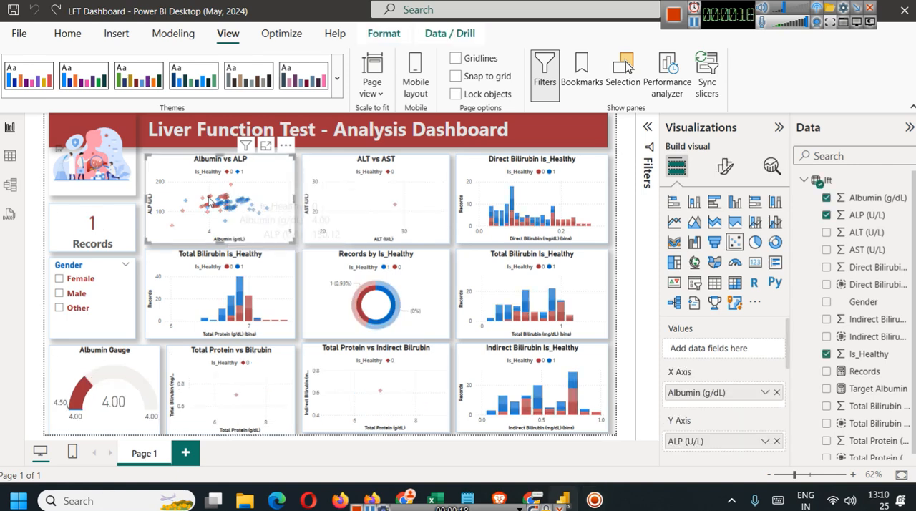
{"action": "left_click", "coordinate": [212, 206]}
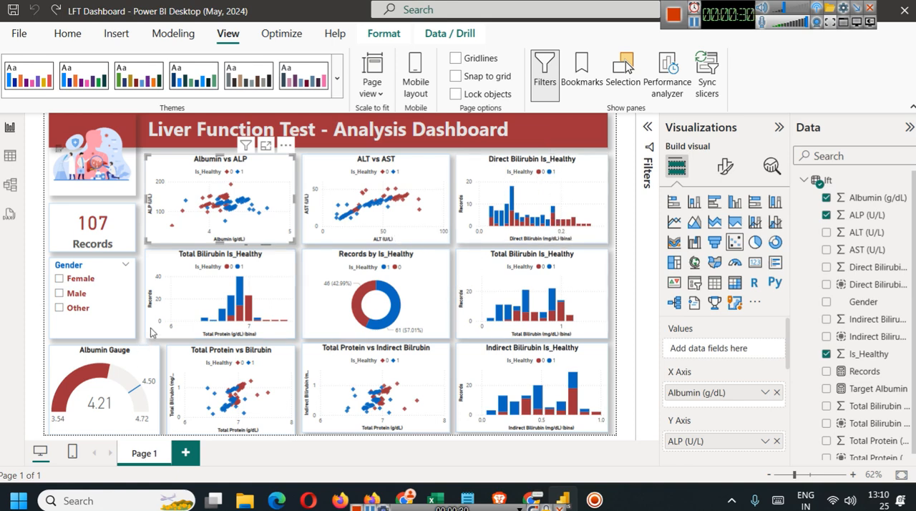
{"action": "left_click", "coordinate": [75, 280]}
{"action": "left_click", "coordinate": [76, 281]}
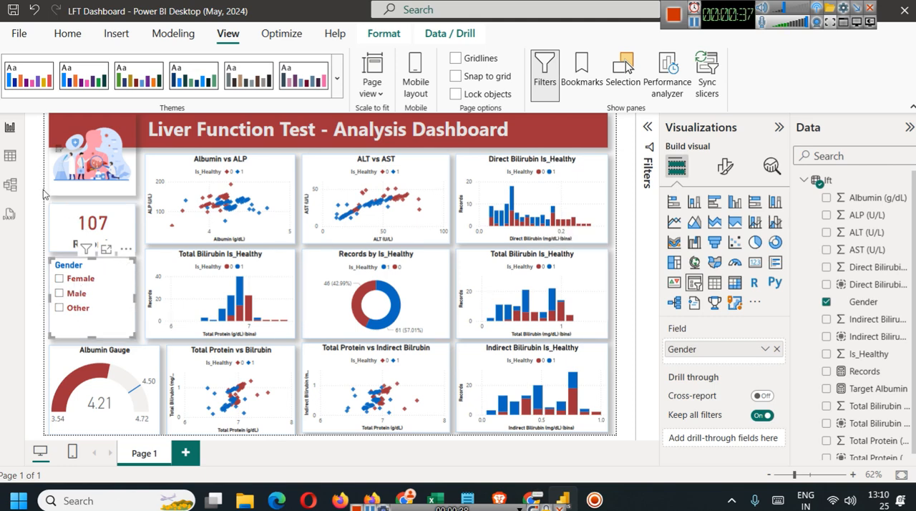
Open the lft table data and examine its columns from Gender and the enzyme values through Is_Healthy to the bilirubin bins.
{"action": "left_click", "coordinate": [10, 155]}
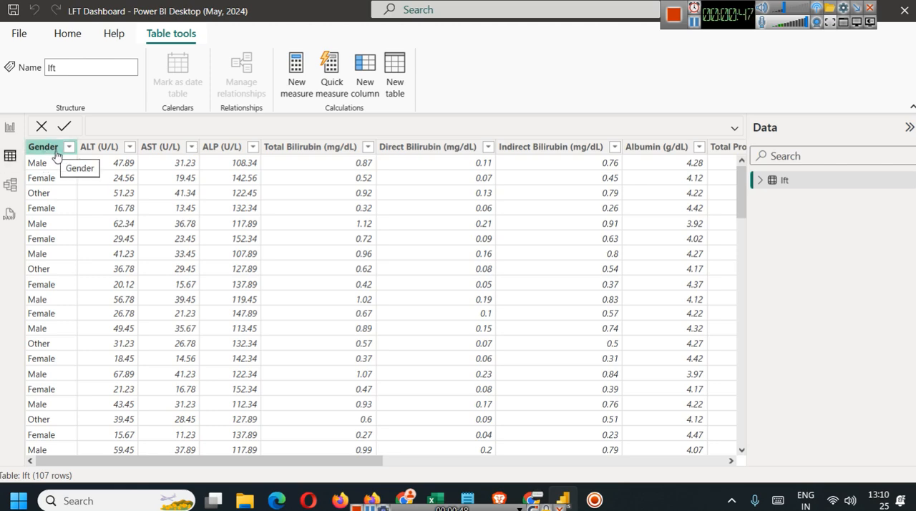
{"action": "left_click", "coordinate": [97, 152]}
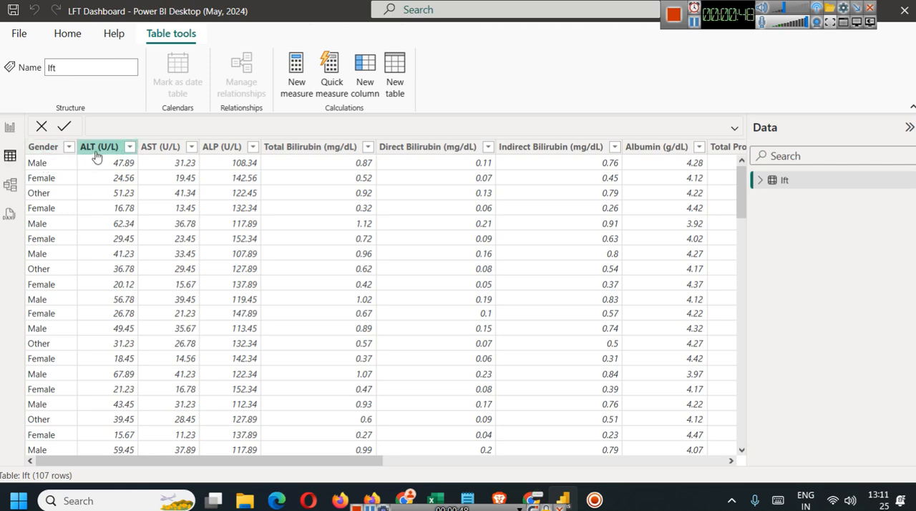
{"action": "left_click", "coordinate": [212, 152]}
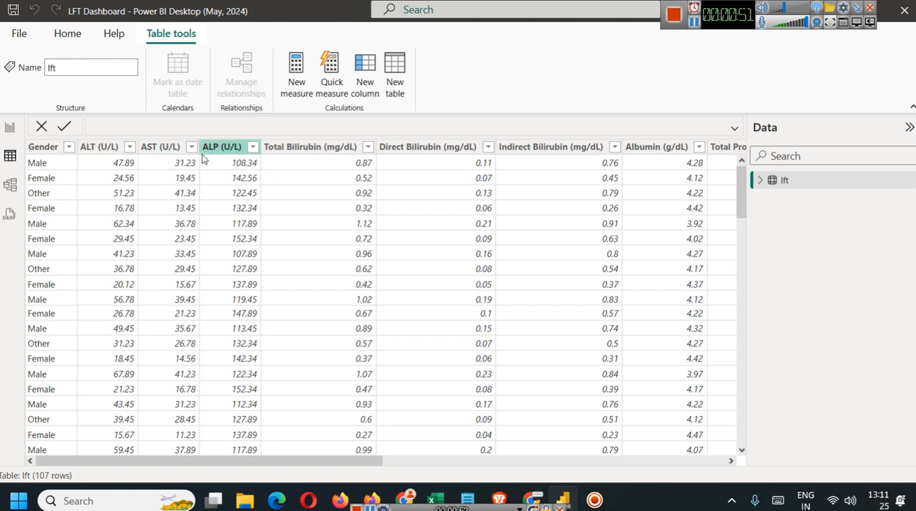
{"action": "left_click", "coordinate": [198, 154]}
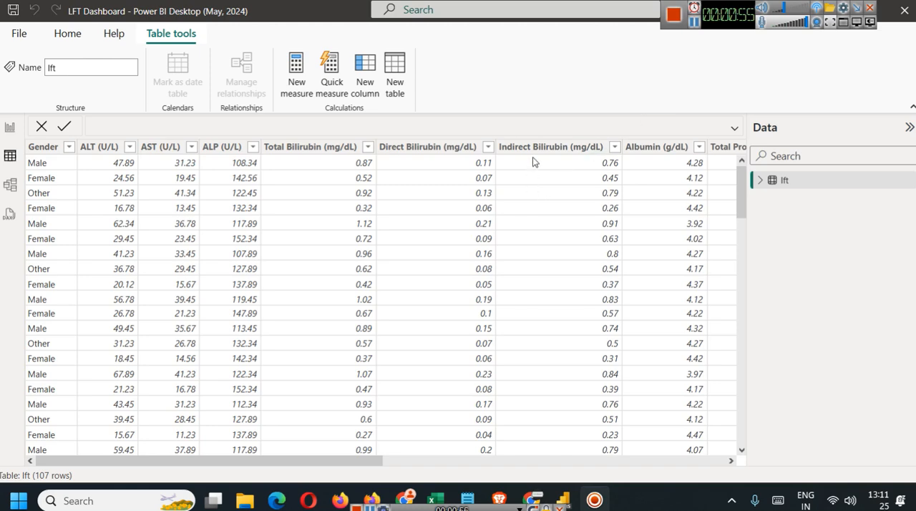
{"action": "left_click_drag", "start_coordinate": [355, 464], "coordinate": [485, 463]}
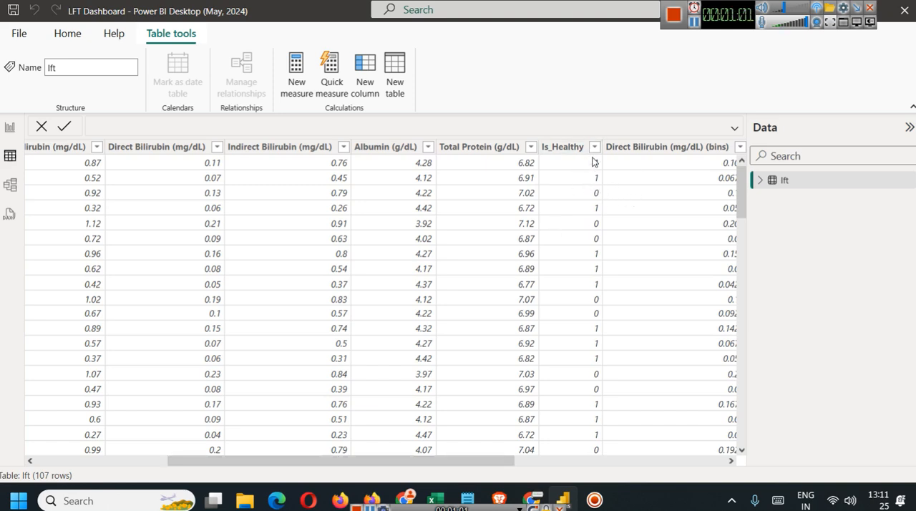
{"action": "left_click", "coordinate": [566, 147]}
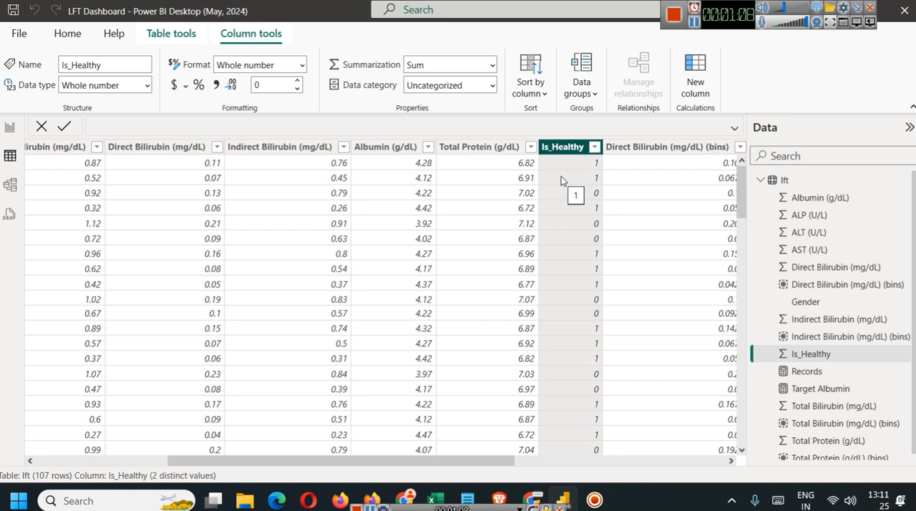
{"action": "left_click_drag", "start_coordinate": [486, 461], "coordinate": [620, 475]}
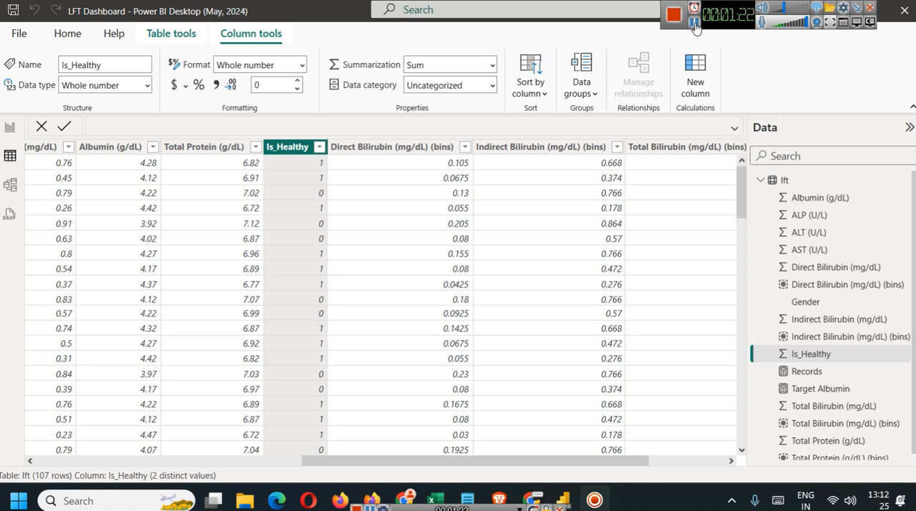
Review the ALT, AST, ALP and Gender columns of the lft table one by one, ending on the Is_Healthy column.
{"action": "left_click_drag", "start_coordinate": [553, 461], "coordinate": [252, 443]}
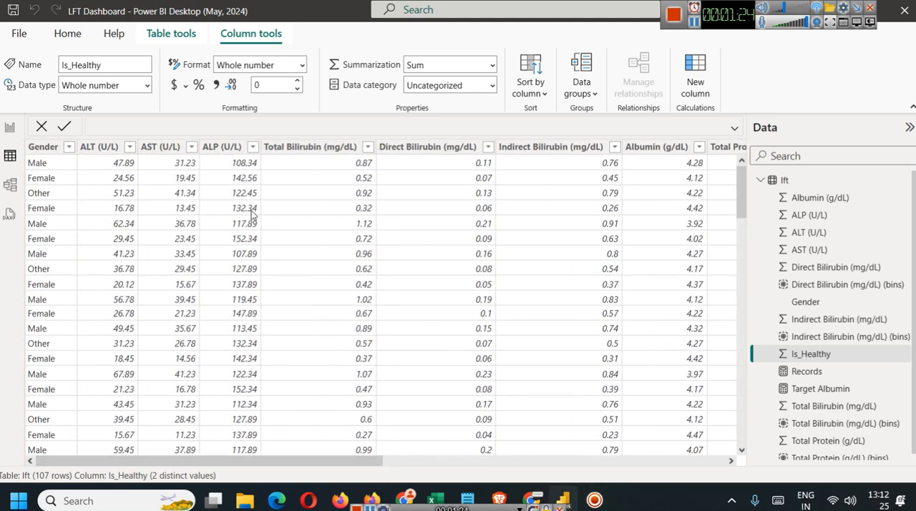
{"action": "left_click", "coordinate": [107, 150]}
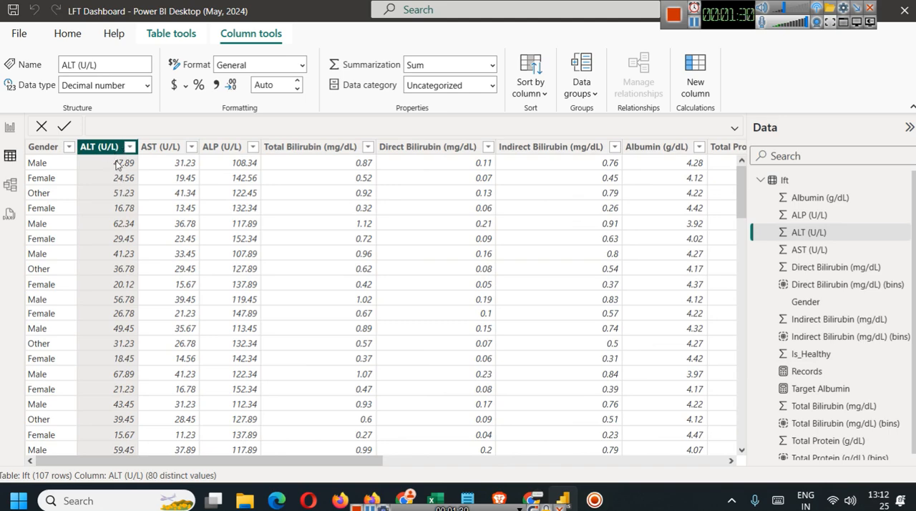
{"action": "left_click", "coordinate": [163, 147]}
{"action": "left_click", "coordinate": [231, 152]}
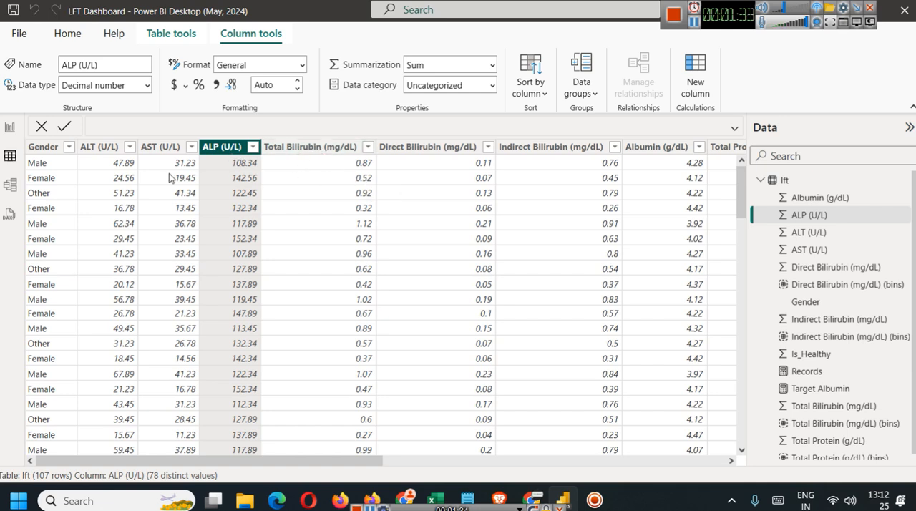
{"action": "left_click", "coordinate": [33, 150]}
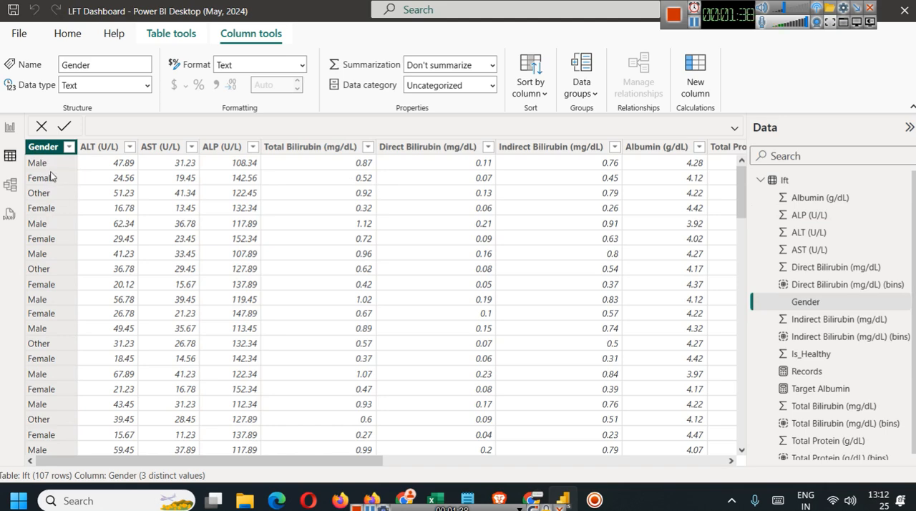
{"action": "left_click_drag", "start_coordinate": [241, 457], "coordinate": [608, 463]}
{"action": "left_click", "coordinate": [323, 147]}
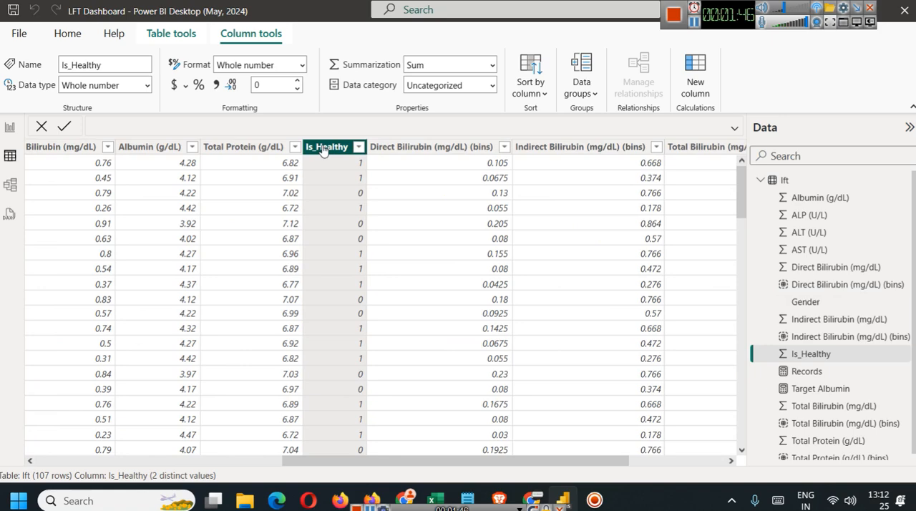
Return to the report, add a new page and place an empty scatter chart near the upper middle of its canvas.
{"action": "left_click", "coordinate": [13, 134]}
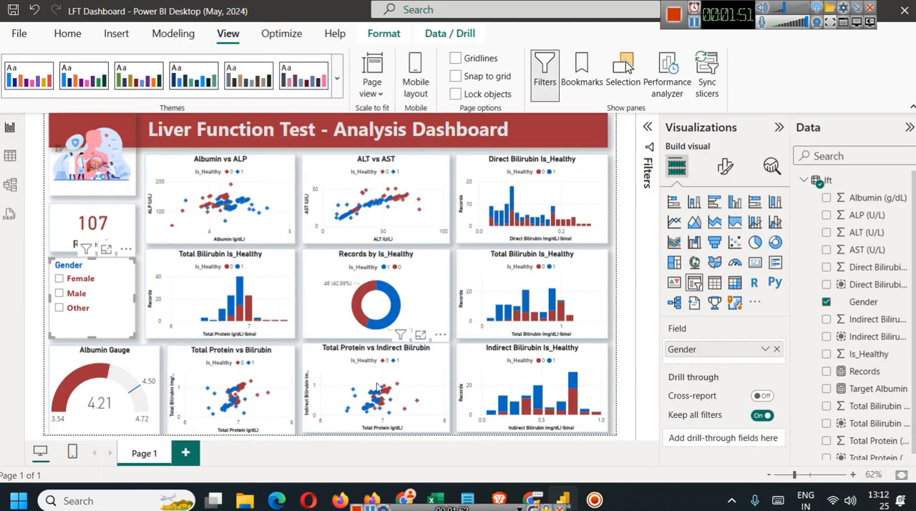
{"action": "left_click", "coordinate": [281, 197]}
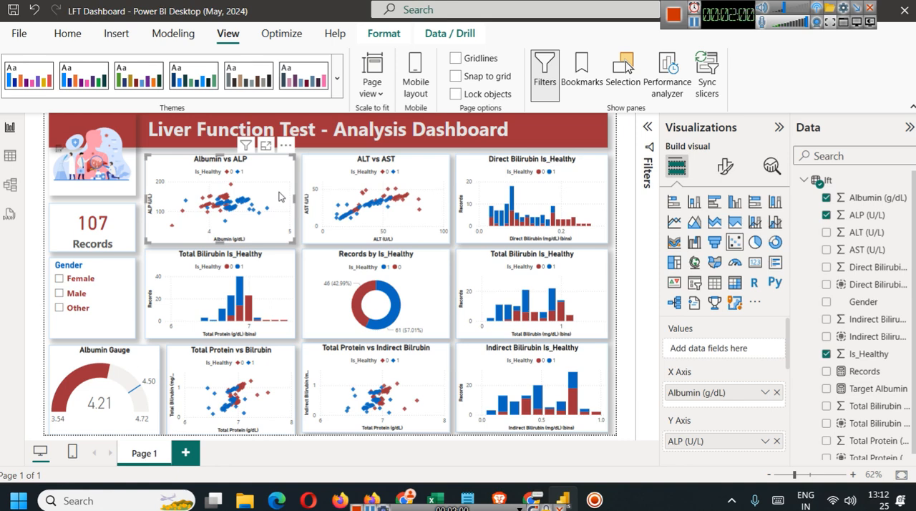
{"action": "left_click", "coordinate": [186, 452]}
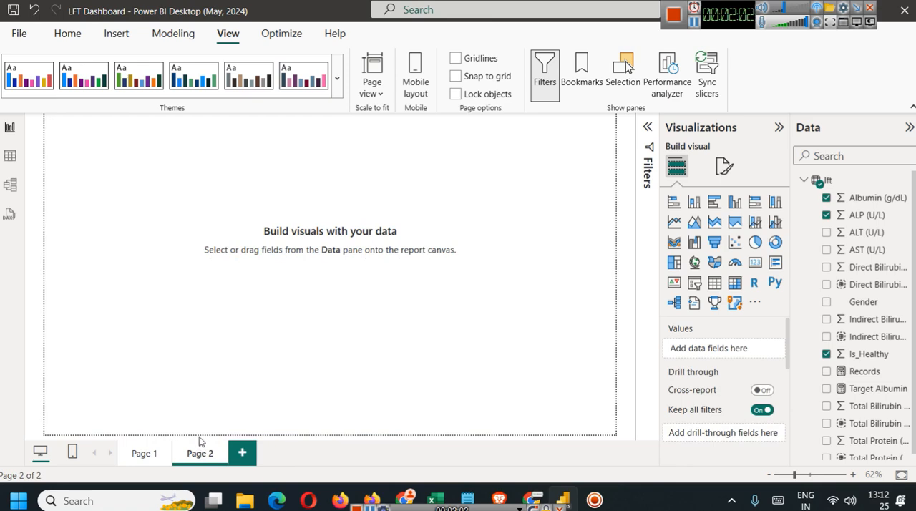
{"action": "left_click", "coordinate": [735, 242]}
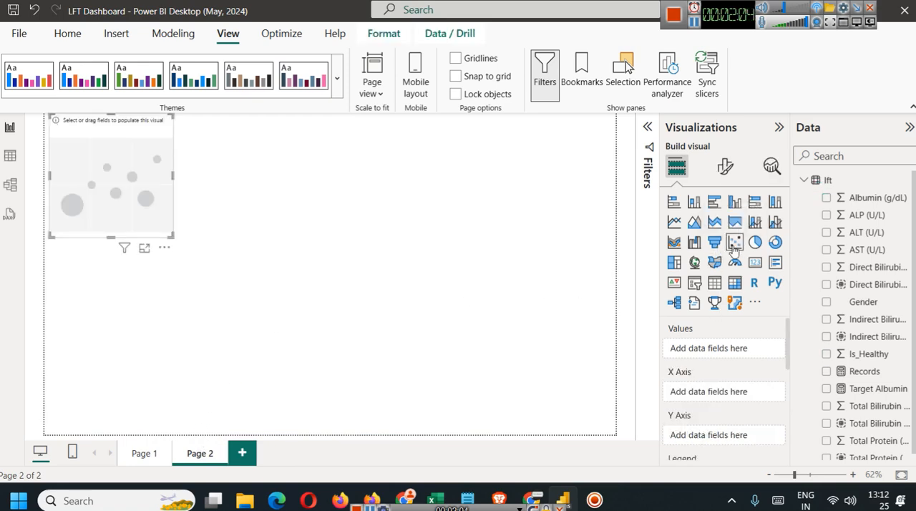
{"action": "left_click_drag", "start_coordinate": [172, 179], "coordinate": [344, 235]}
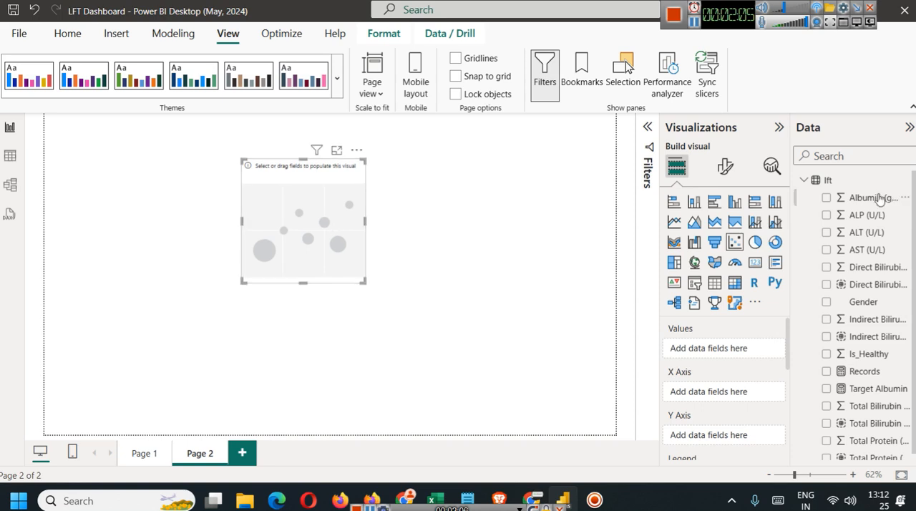
Plot Albumin (g/dL) on the scatter chart's X axis and ALT (U/L) on its Y axis, both set to Don't summarize.
{"action": "left_click_drag", "start_coordinate": [866, 197], "coordinate": [712, 386]}
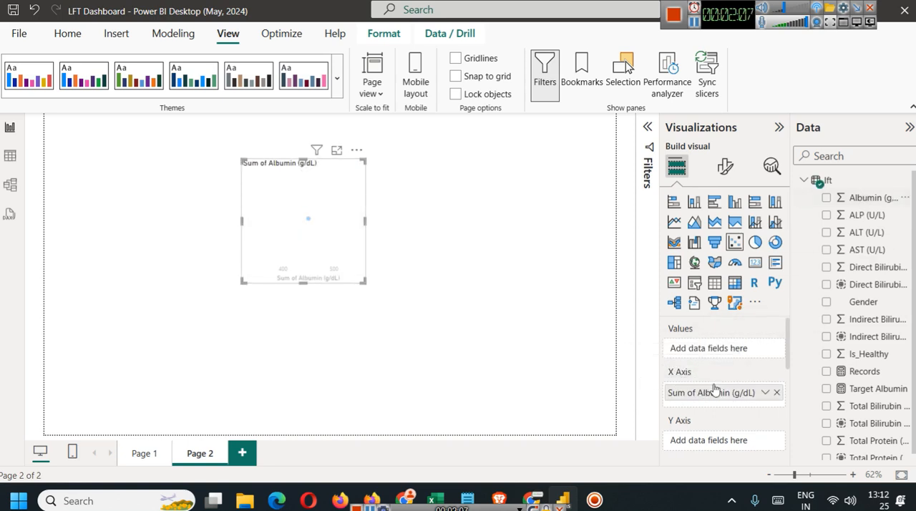
{"action": "left_click_drag", "start_coordinate": [875, 233], "coordinate": [755, 436]}
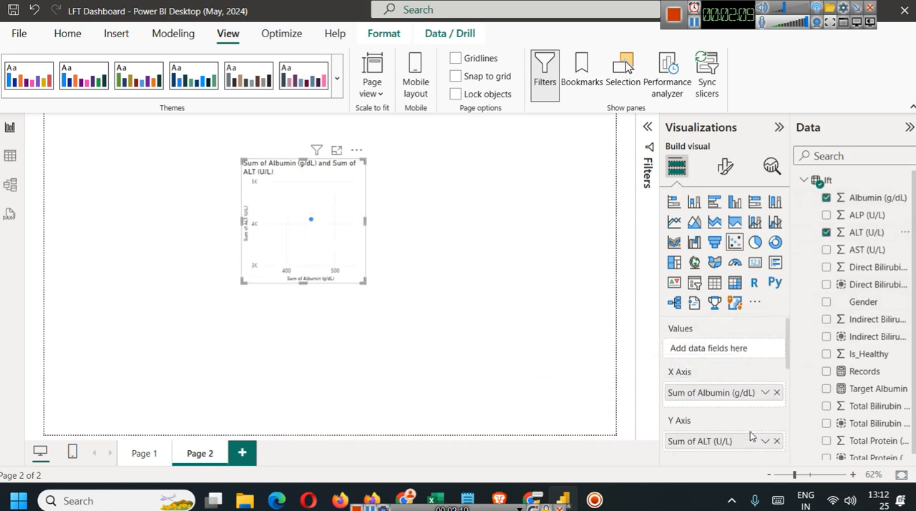
{"action": "left_click", "coordinate": [765, 392]}
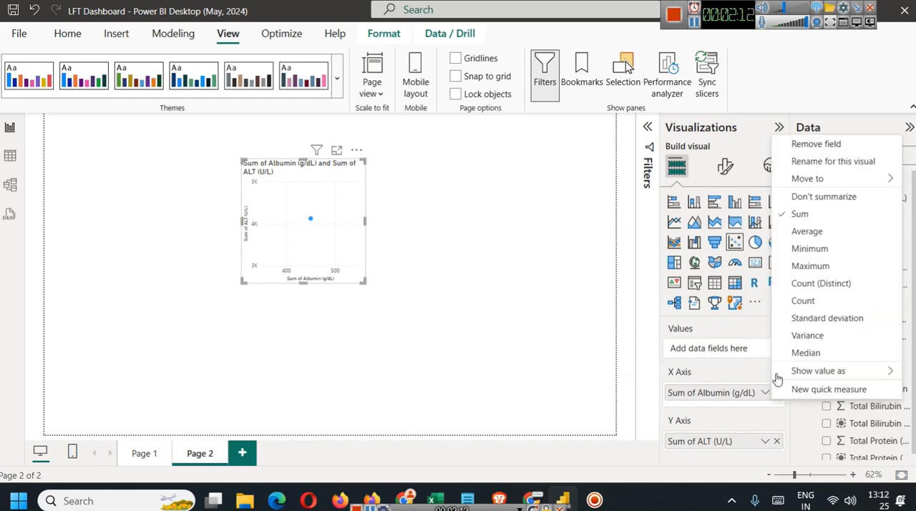
{"action": "left_click", "coordinate": [801, 196]}
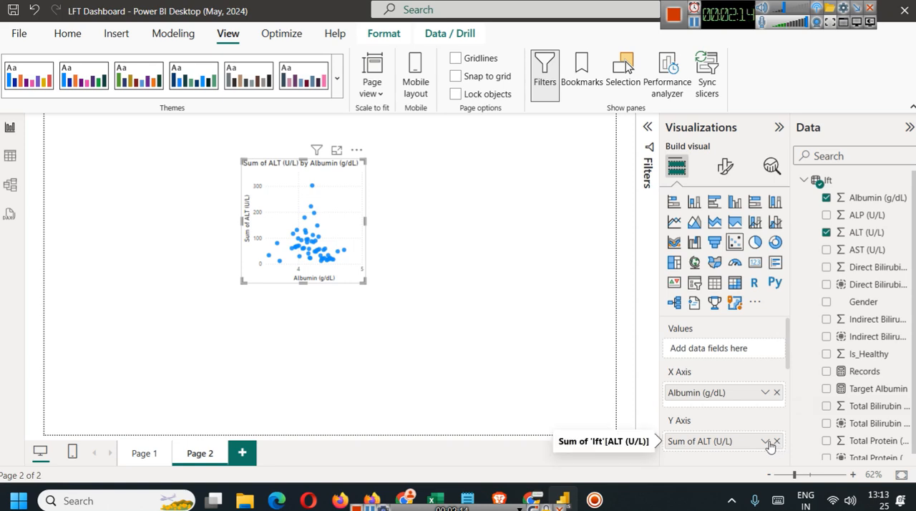
{"action": "left_click", "coordinate": [764, 441]}
{"action": "left_click", "coordinate": [833, 245]}
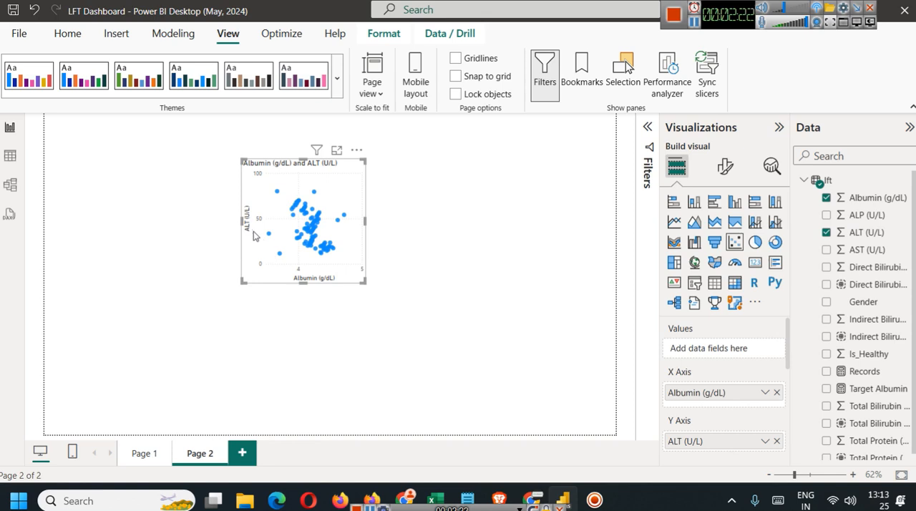
Enlarge and recentre the scatter chart on the page, and use Is_Healthy as its legend.
{"action": "left_click_drag", "start_coordinate": [364, 282], "coordinate": [451, 355]}
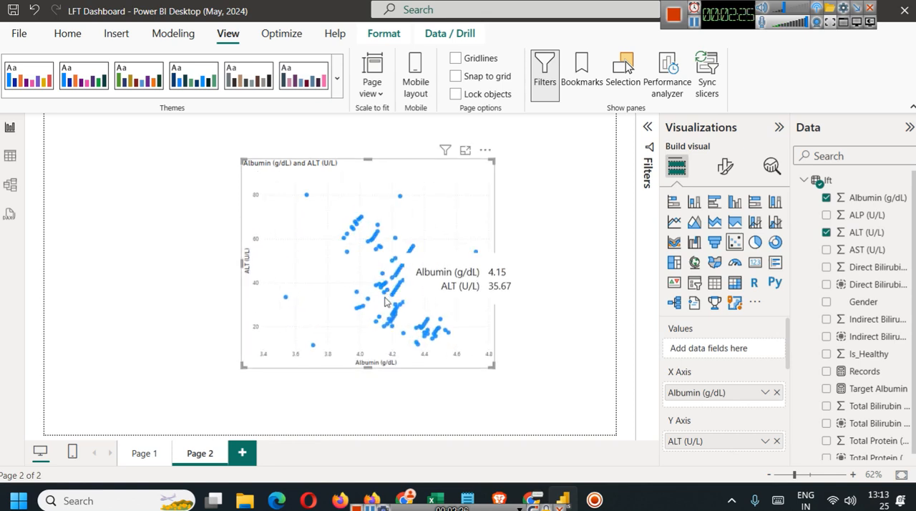
{"action": "left_click_drag", "start_coordinate": [439, 221], "coordinate": [401, 226]}
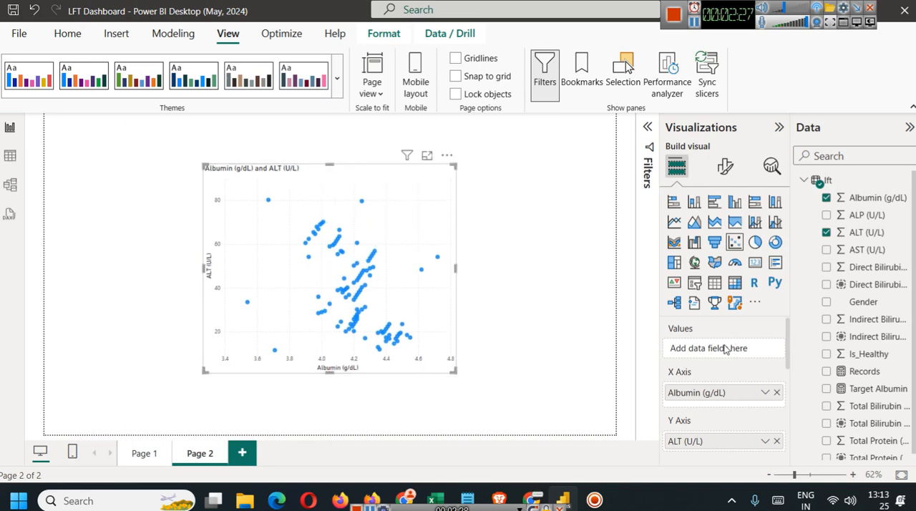
{"action": "scroll", "coordinate": [724, 402], "scroll_direction": "down", "scroll_amount": 1}
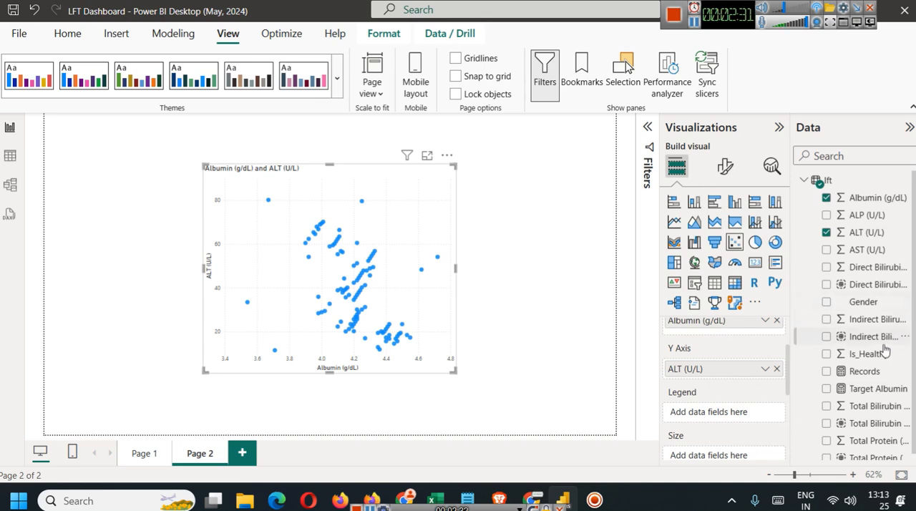
{"action": "left_click_drag", "start_coordinate": [882, 354], "coordinate": [683, 413]}
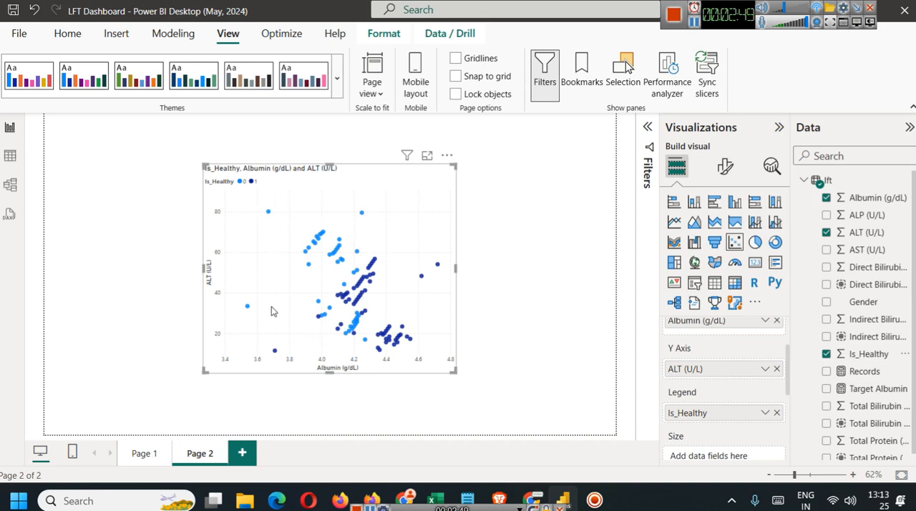
Compare the new scatter chart with the Page 1 dashboard and examine the axis fields of its Albumin vs ALP and ALT vs AST charts.
{"action": "left_click", "coordinate": [144, 453]}
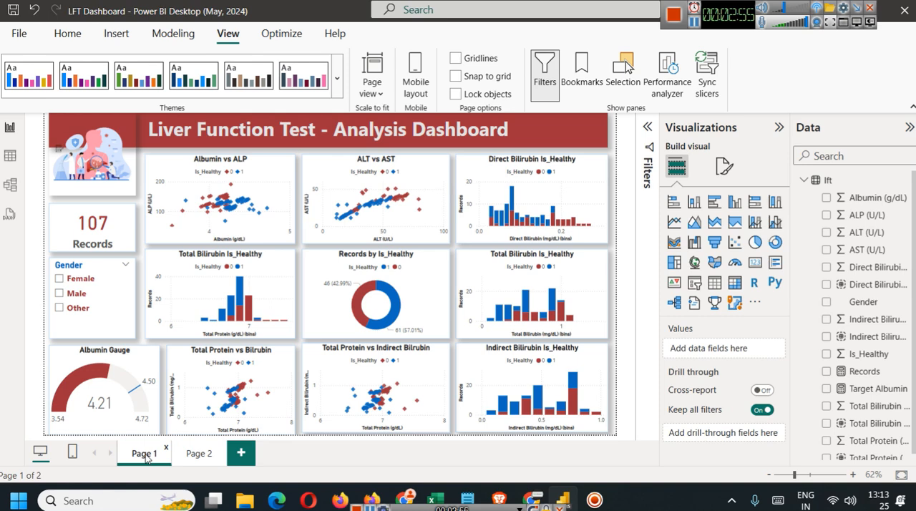
{"action": "left_click", "coordinate": [200, 454]}
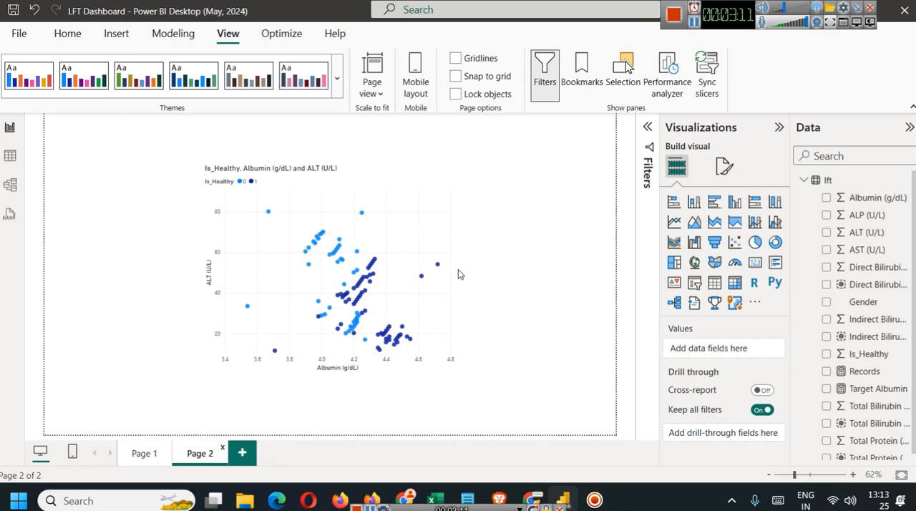
{"action": "left_click", "coordinate": [400, 209]}
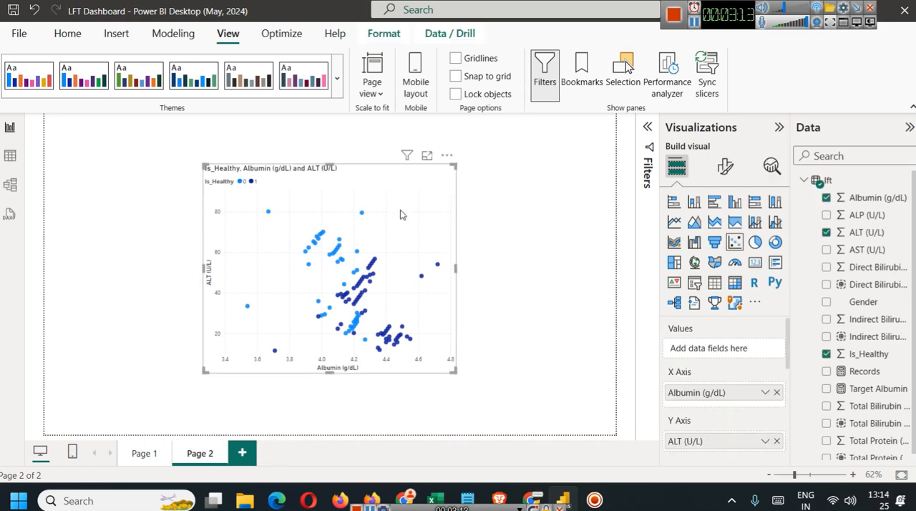
{"action": "left_click", "coordinate": [139, 455]}
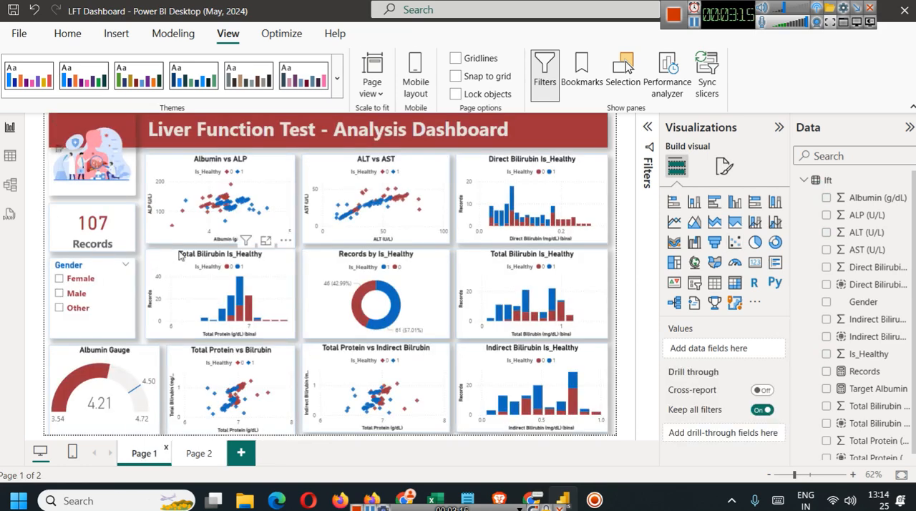
{"action": "left_click", "coordinate": [284, 176]}
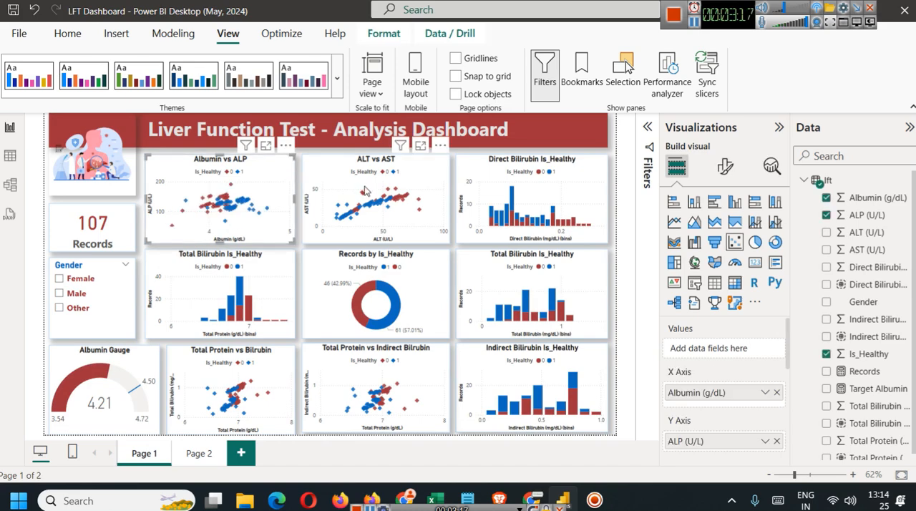
{"action": "left_click", "coordinate": [346, 167]}
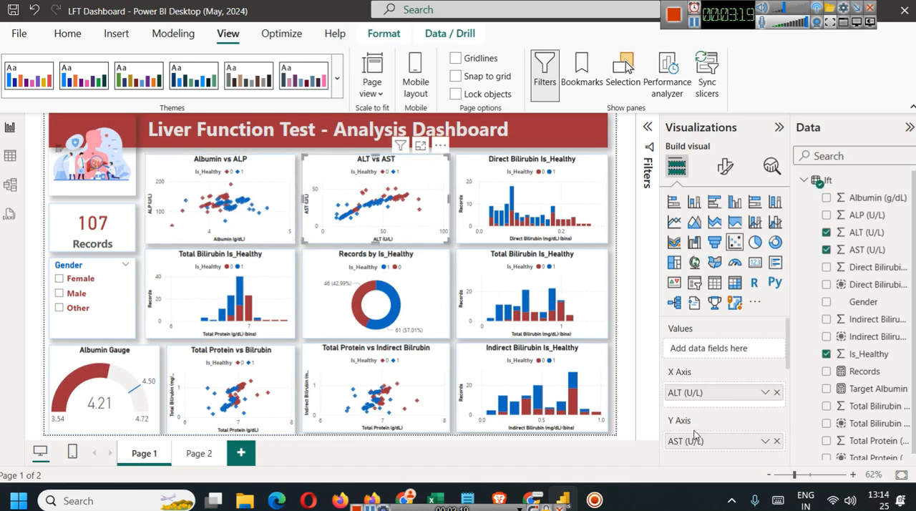
Examine the legend field of the ALT vs AST chart and the axis and legend fields of the Direct Bilirubin Is_Healthy chart.
{"action": "scroll", "coordinate": [698, 428], "scroll_direction": "down", "scroll_amount": 2}
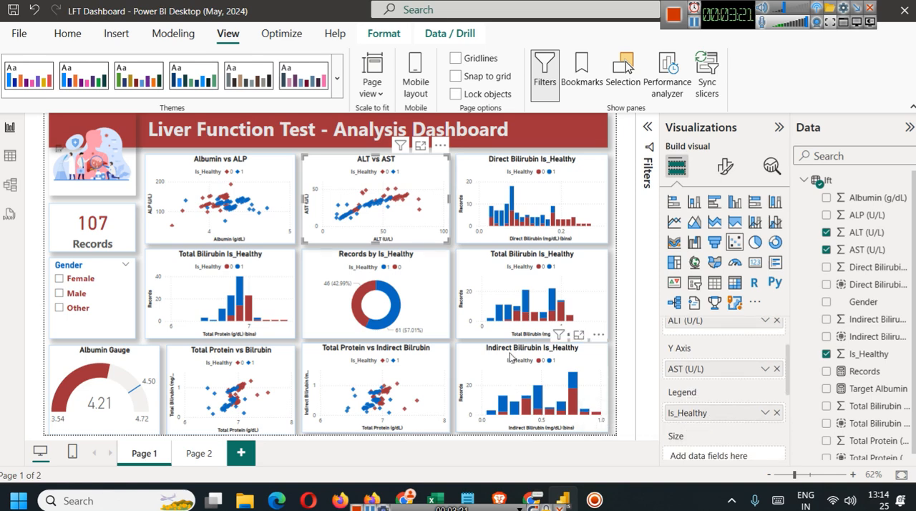
{"action": "left_click", "coordinate": [515, 206]}
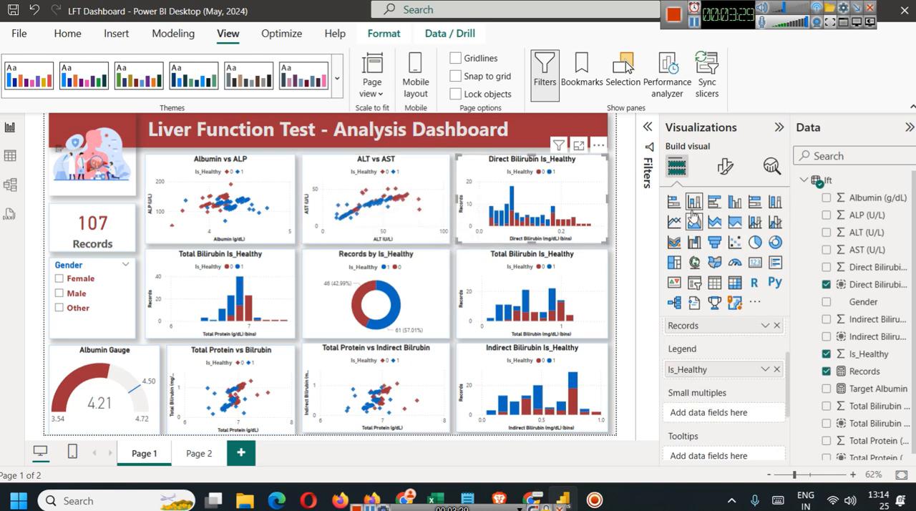
{"action": "scroll", "coordinate": [737, 379], "scroll_direction": "up", "scroll_amount": 2}
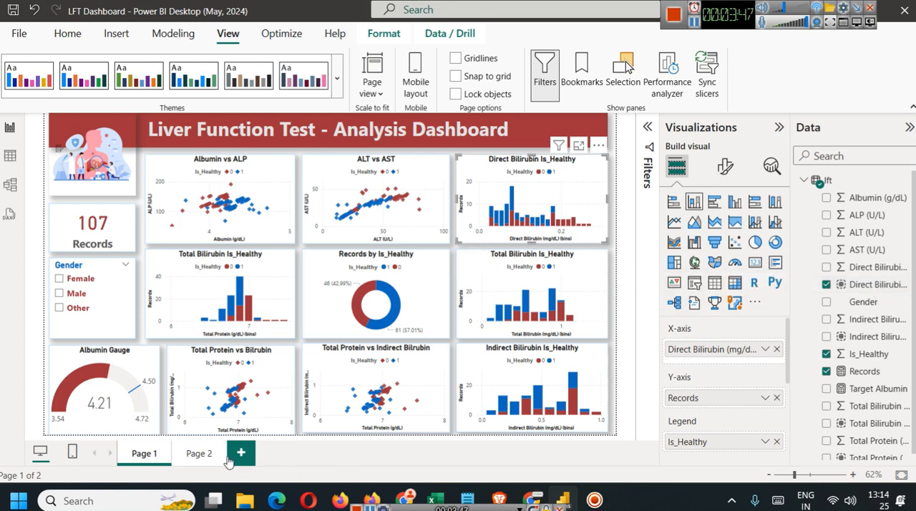
Examine the distinct values of the Direct Bilirubin (mg/dL) (bins) column in the data table and return to the report.
{"action": "left_click", "coordinate": [872, 269]}
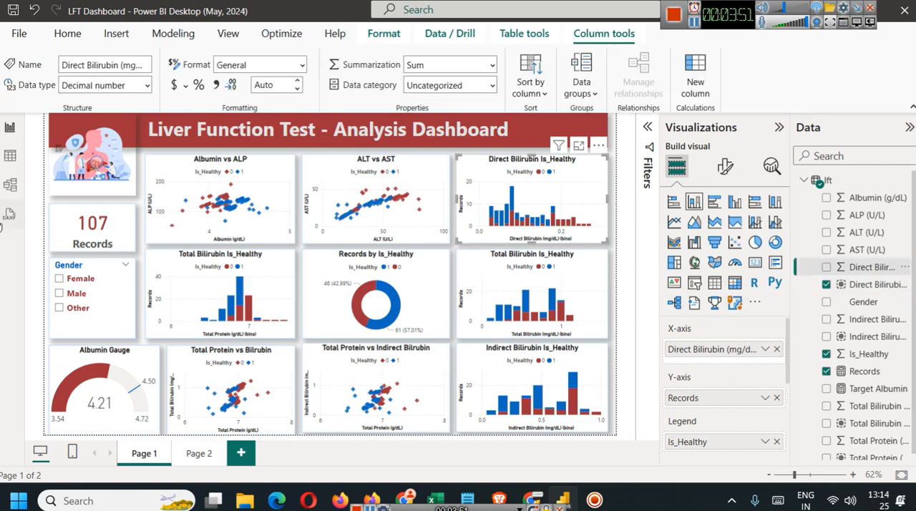
{"action": "left_click", "coordinate": [10, 155]}
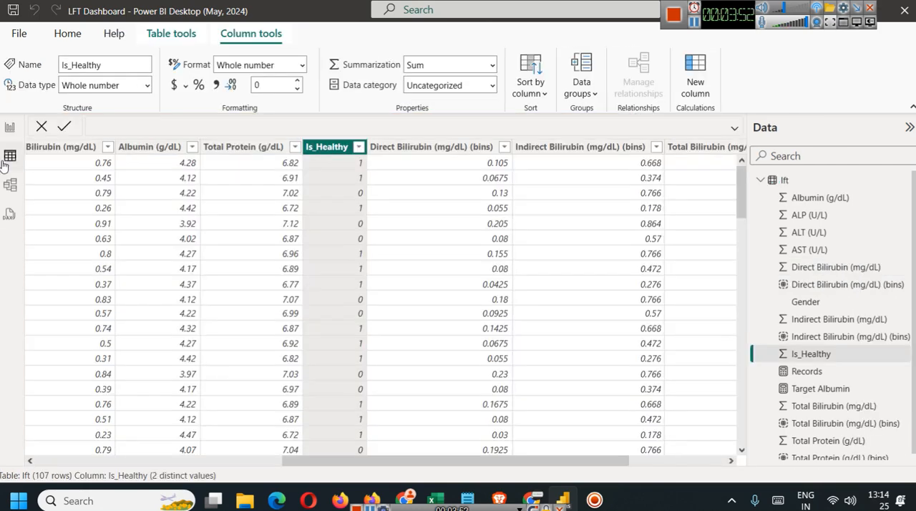
{"action": "left_click", "coordinate": [436, 147]}
{"action": "left_click", "coordinate": [504, 147]}
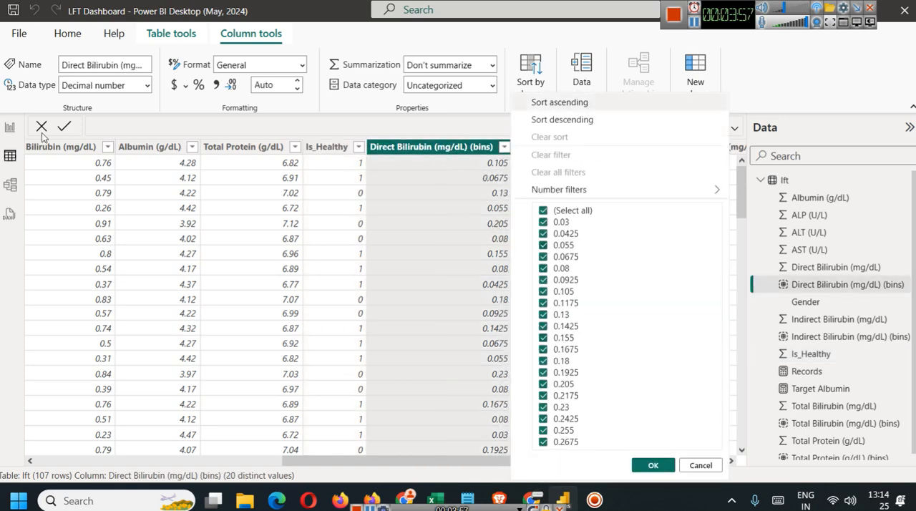
{"action": "left_click", "coordinate": [10, 127]}
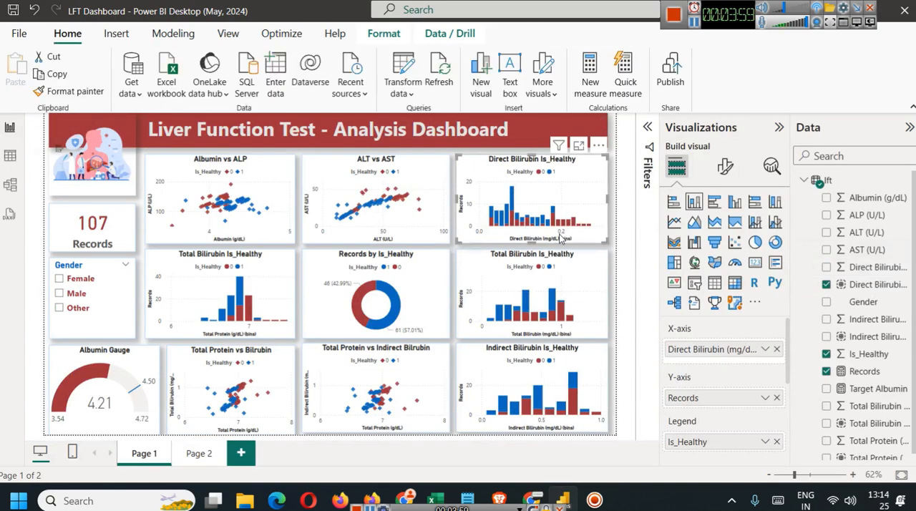
Try a new bin group on Direct Bilirubin (mg/dL) using Number of bins with a bin count of 5, and cancel it.
{"action": "left_click", "coordinate": [902, 269]}
{"action": "mouse_move", "coordinate": [859, 247]}
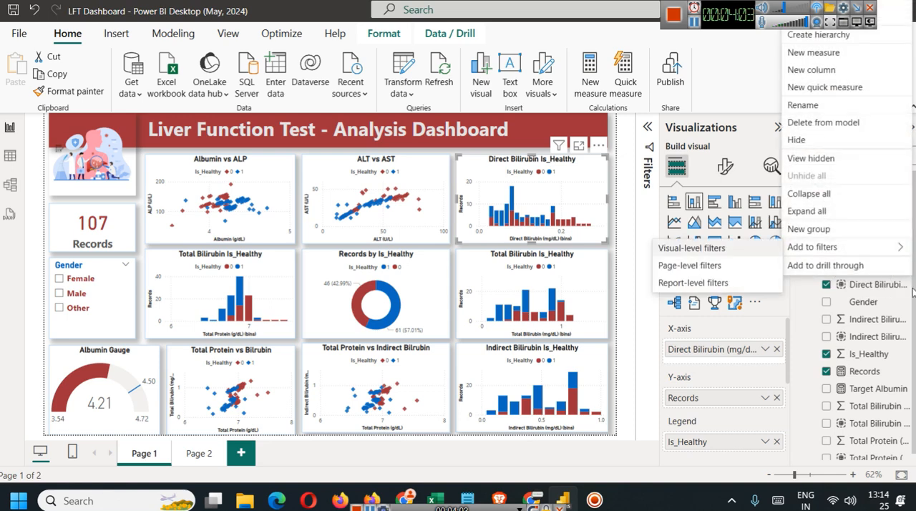
{"action": "left_click", "coordinate": [816, 229]}
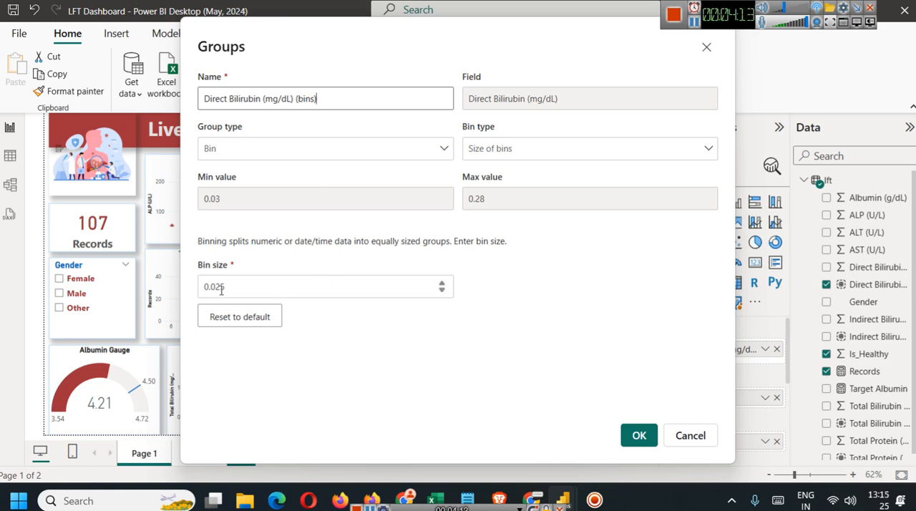
{"action": "left_click", "coordinate": [505, 150]}
{"action": "left_click", "coordinate": [515, 195]}
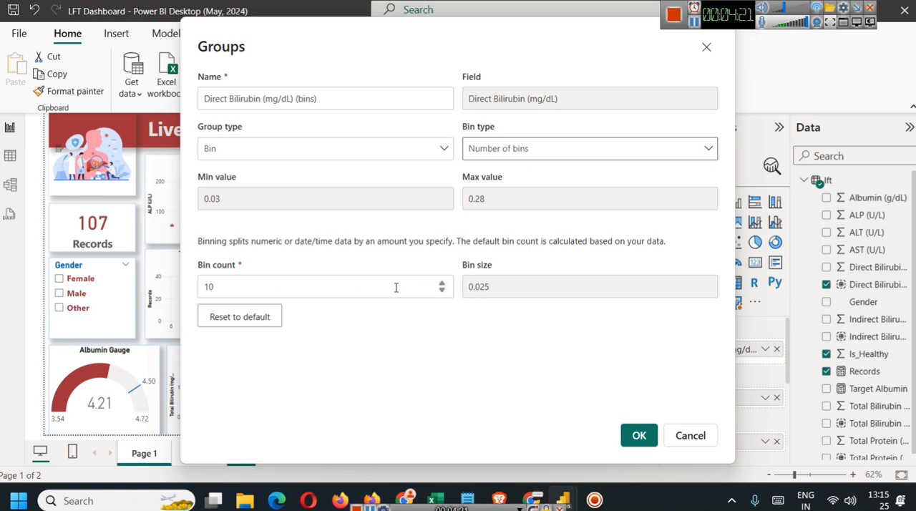
{"action": "left_click", "coordinate": [442, 290]}
{"action": "left_click", "coordinate": [441, 291]}
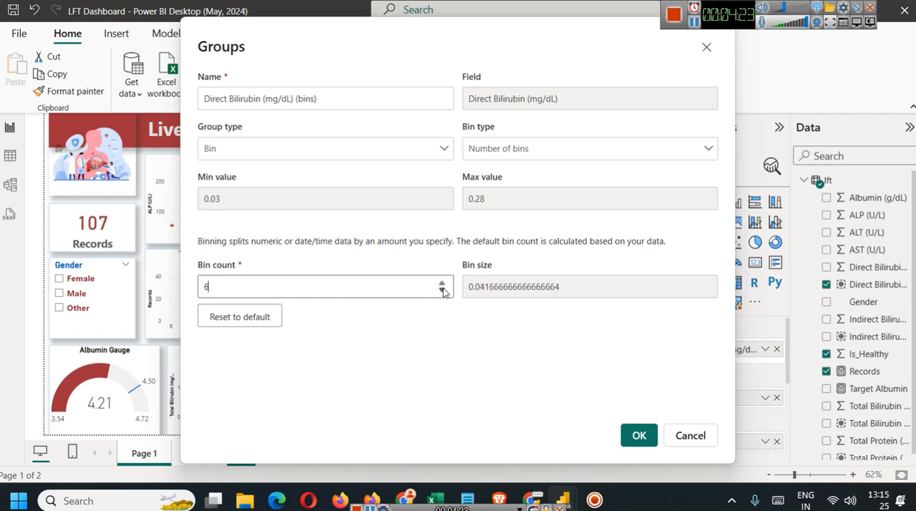
{"action": "left_click", "coordinate": [441, 291]}
{"action": "left_click", "coordinate": [441, 291]}
{"action": "left_click", "coordinate": [441, 290]}
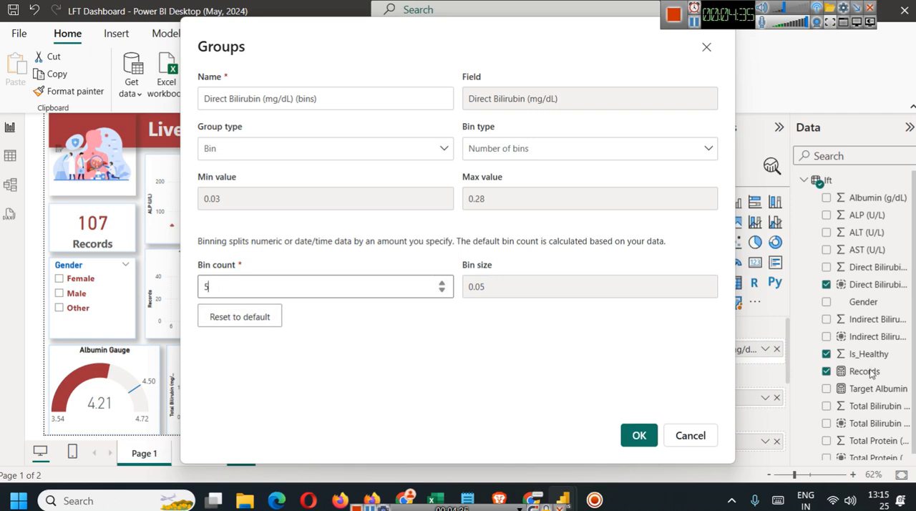
{"action": "left_click", "coordinate": [680, 442]}
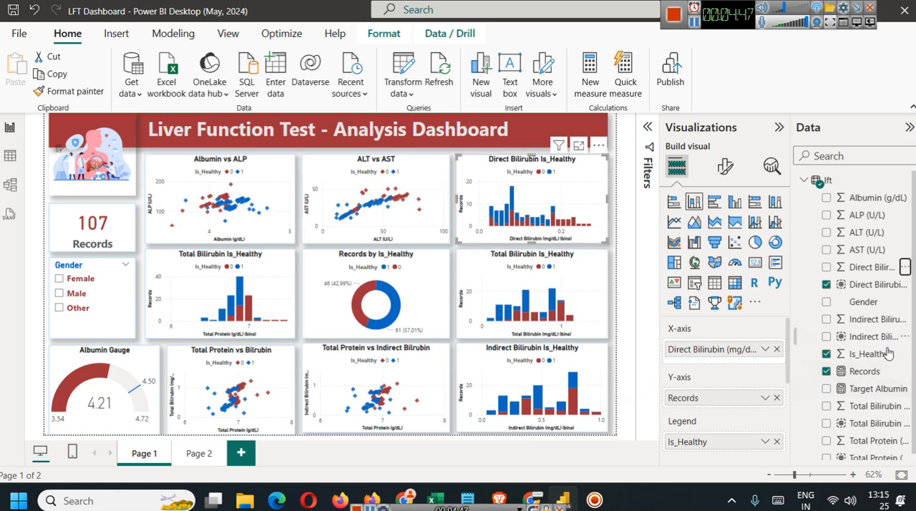
Review the Records measure's formula, and on Page 2 create the measure Num Records = COUNTROWS(lft).
{"action": "left_click", "coordinate": [874, 373]}
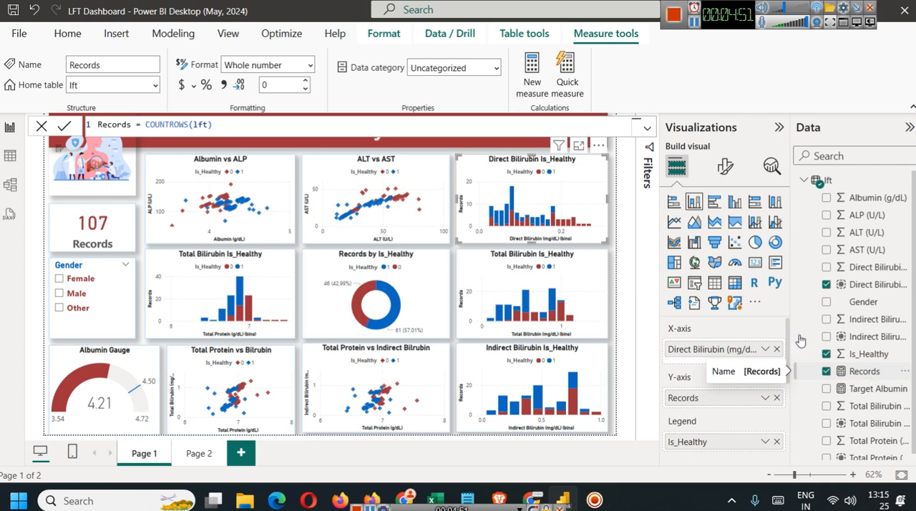
{"action": "left_click", "coordinate": [200, 454]}
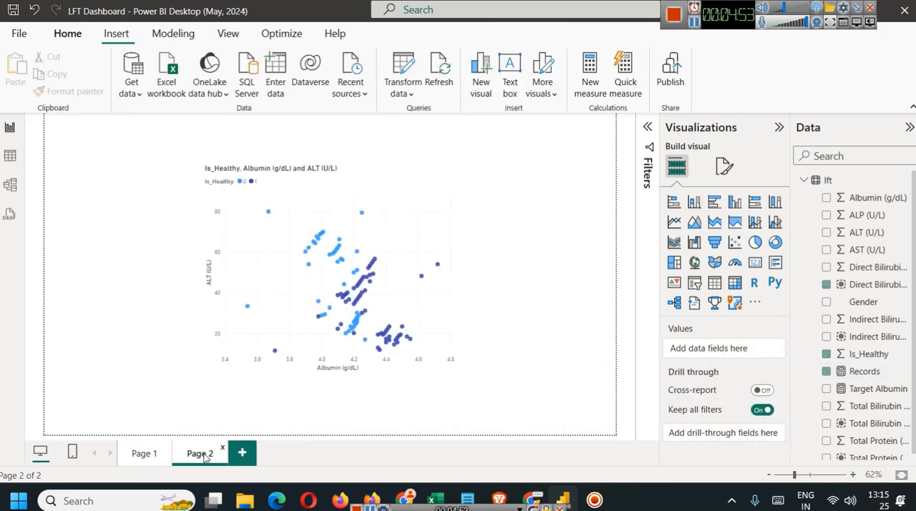
{"action": "left_click", "coordinate": [173, 36]}
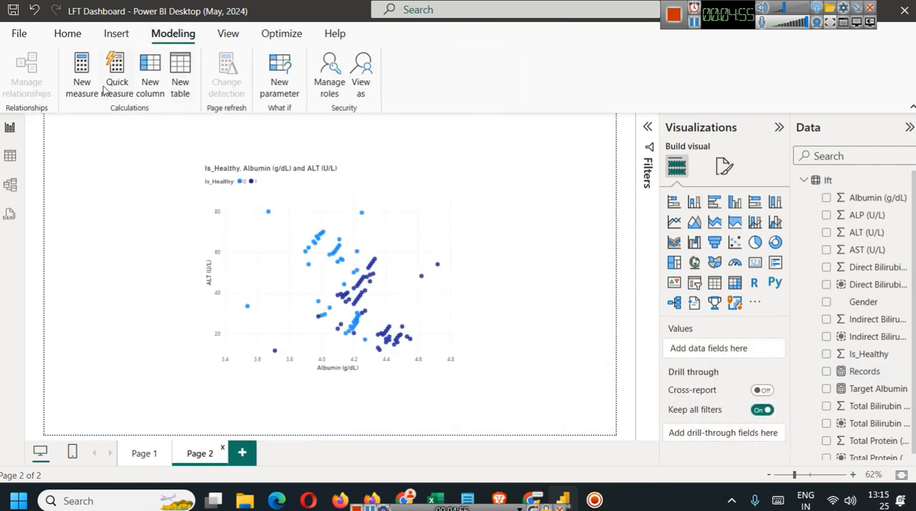
{"action": "left_click", "coordinate": [81, 80]}
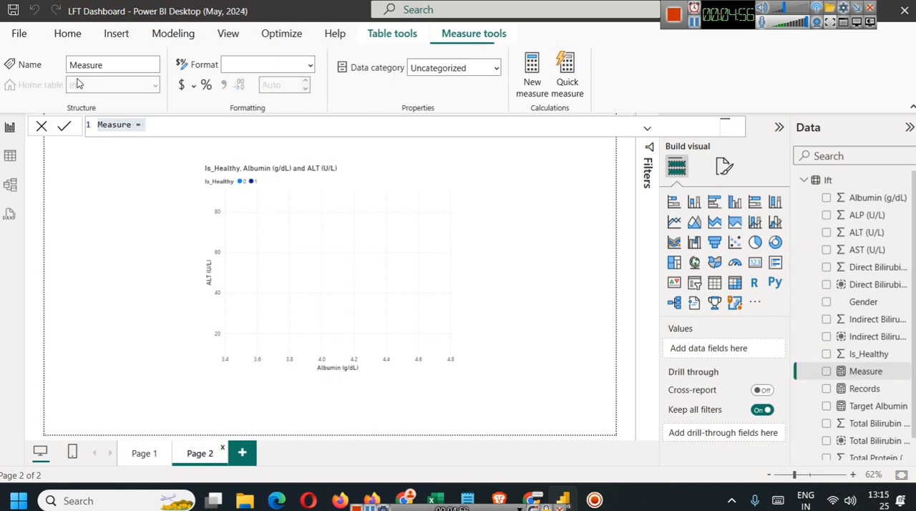
{"action": "double_click", "coordinate": [123, 127]}
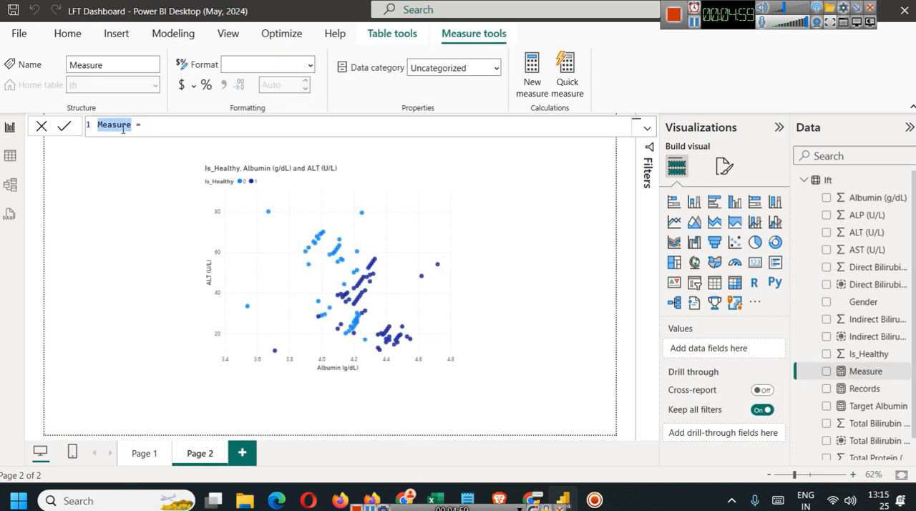
{"action": "type", "text": "Num Record"}
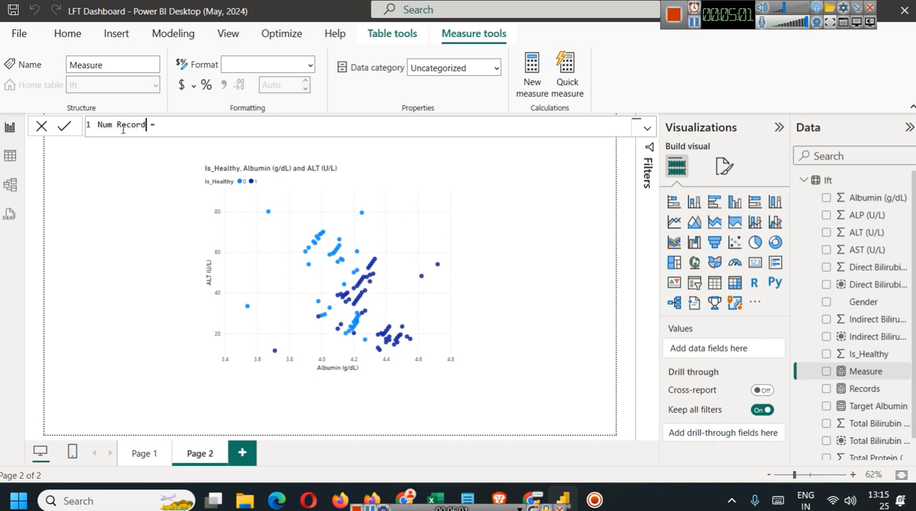
{"action": "type", "text": "s = COUNT"}
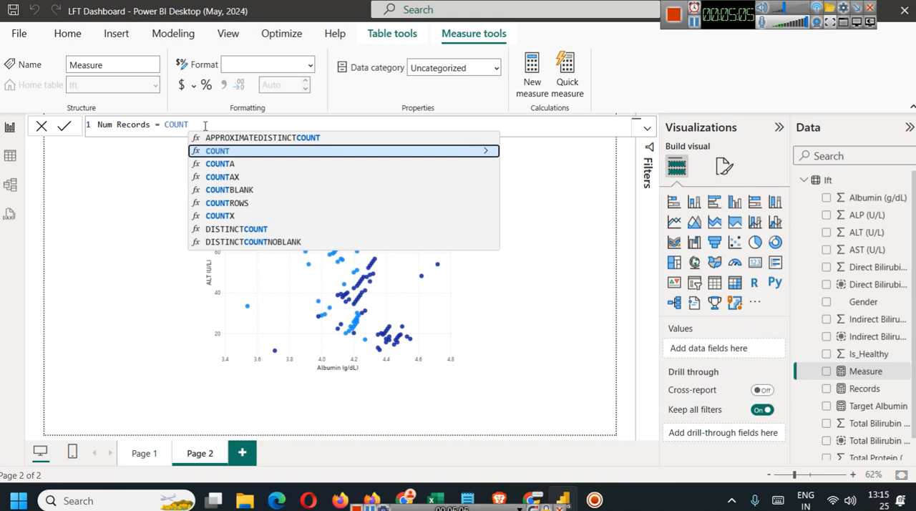
{"action": "type", "text": "ROWS("}
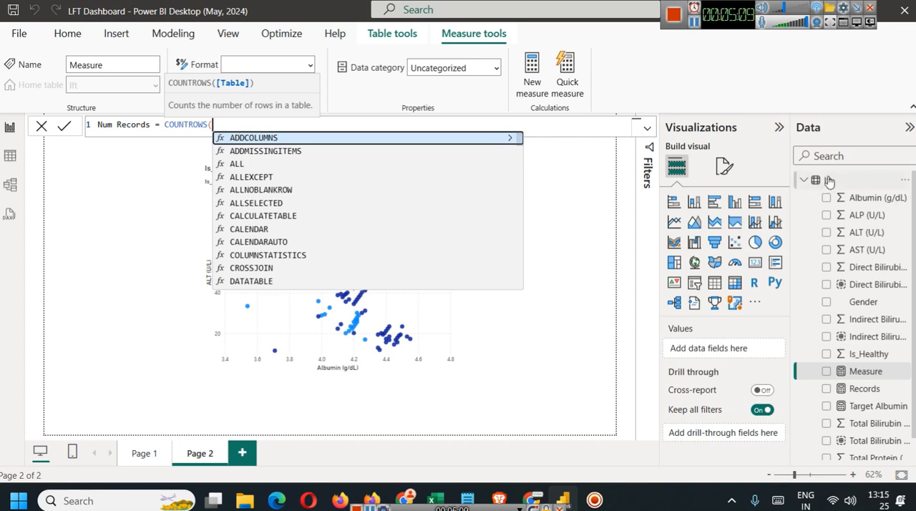
{"action": "type", "text": "lf"}
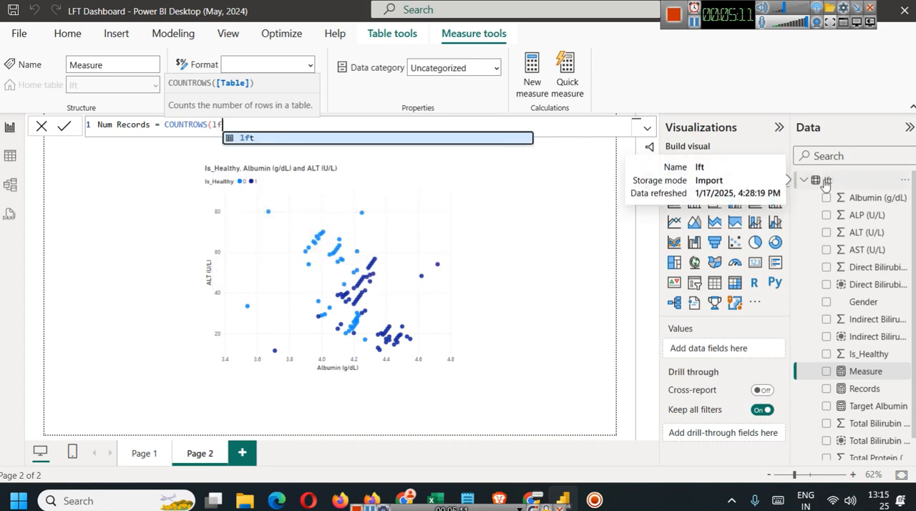
{"action": "type", "text": "t)"}
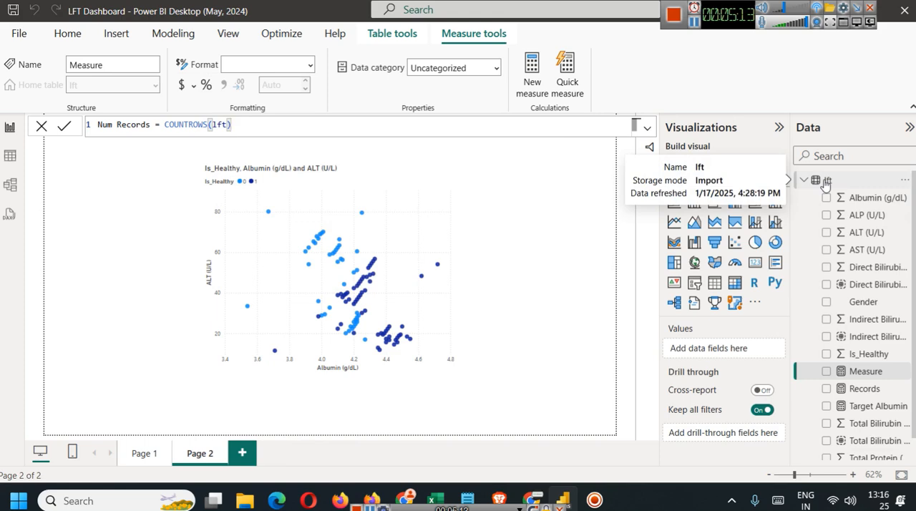
{"action": "left_click", "coordinate": [75, 153]}
Shift the scatter chart towards the page's left edge and add a card showing Num Records beside it, shortened from its upper edge.
{"action": "left_click", "coordinate": [259, 293]}
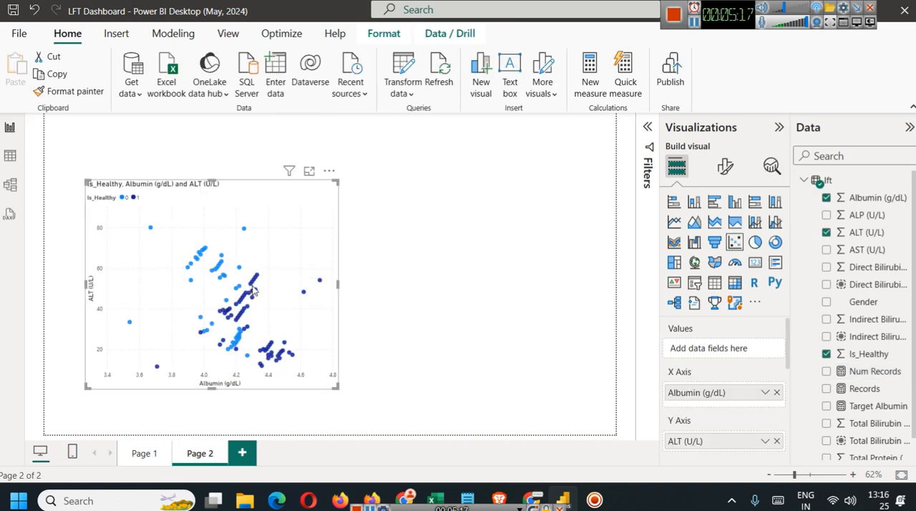
{"action": "left_click", "coordinate": [525, 266]}
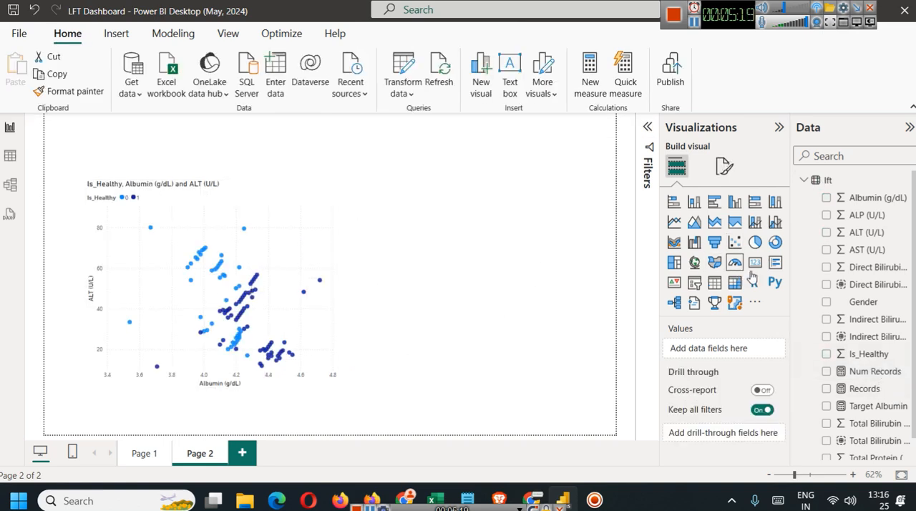
{"action": "left_click", "coordinate": [755, 262]}
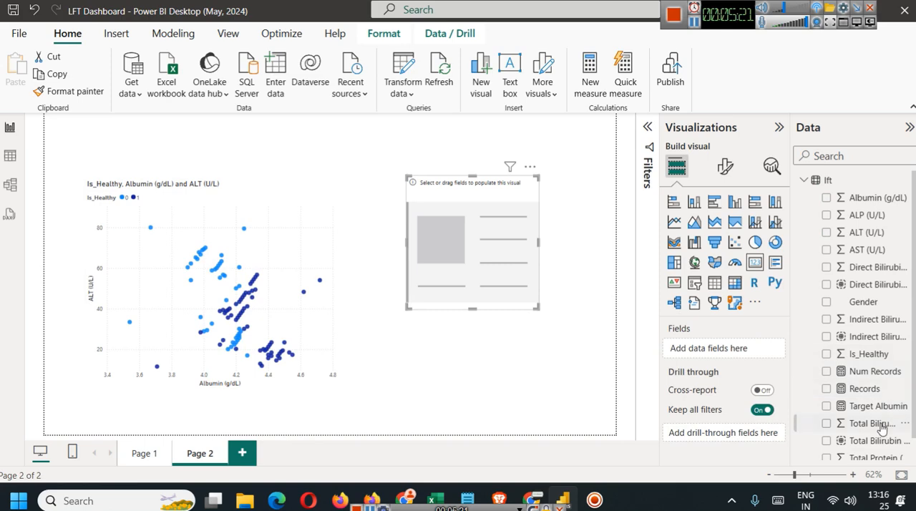
{"action": "scroll", "coordinate": [873, 403], "scroll_direction": "down", "scroll_amount": 1}
{"action": "left_click_drag", "start_coordinate": [868, 347], "coordinate": [466, 269]}
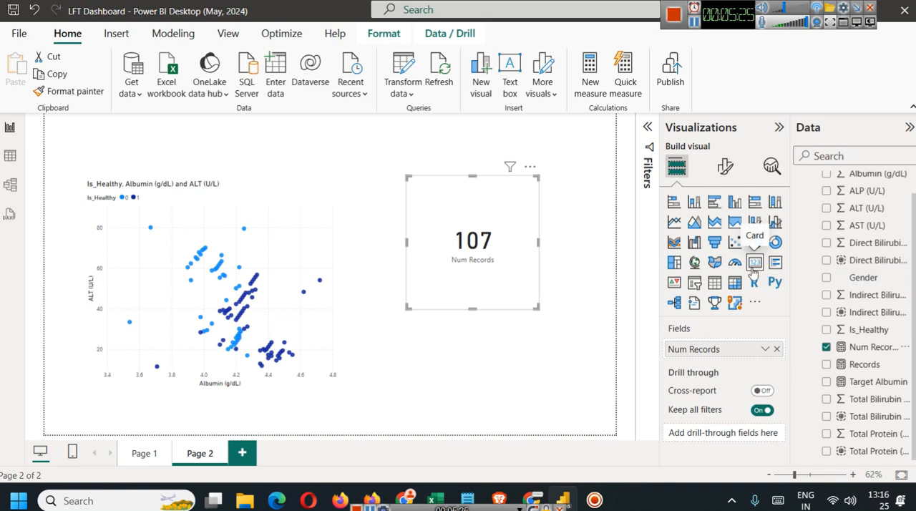
{"action": "left_click_drag", "start_coordinate": [471, 178], "coordinate": [472, 249]}
{"action": "left_click", "coordinate": [556, 307]}
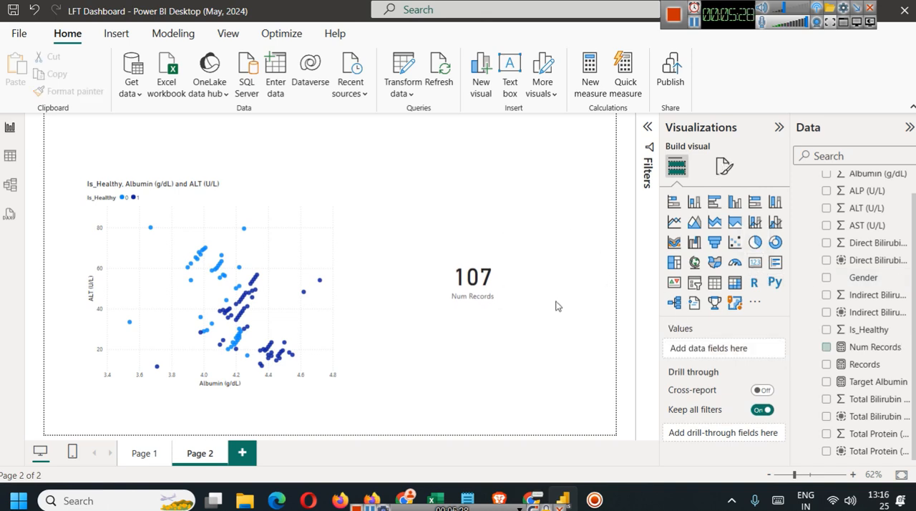
Return to Page 1 and examine the title text, font, colour and alignment settings of the Direct Bilirubin Is_Healthy chart.
{"action": "left_click", "coordinate": [142, 453]}
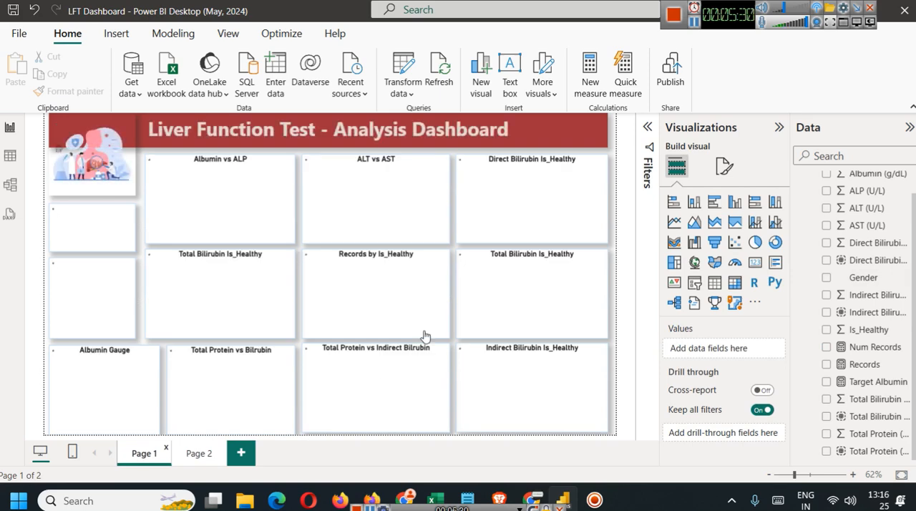
{"action": "left_click", "coordinate": [600, 182]}
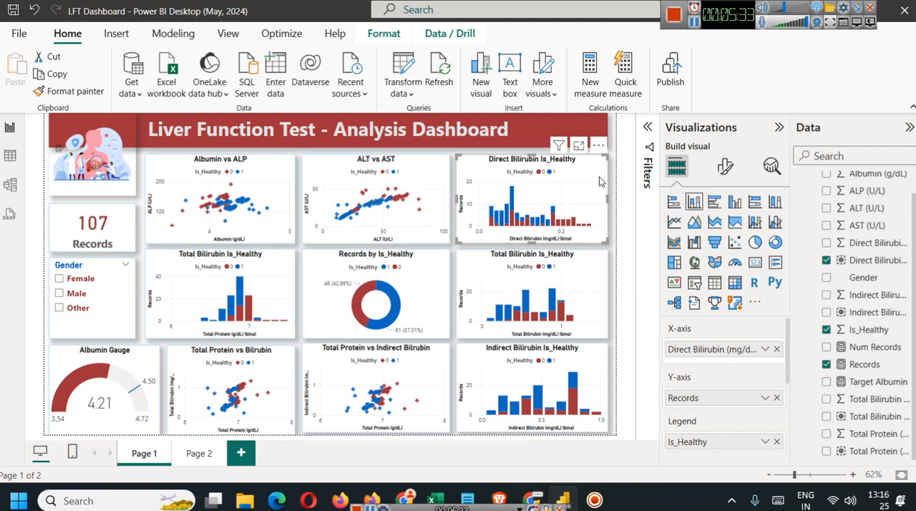
{"action": "left_click", "coordinate": [725, 168]}
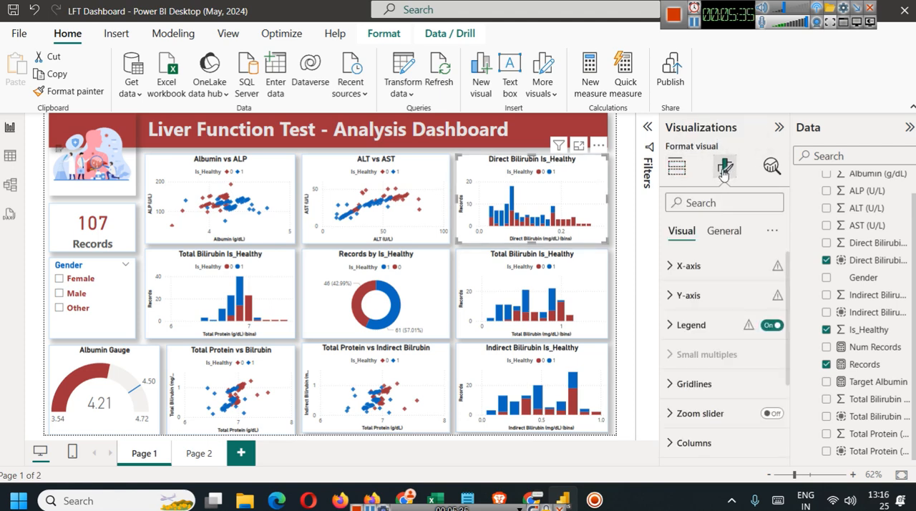
{"action": "left_click", "coordinate": [723, 231]}
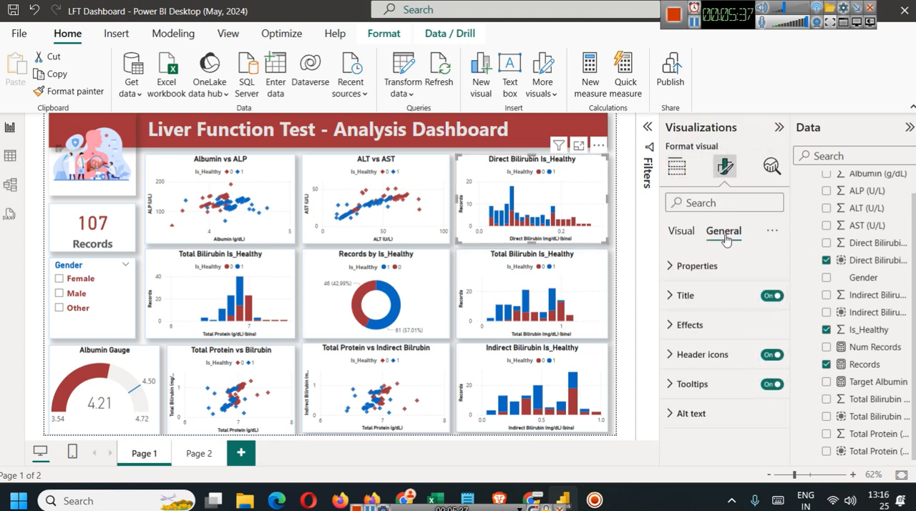
{"action": "left_click", "coordinate": [673, 299]}
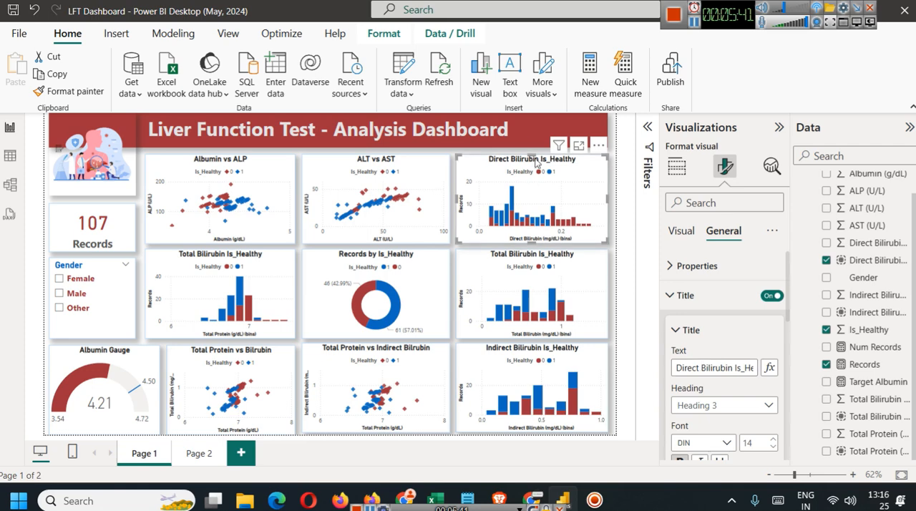
{"action": "scroll", "coordinate": [704, 362], "scroll_direction": "down", "scroll_amount": 5}
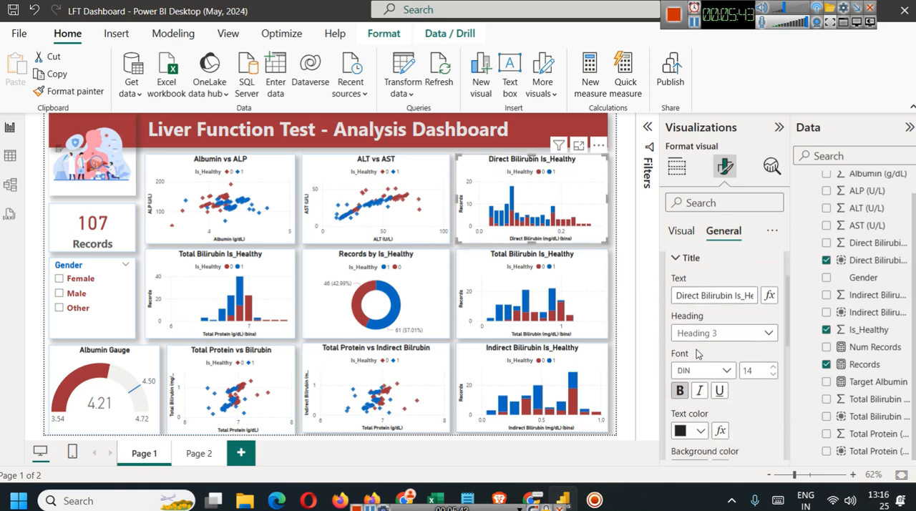
{"action": "scroll", "coordinate": [680, 308], "scroll_direction": "up", "scroll_amount": 2}
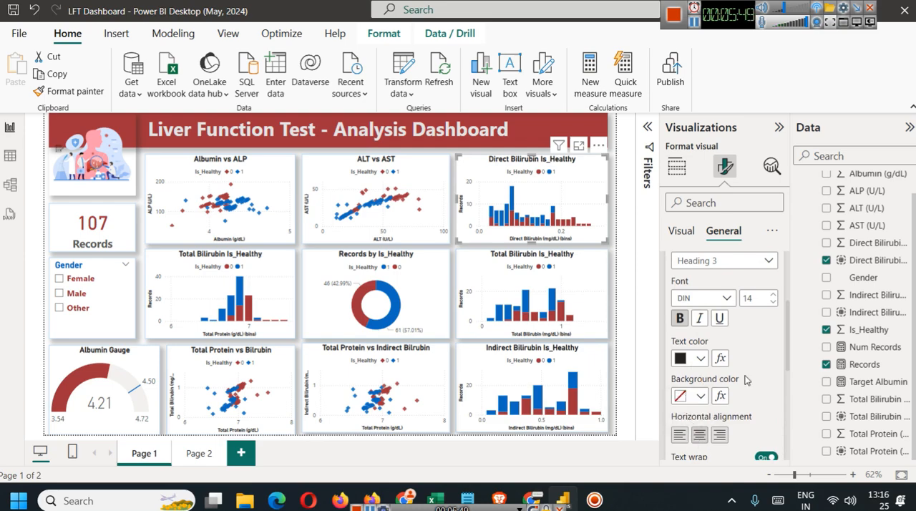
{"action": "scroll", "coordinate": [744, 383], "scroll_direction": "down", "scroll_amount": 2}
{"action": "scroll", "coordinate": [744, 383], "scroll_direction": "up", "scroll_amount": 6}
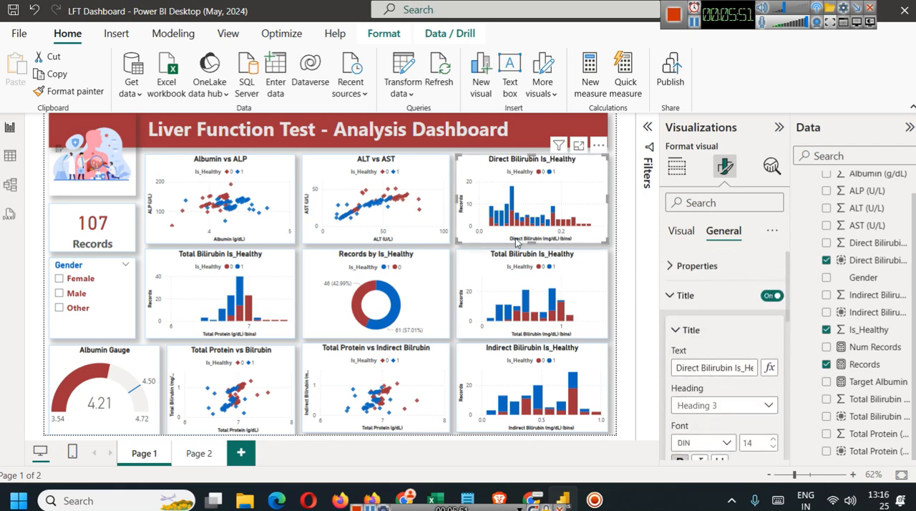
Set the X-axis title colour of the Direct Bilirubin Is_Healthy chart to purple.
{"action": "left_click", "coordinate": [682, 239]}
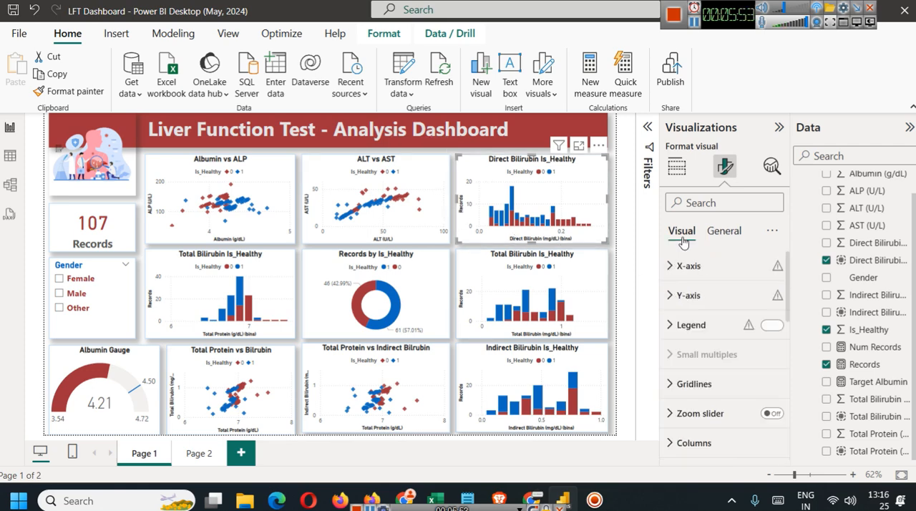
{"action": "left_click", "coordinate": [722, 269]}
{"action": "scroll", "coordinate": [744, 315], "scroll_direction": "down", "scroll_amount": 5}
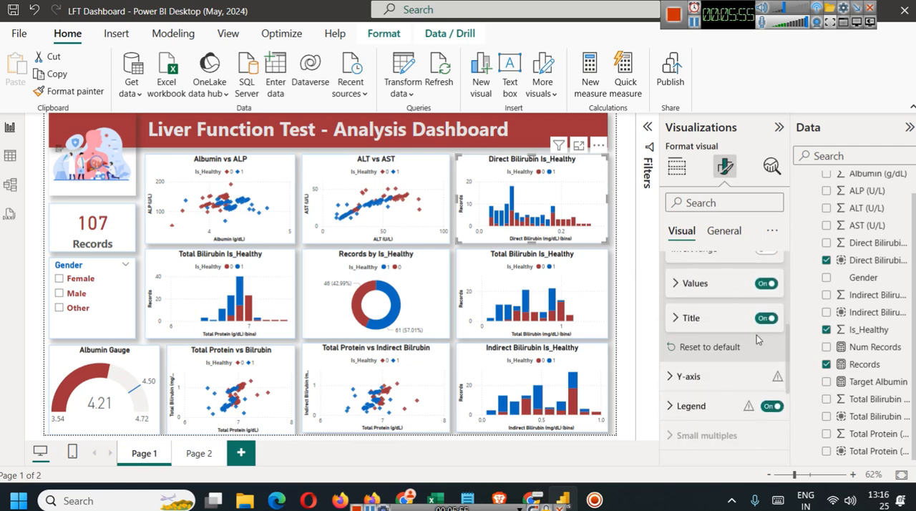
{"action": "left_click", "coordinate": [690, 318]}
{"action": "scroll", "coordinate": [687, 391], "scroll_direction": "down", "scroll_amount": 2}
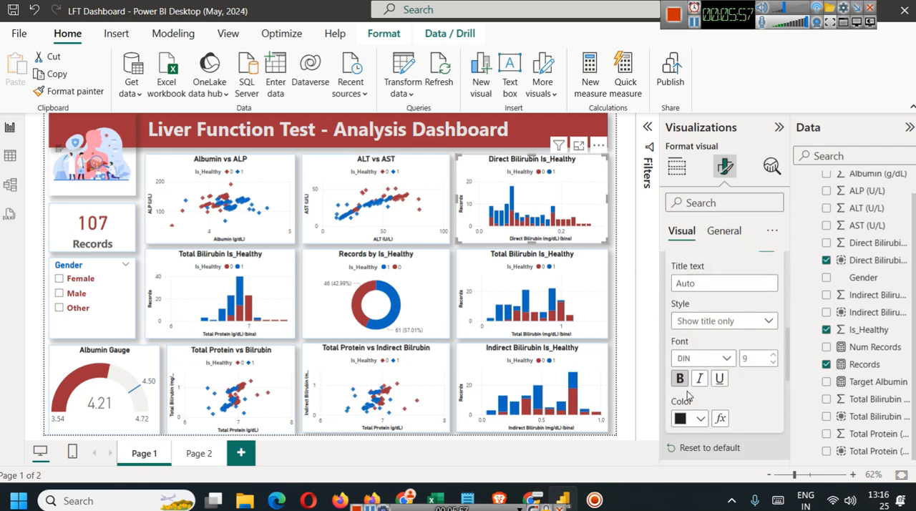
{"action": "left_click", "coordinate": [688, 420]}
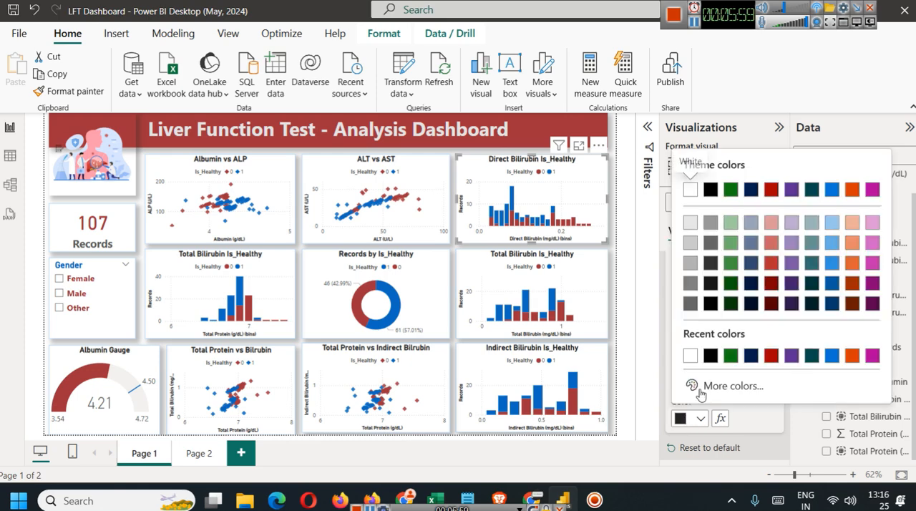
{"action": "left_click", "coordinate": [786, 362]}
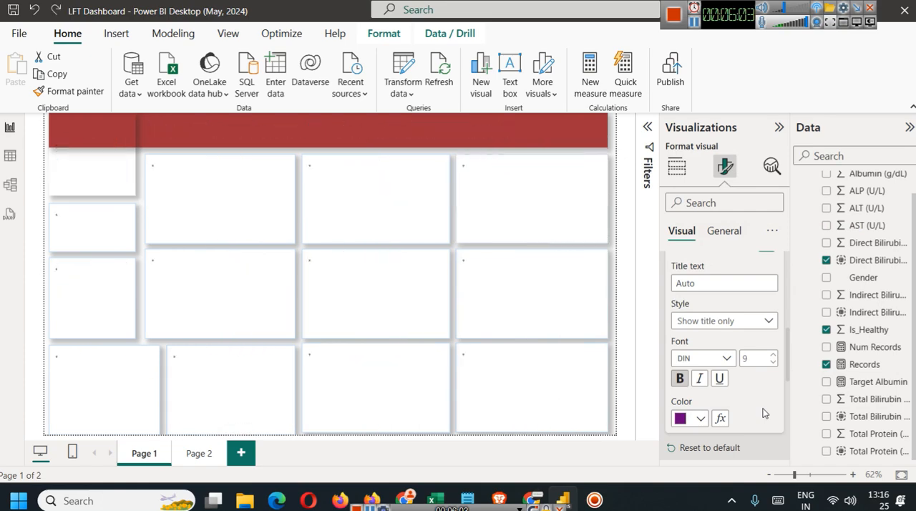
Review the Y-axis range, values and title settings of the Direct Bilirubin Is_Healthy chart.
{"action": "scroll", "coordinate": [746, 344], "scroll_direction": "up", "scroll_amount": 2}
{"action": "scroll", "coordinate": [746, 344], "scroll_direction": "up", "scroll_amount": 3}
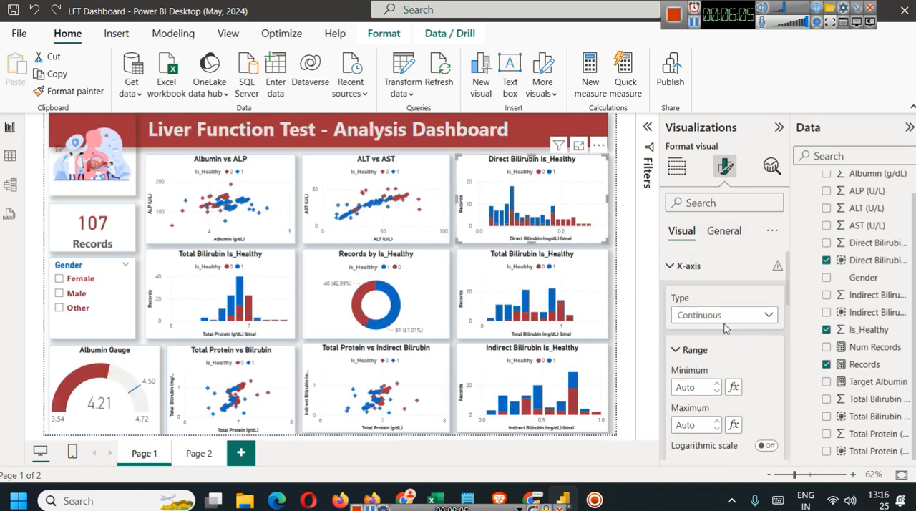
{"action": "left_click", "coordinate": [685, 265]}
{"action": "left_click", "coordinate": [691, 297]}
{"action": "scroll", "coordinate": [694, 308], "scroll_direction": "down", "scroll_amount": 5}
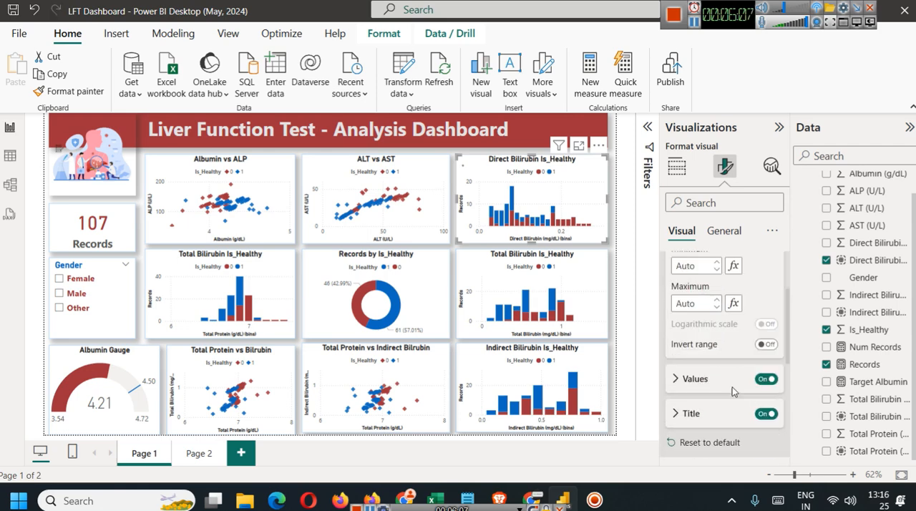
{"action": "scroll", "coordinate": [683, 369], "scroll_direction": "down", "scroll_amount": 3}
{"action": "scroll", "coordinate": [684, 369], "scroll_direction": "down", "scroll_amount": 2}
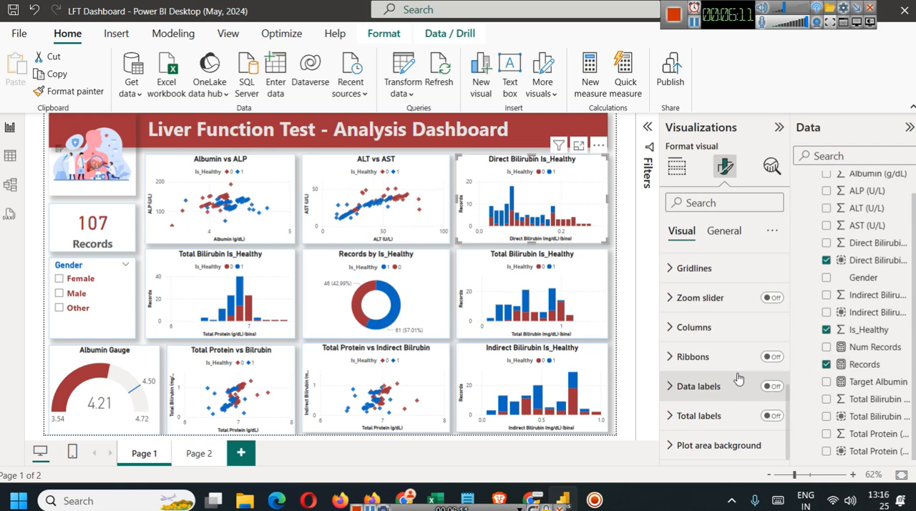
Examine the Direct Bilirubin Is_Healthy chart's column colour settings for series 0 and series 1.
{"action": "left_click", "coordinate": [684, 328]}
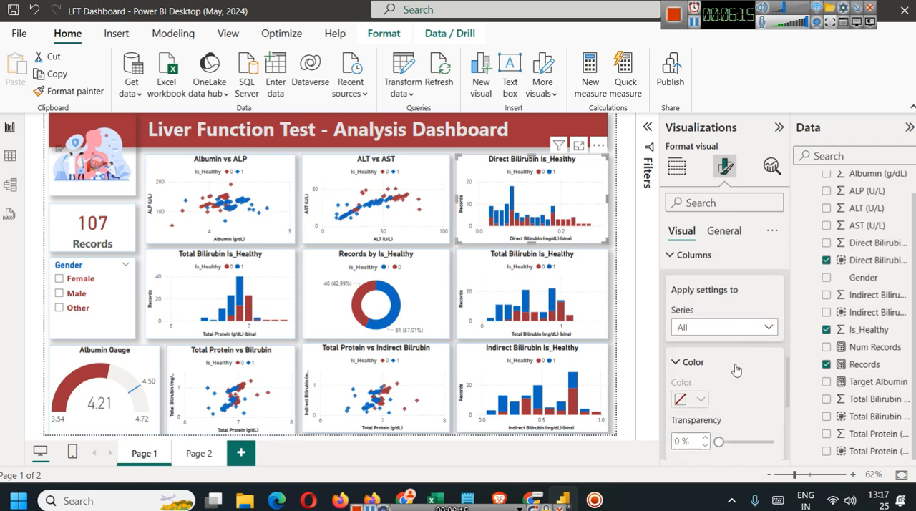
{"action": "scroll", "coordinate": [733, 367], "scroll_direction": "down", "scroll_amount": 1}
{"action": "left_click", "coordinate": [719, 255]}
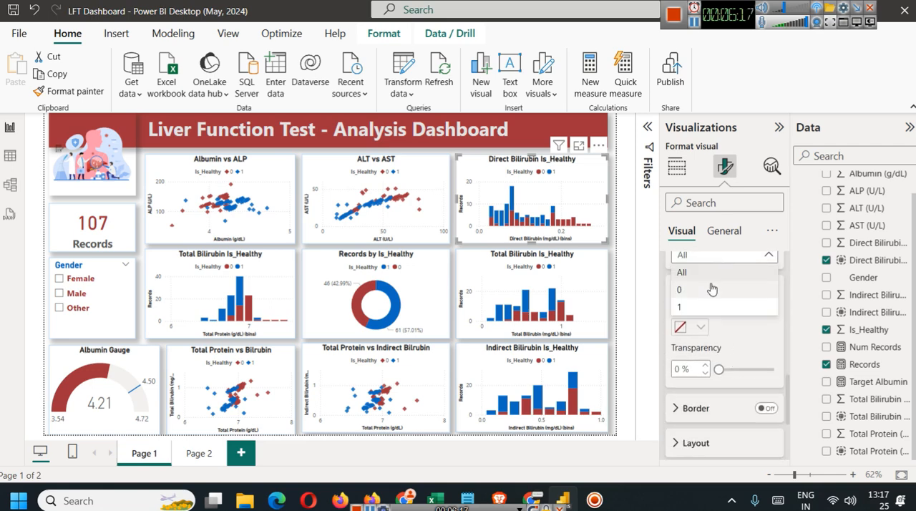
{"action": "left_click", "coordinate": [714, 289]}
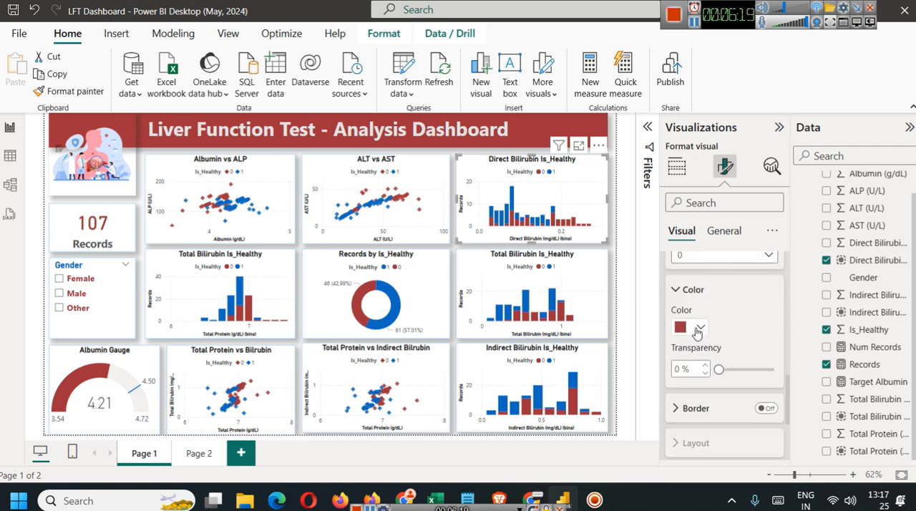
{"action": "left_click", "coordinate": [716, 256]}
{"action": "left_click", "coordinate": [719, 306]}
{"action": "left_click", "coordinate": [683, 290]}
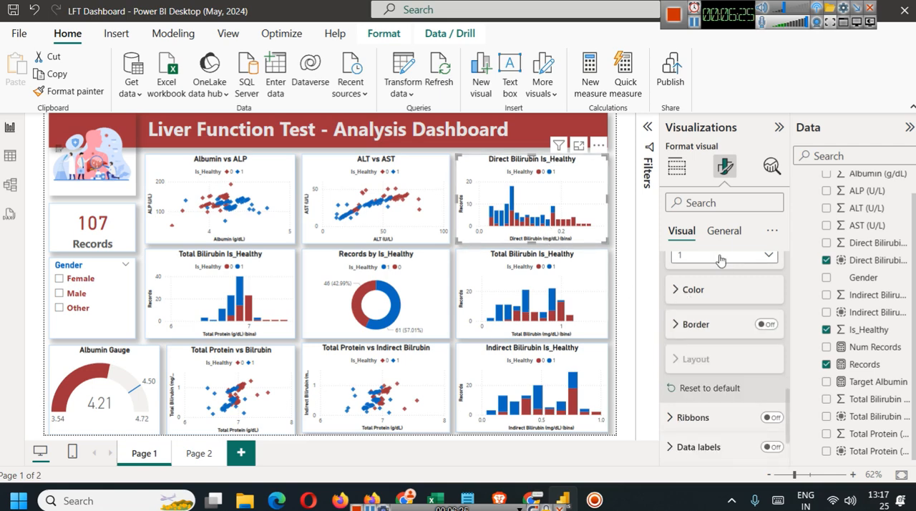
Check the title text and font settings of the ALT vs AST scatter chart.
{"action": "scroll", "coordinate": [719, 301], "scroll_direction": "up", "scroll_amount": 3}
{"action": "left_click", "coordinate": [439, 173]}
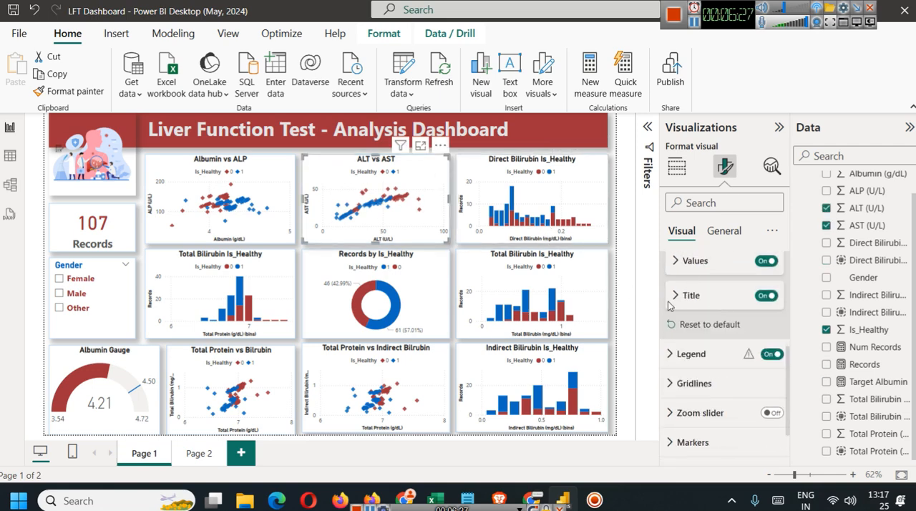
{"action": "scroll", "coordinate": [719, 319], "scroll_direction": "up", "scroll_amount": 3}
{"action": "left_click", "coordinate": [688, 294]}
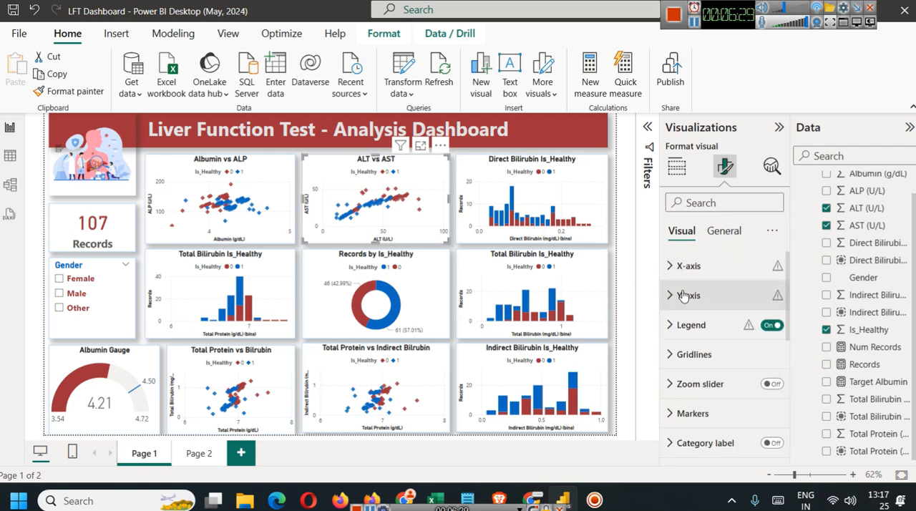
{"action": "left_click", "coordinate": [717, 229]}
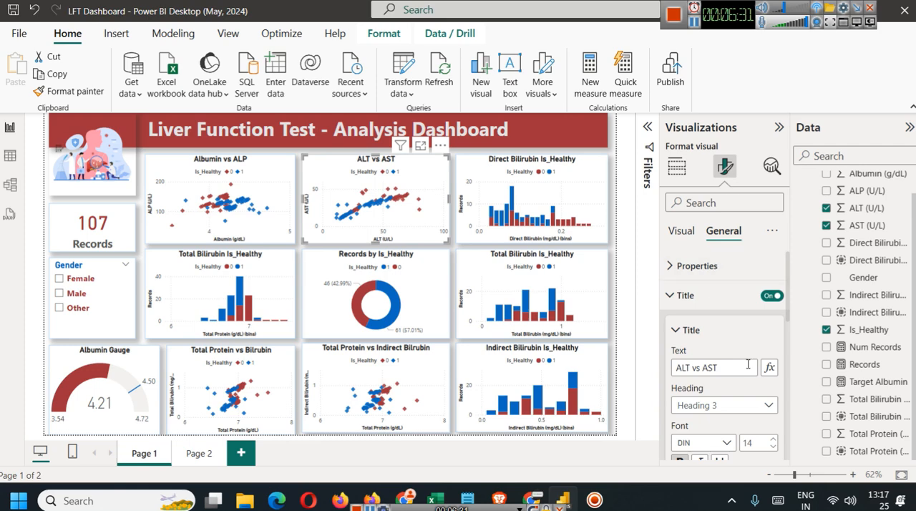
{"action": "left_click", "coordinate": [678, 299]}
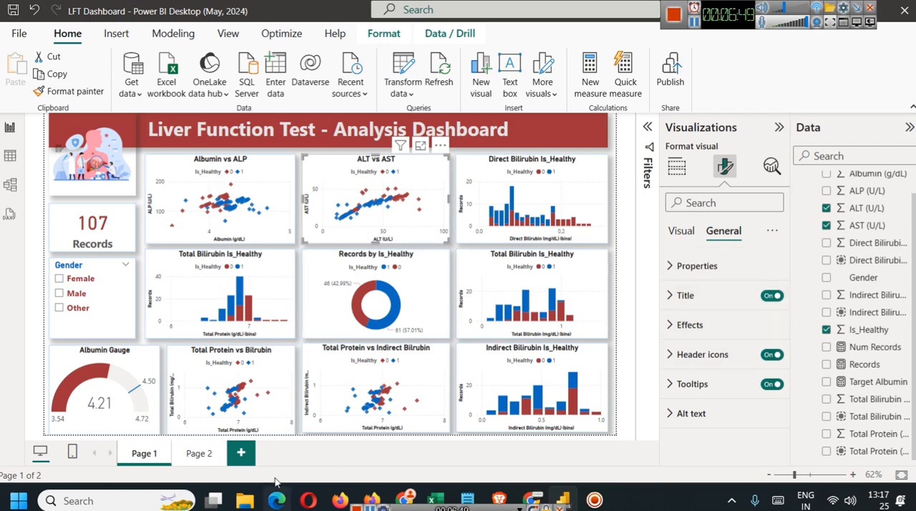
Retitle the Total Protein (bins) column chart as Total Protein vs Is_Healthy.
{"action": "left_click", "coordinate": [182, 282]}
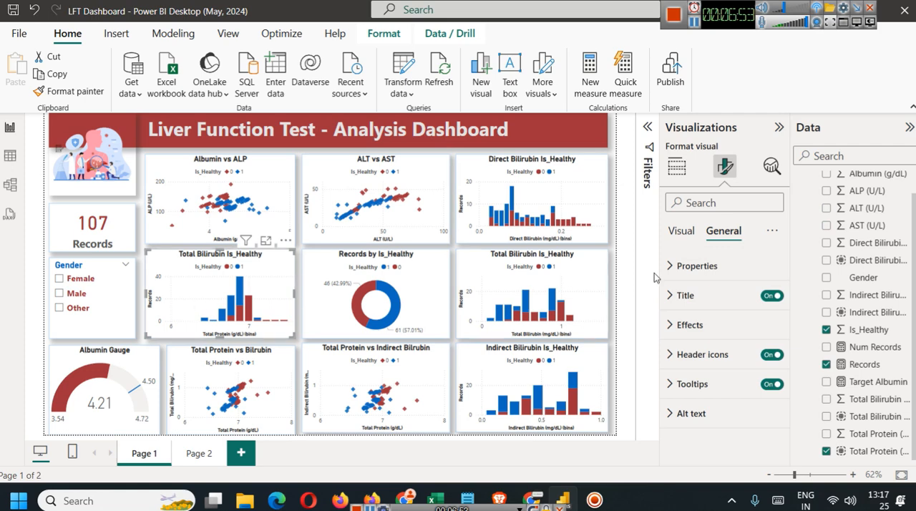
{"action": "scroll", "coordinate": [876, 299], "scroll_direction": "up", "scroll_amount": 1}
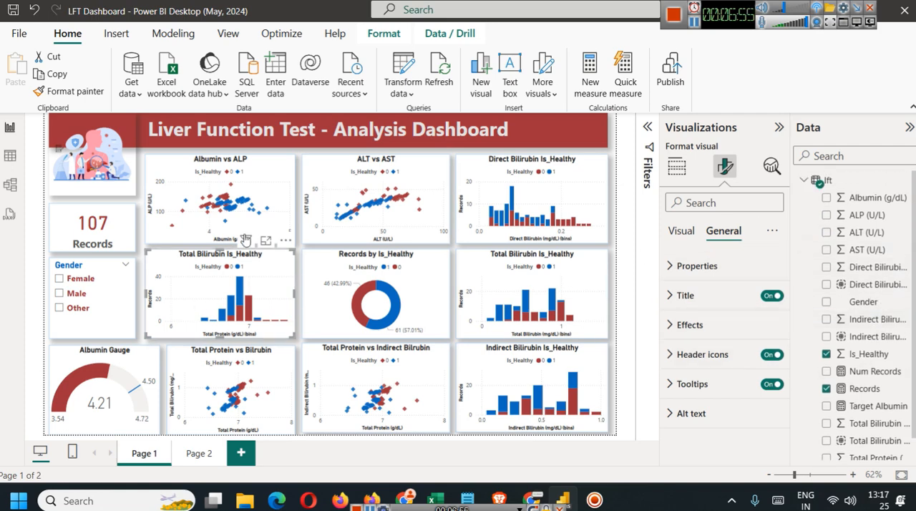
{"action": "left_click", "coordinate": [676, 166]}
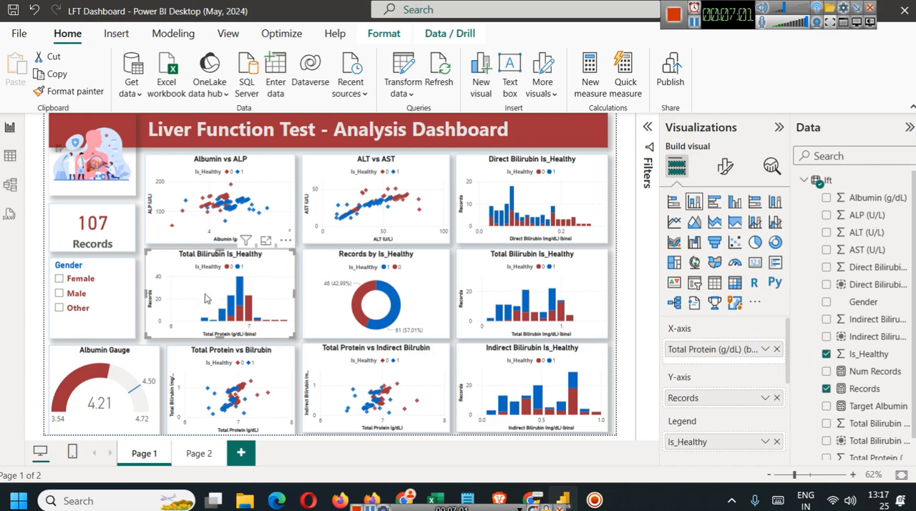
{"action": "left_click", "coordinate": [728, 172]}
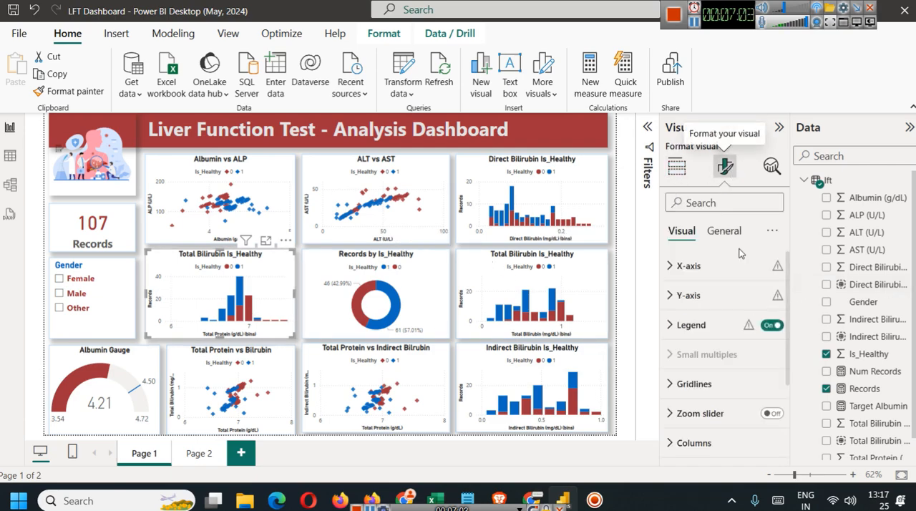
{"action": "left_click", "coordinate": [723, 231]}
{"action": "left_click", "coordinate": [687, 295]}
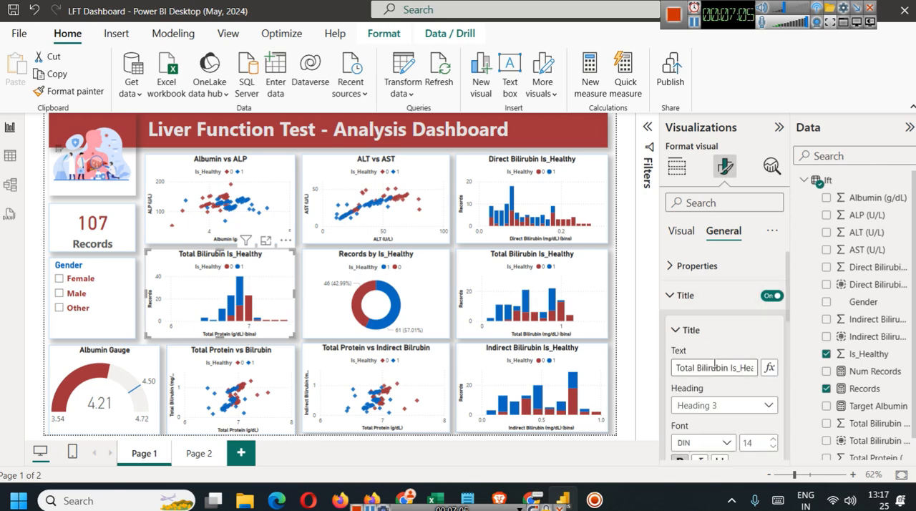
{"action": "double_click", "coordinate": [712, 367]}
{"action": "type", "text": "Protein "}
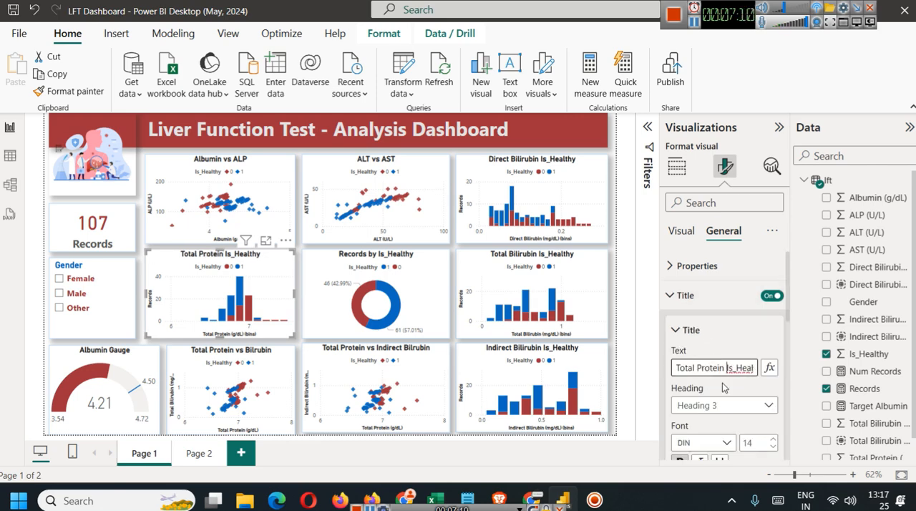
{"action": "type", "text": "vs"}
{"action": "left_click", "coordinate": [297, 309]}
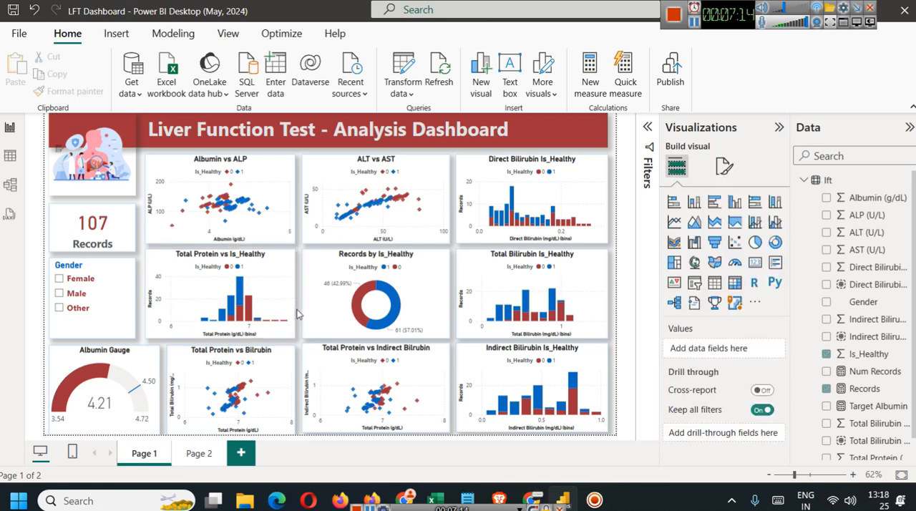
Review the axis and legend fields of the Total Protein, Total Bilirubin and Indirect Bilirubin histograms and the two Total Protein scatter charts.
{"action": "left_click", "coordinate": [274, 273]}
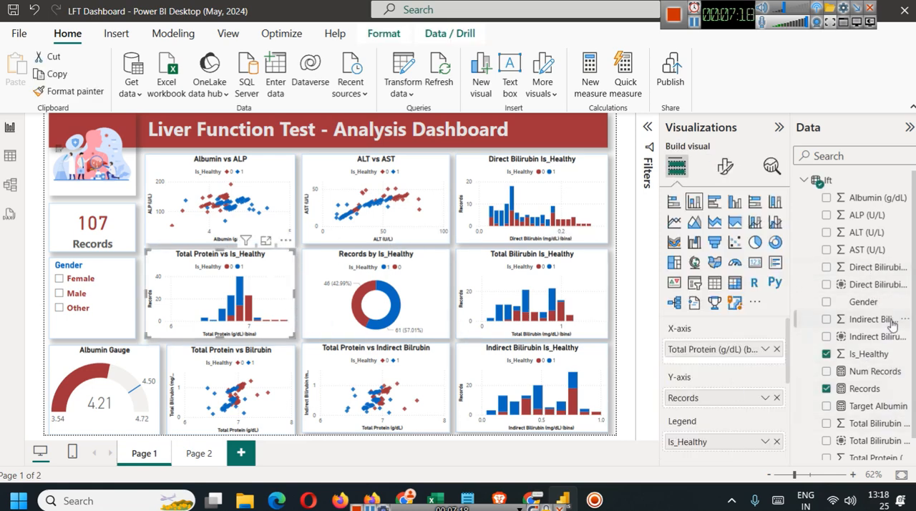
{"action": "scroll", "coordinate": [890, 327], "scroll_direction": "down", "scroll_amount": 1}
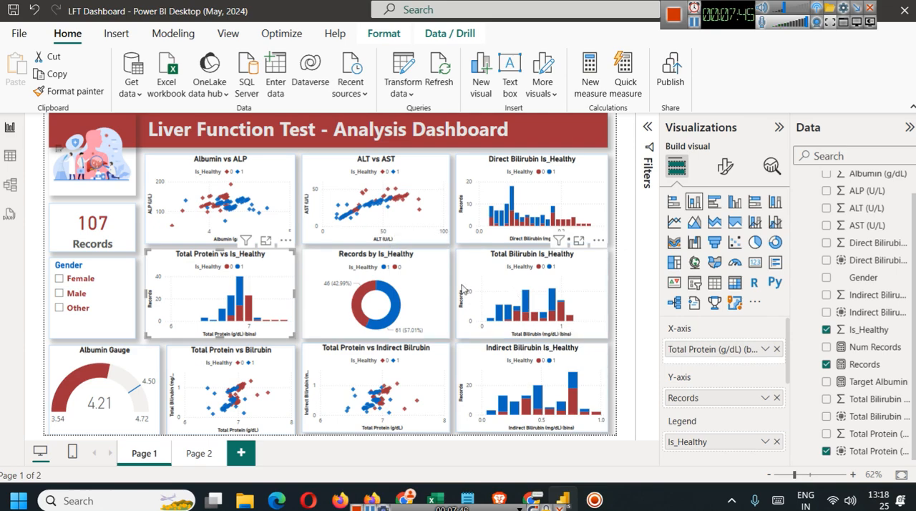
{"action": "left_click", "coordinate": [514, 290]}
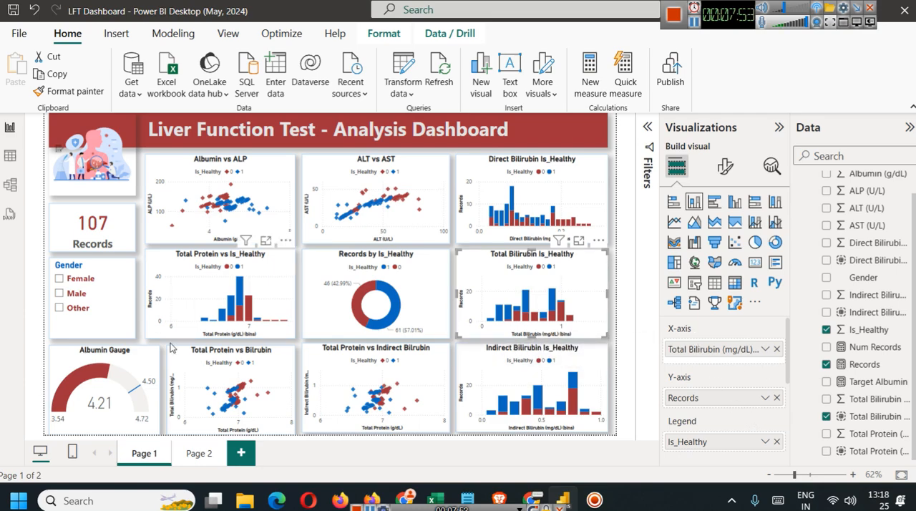
{"action": "left_click", "coordinate": [228, 375]}
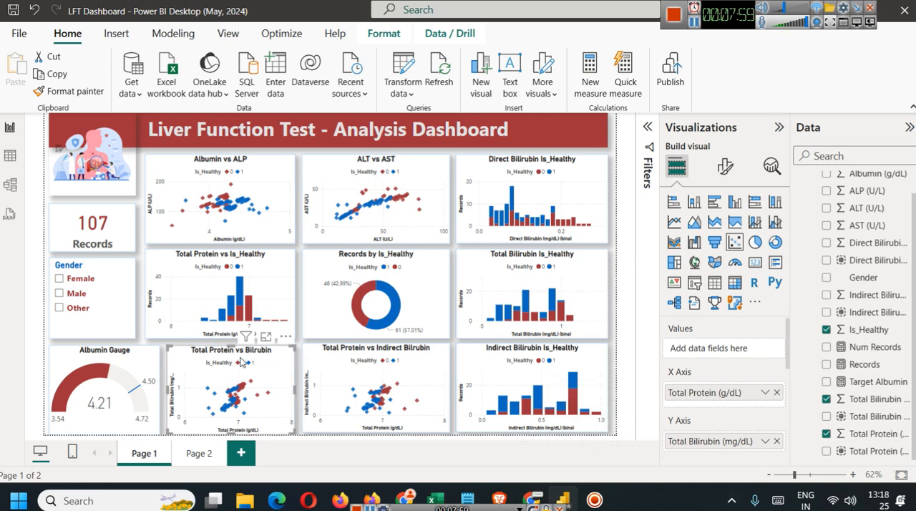
{"action": "left_click", "coordinate": [376, 369]}
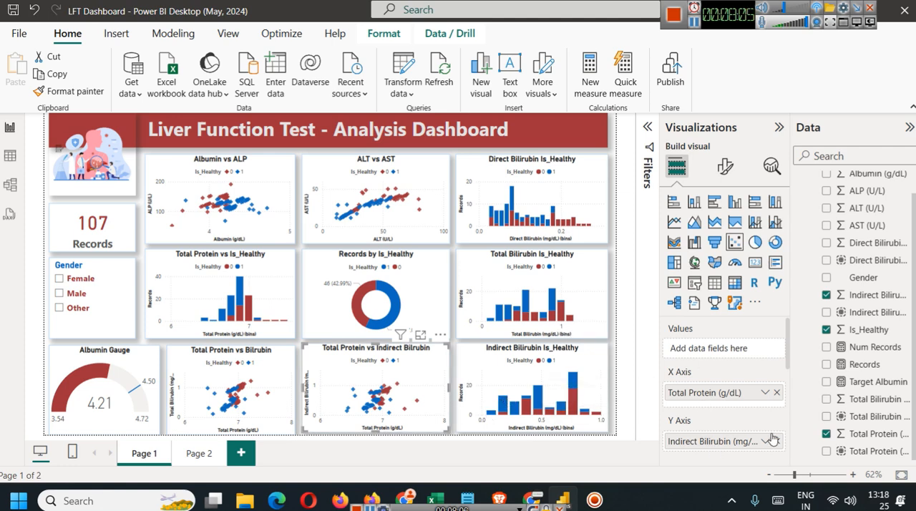
{"action": "left_click", "coordinate": [487, 380]}
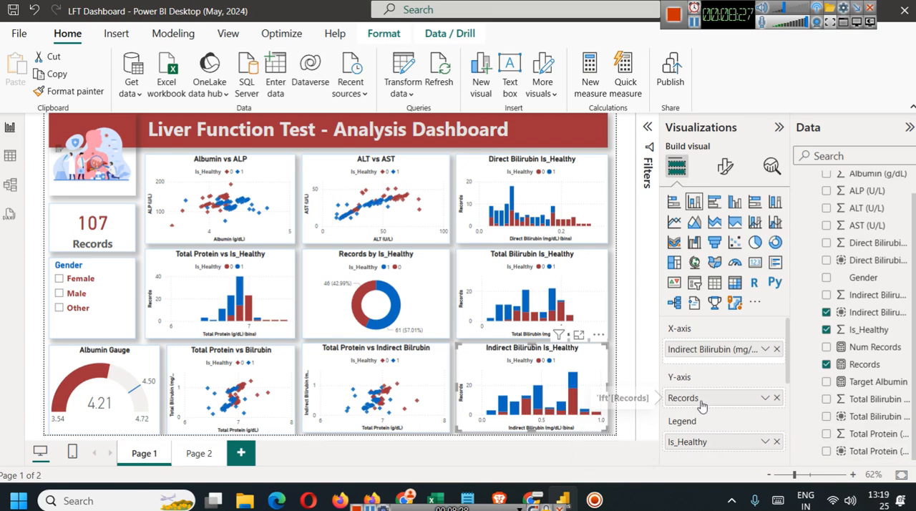
{"action": "scroll", "coordinate": [705, 402], "scroll_direction": "down", "scroll_amount": 3}
{"action": "scroll", "coordinate": [703, 392], "scroll_direction": "up", "scroll_amount": 2}
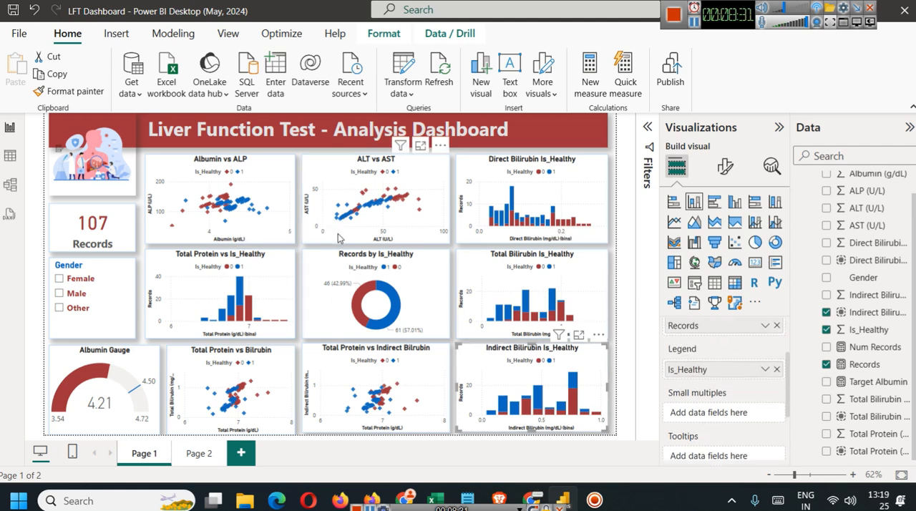
On Page 2, add a slicer with the Gender field below the Num Records card.
{"action": "left_click", "coordinate": [187, 456]}
{"action": "left_click", "coordinate": [477, 209]}
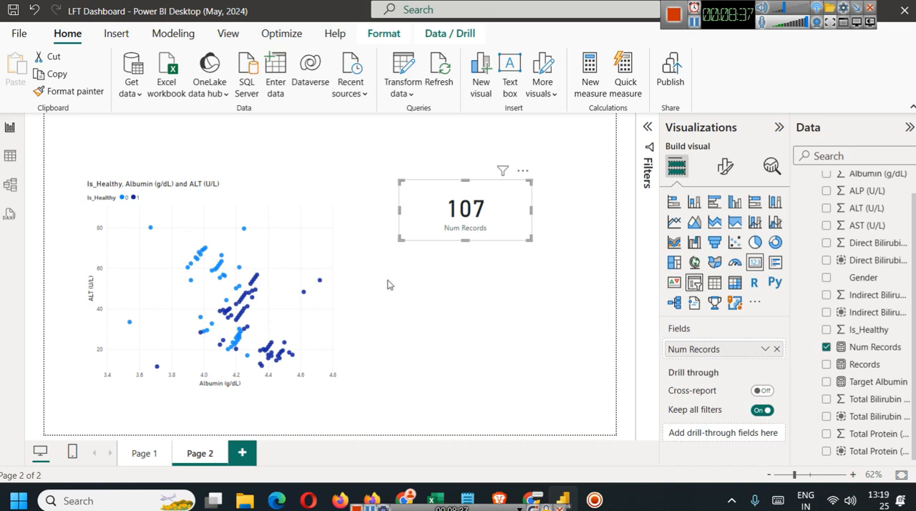
{"action": "left_click", "coordinate": [508, 320]}
{"action": "left_click", "coordinate": [693, 284]}
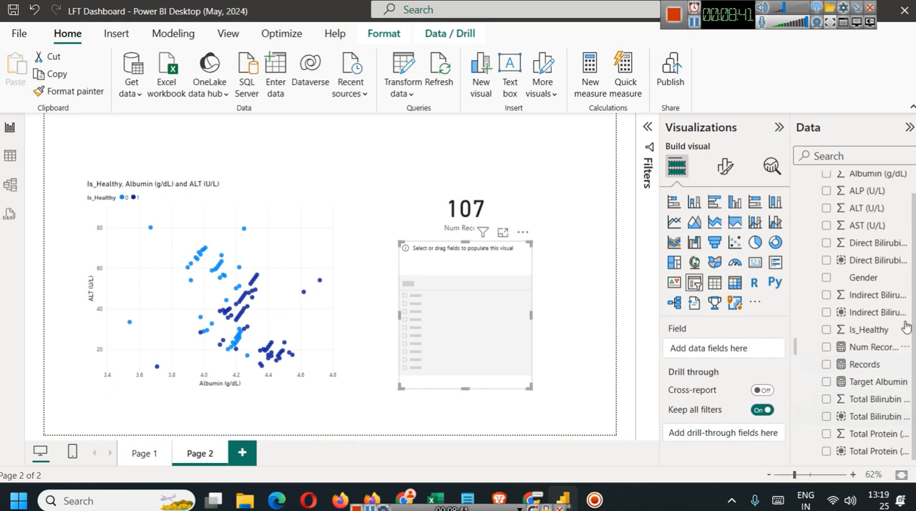
{"action": "left_click_drag", "start_coordinate": [871, 280], "coordinate": [488, 319]}
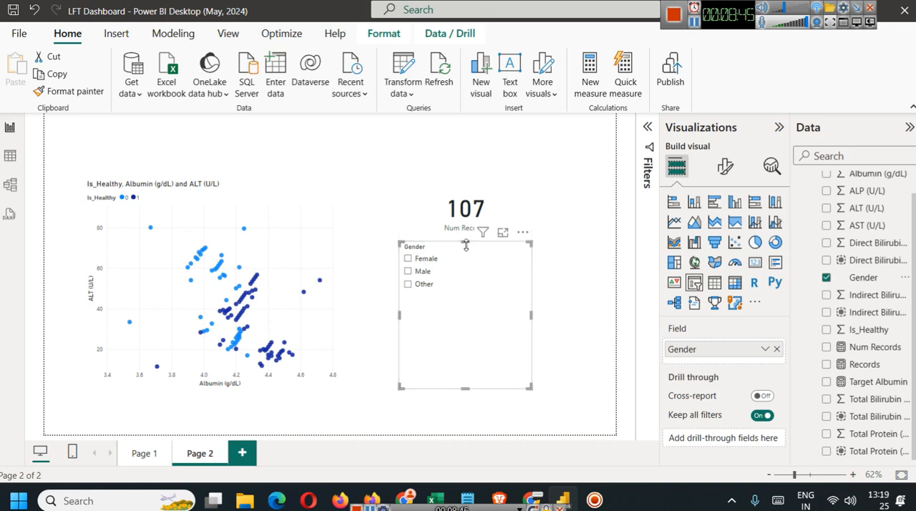
Test the Gender slicer by selecting and clearing Female, and selecting and clearing Other.
{"action": "left_click", "coordinate": [425, 263]}
{"action": "left_click", "coordinate": [425, 263]}
{"action": "left_click", "coordinate": [421, 284]}
{"action": "left_click", "coordinate": [414, 286]}
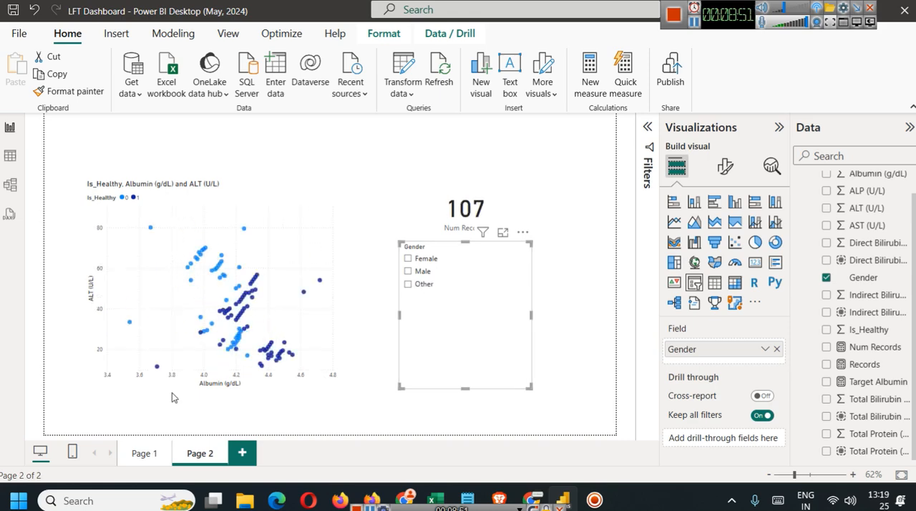
On Page 1, test the Gender slicer by selecting and clearing its options.
{"action": "left_click", "coordinate": [133, 454]}
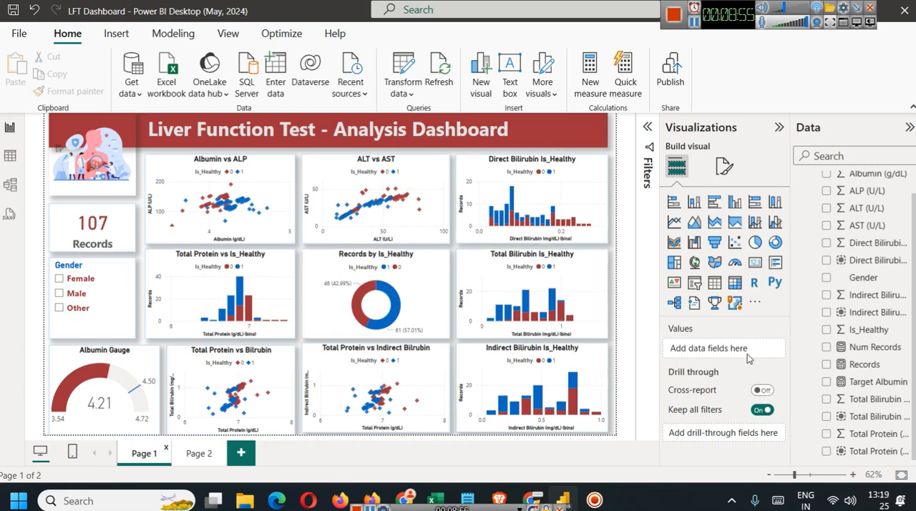
{"action": "left_click", "coordinate": [105, 286]}
{"action": "left_click", "coordinate": [105, 286]}
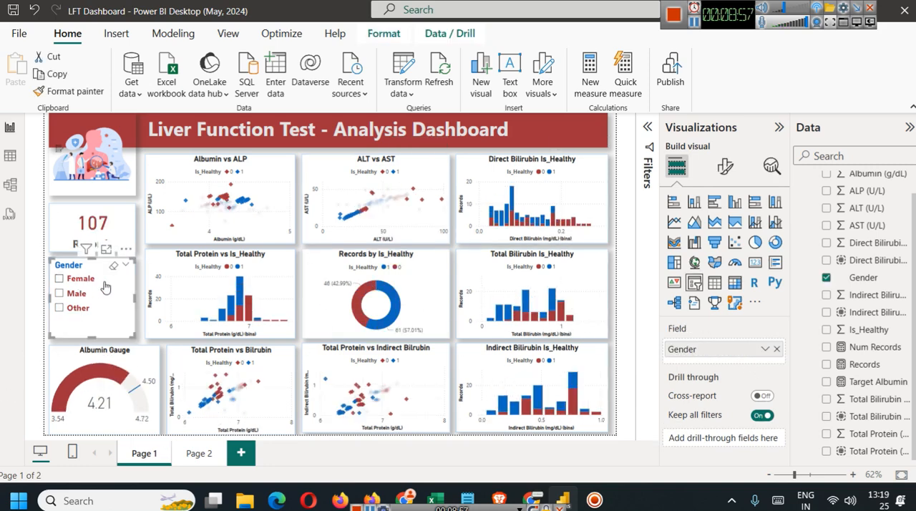
{"action": "left_click", "coordinate": [120, 296]}
{"action": "left_click", "coordinate": [120, 296]}
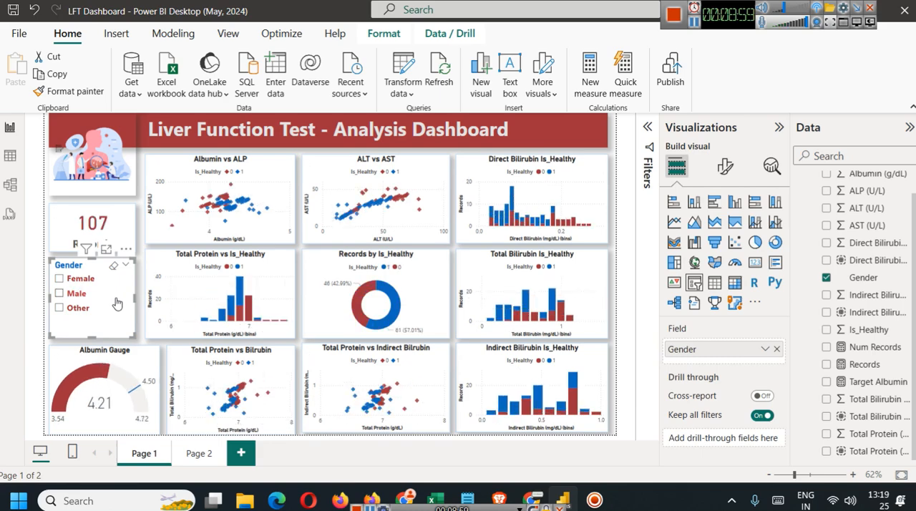
Turn the Gender slicer's shadow and visual border effects off and back on.
{"action": "left_click", "coordinate": [726, 168]}
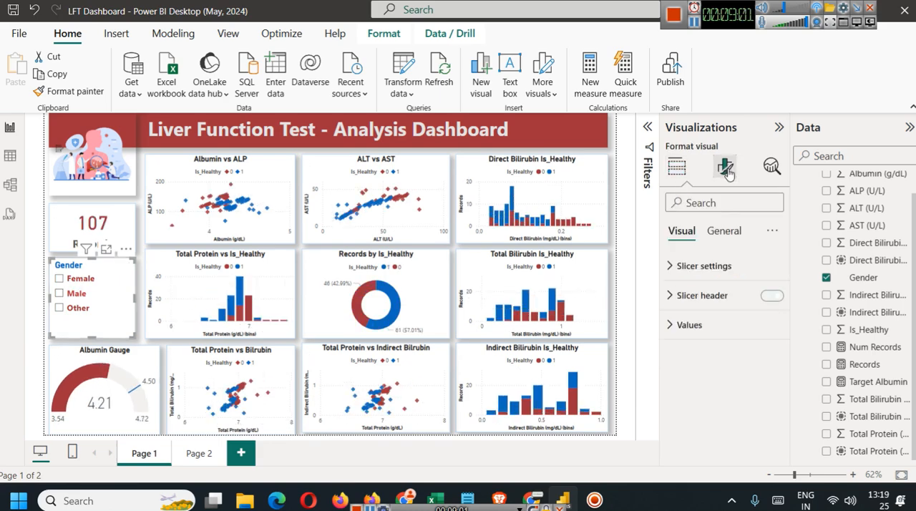
{"action": "left_click", "coordinate": [723, 231]}
{"action": "left_click", "coordinate": [699, 322]}
{"action": "scroll", "coordinate": [742, 405], "scroll_direction": "down", "scroll_amount": 2}
{"action": "scroll", "coordinate": [742, 404], "scroll_direction": "down", "scroll_amount": 1}
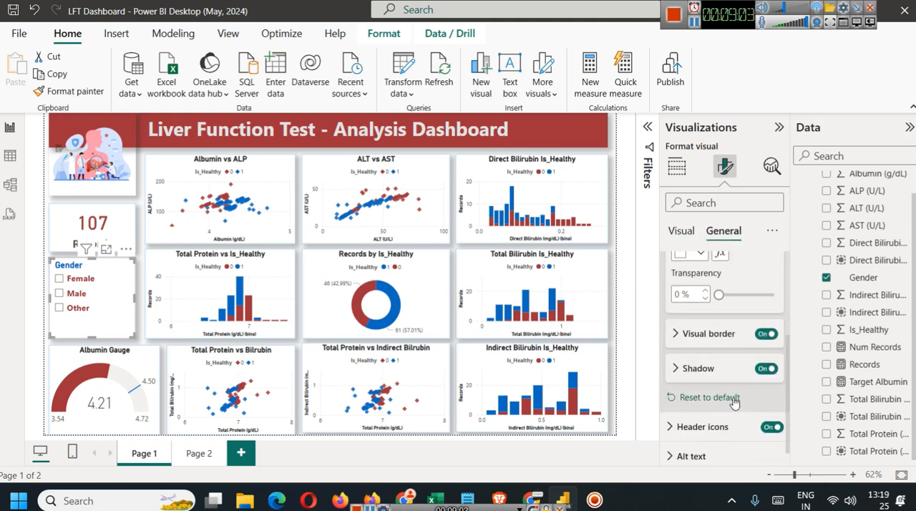
{"action": "left_click", "coordinate": [771, 370]}
{"action": "left_click", "coordinate": [771, 370]}
{"action": "left_click", "coordinate": [770, 334]}
{"action": "left_click", "coordinate": [771, 334]}
Set the rounded corners of the Gender slicer's visual border to 12 px.
{"action": "left_click", "coordinate": [685, 334]}
{"action": "scroll", "coordinate": [701, 343], "scroll_direction": "down", "scroll_amount": 1}
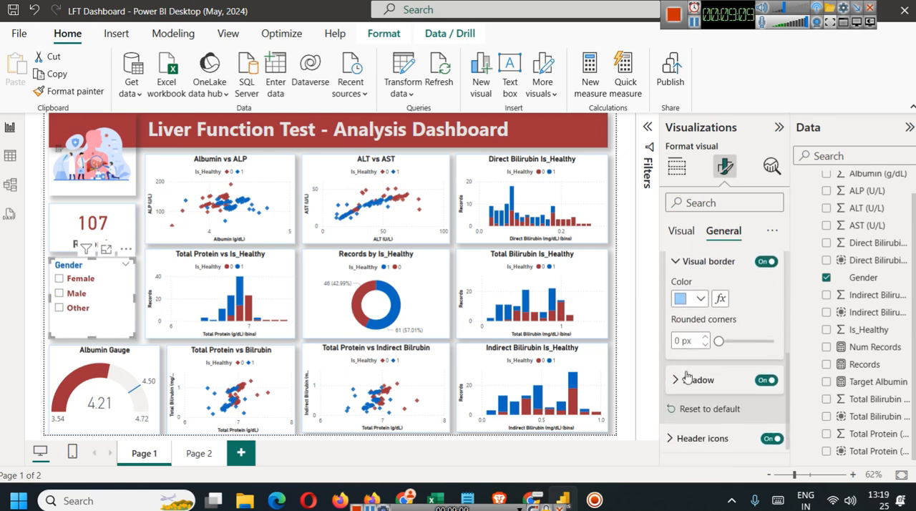
{"action": "left_click", "coordinate": [701, 298]}
{"action": "left_click", "coordinate": [703, 305]}
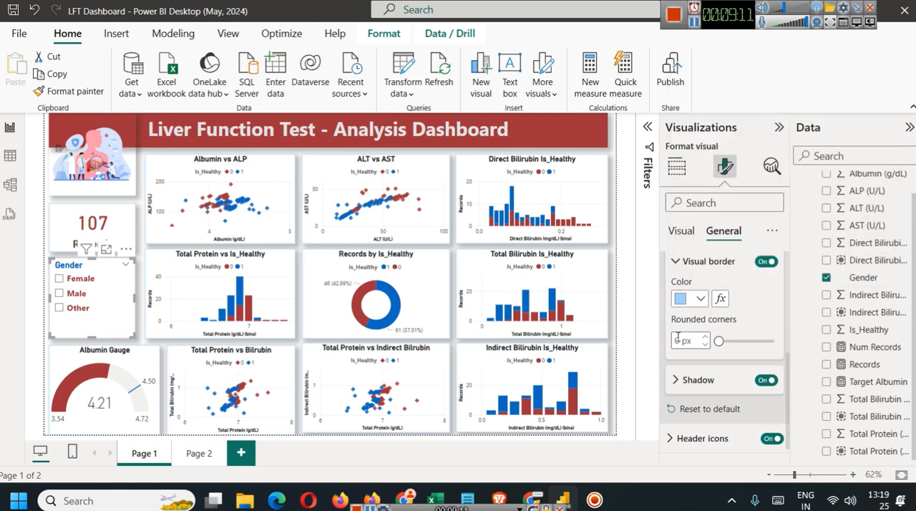
{"action": "left_click", "coordinate": [678, 339]}
{"action": "type", "text": "12"}
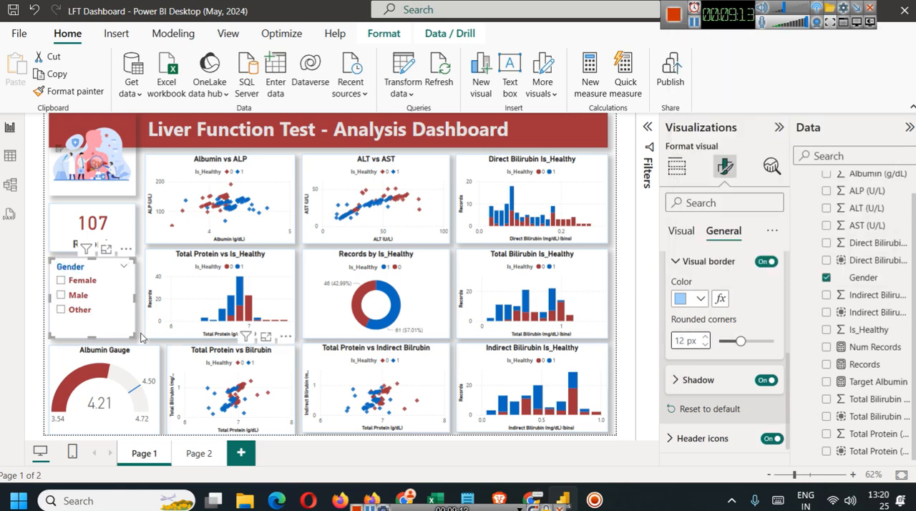
{"action": "left_click", "coordinate": [140, 325]}
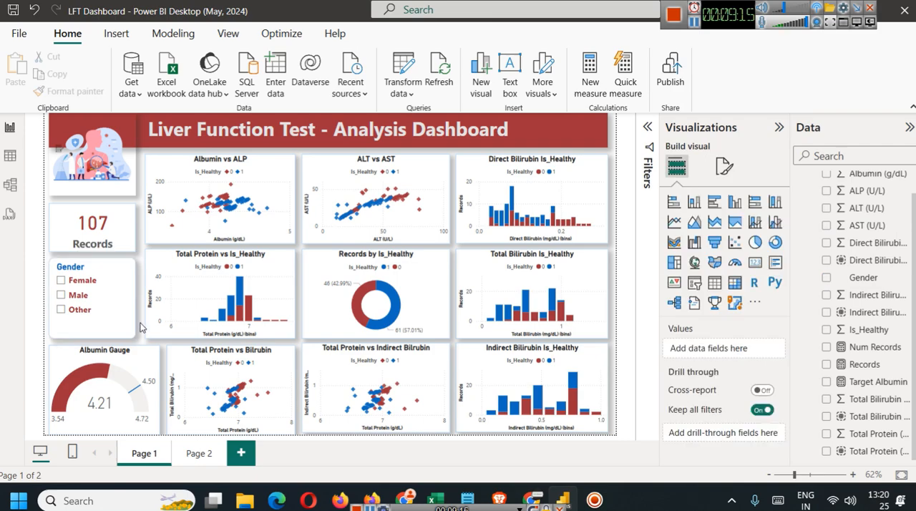
Set the rounded corners of the Records card's visual border to 12 px.
{"action": "left_click", "coordinate": [93, 227]}
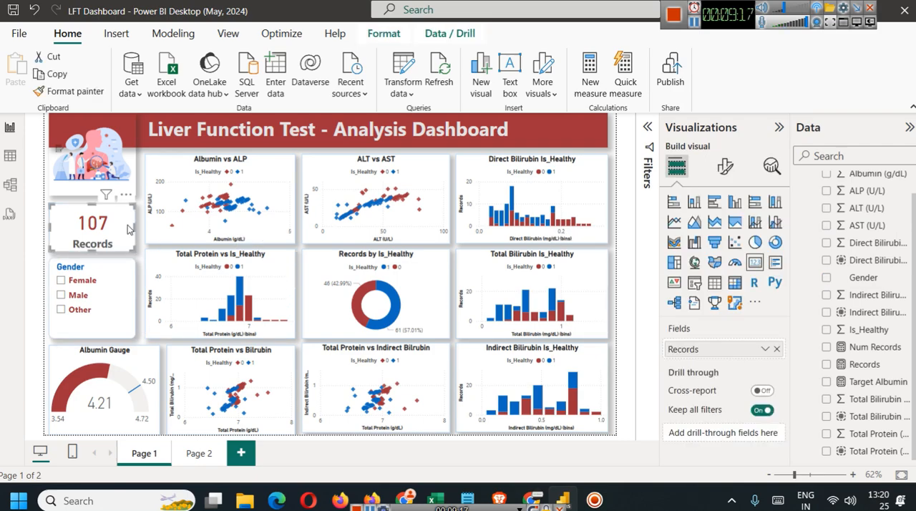
{"action": "left_click", "coordinate": [716, 171]}
{"action": "left_click", "coordinate": [723, 230]}
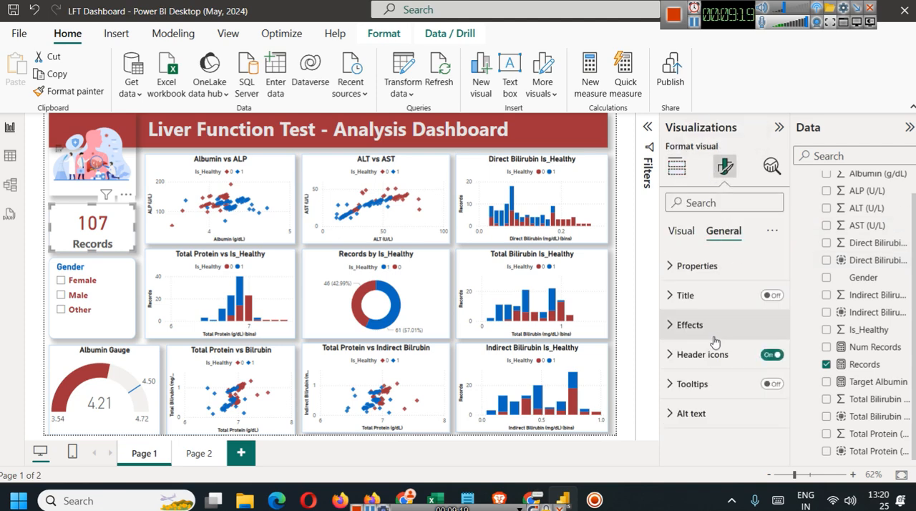
{"action": "left_click", "coordinate": [716, 290]}
{"action": "scroll", "coordinate": [719, 392], "scroll_direction": "down", "scroll_amount": 1}
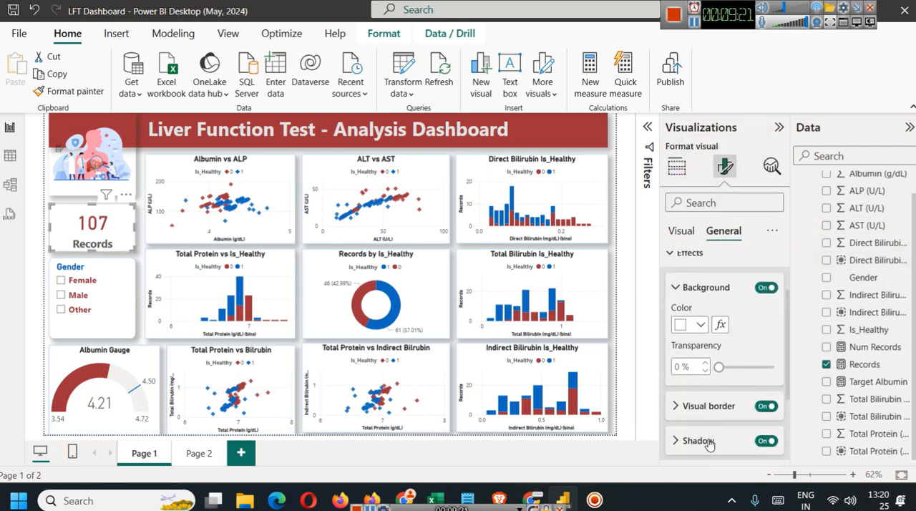
{"action": "left_click", "coordinate": [701, 406]}
{"action": "scroll", "coordinate": [686, 419], "scroll_direction": "down", "scroll_amount": 2}
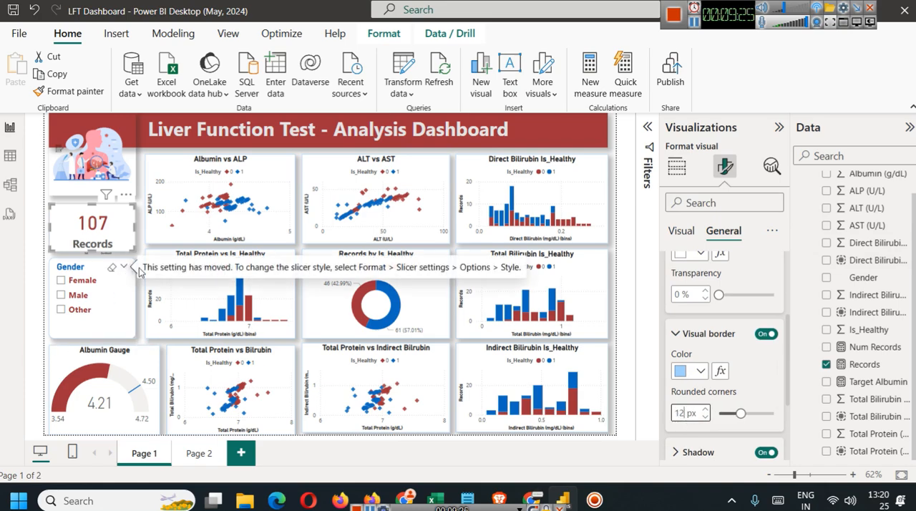
{"action": "left_click", "coordinate": [141, 273]}
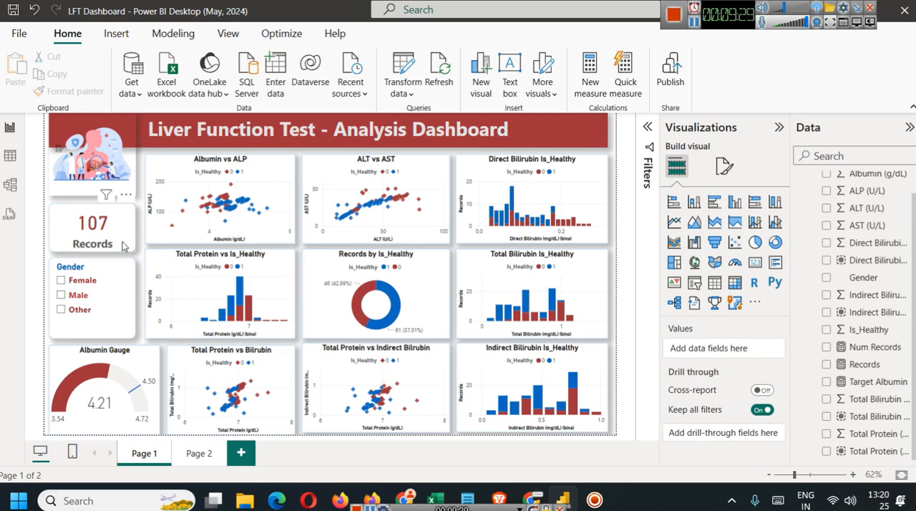
Using the Albumin Gauge as reference, add a gauge below the Gender slicer on Page 2 with the average of AST (U/L) as its value.
{"action": "left_click", "coordinate": [136, 361]}
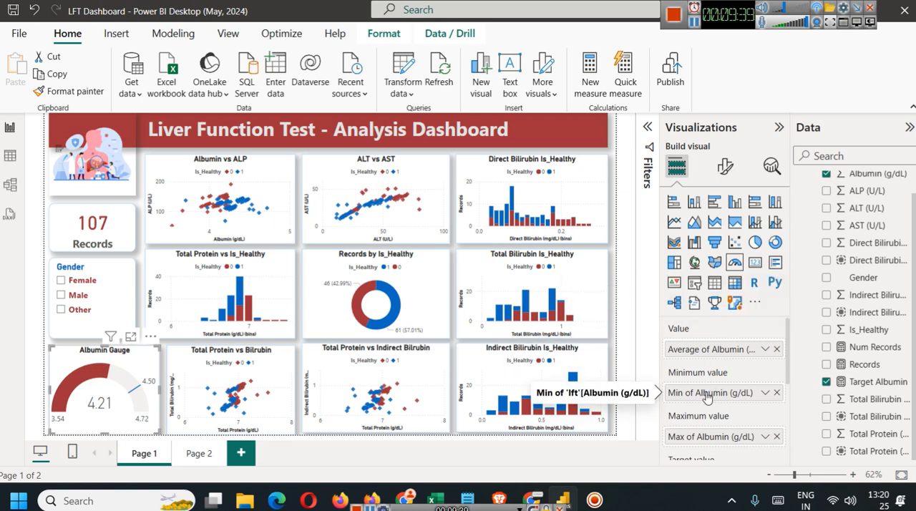
{"action": "left_click", "coordinate": [200, 452]}
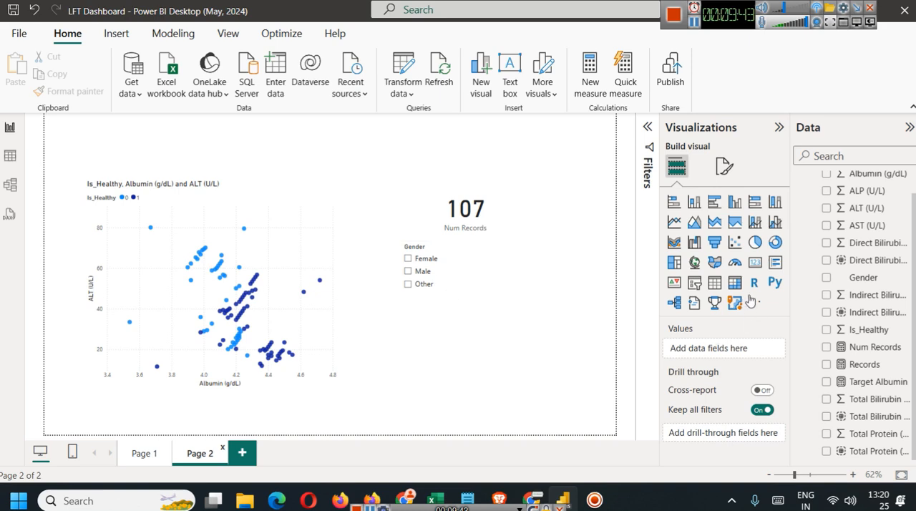
{"action": "left_click", "coordinate": [734, 263]}
{"action": "left_click_drag", "start_coordinate": [486, 260], "coordinate": [420, 362]}
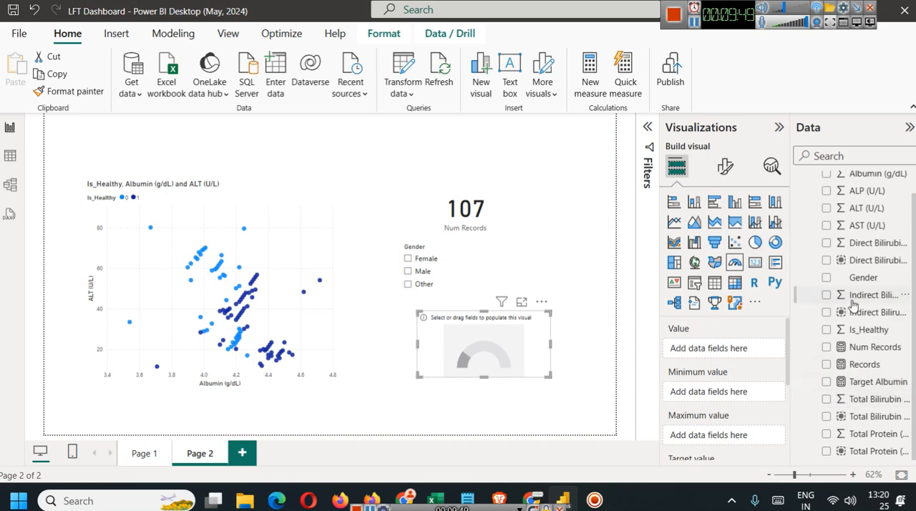
{"action": "scroll", "coordinate": [850, 326], "scroll_direction": "up", "scroll_amount": 2}
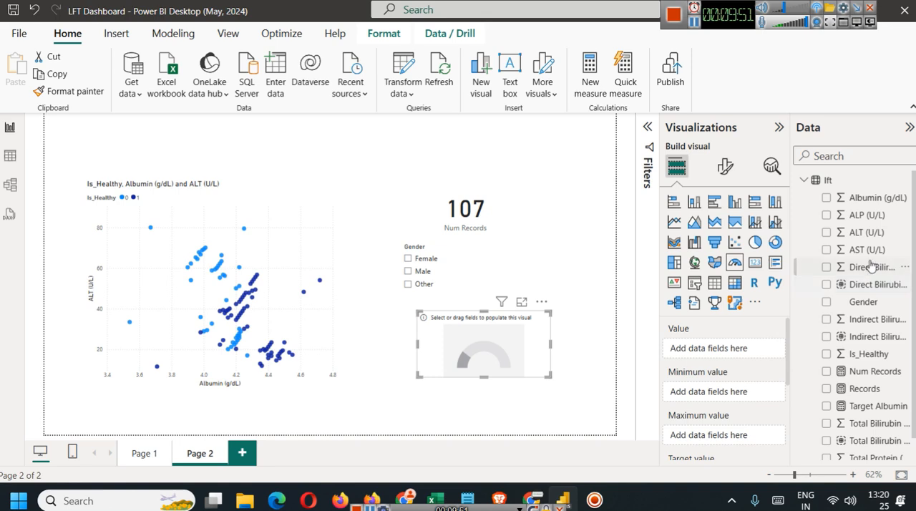
{"action": "left_click_drag", "start_coordinate": [867, 250], "coordinate": [738, 349]}
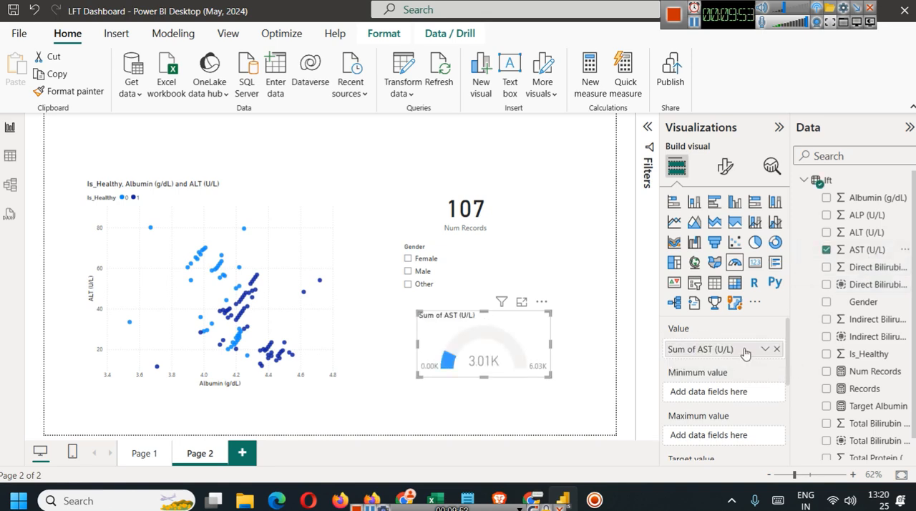
{"action": "left_click", "coordinate": [764, 349]}
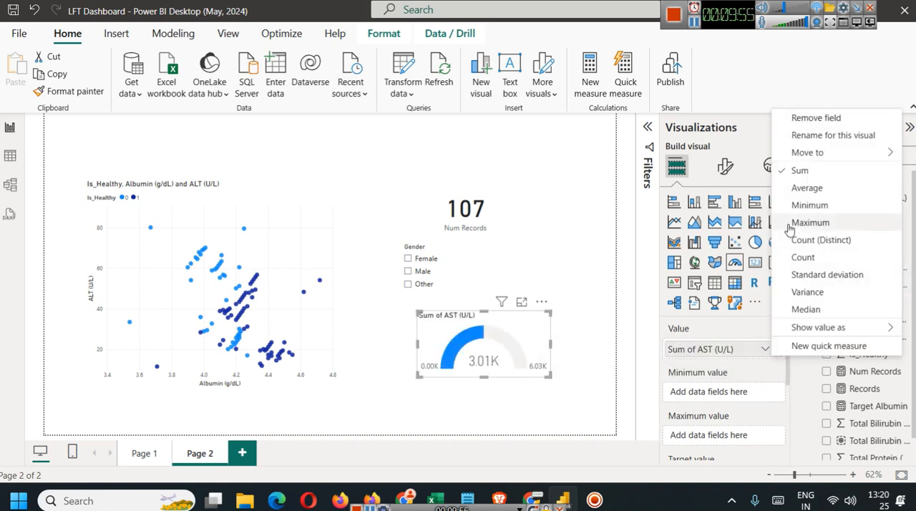
{"action": "left_click", "coordinate": [780, 187]}
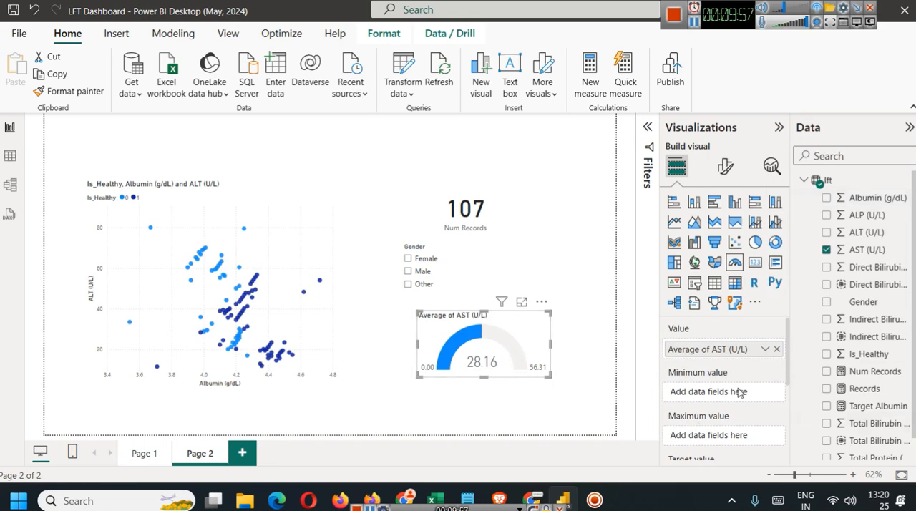
Set the gauge's minimum value to the minimum of AST (U/L) and its maximum value to the maximum of AST (U/L).
{"action": "left_click_drag", "start_coordinate": [872, 250], "coordinate": [714, 393]}
{"action": "left_click", "coordinate": [764, 392]}
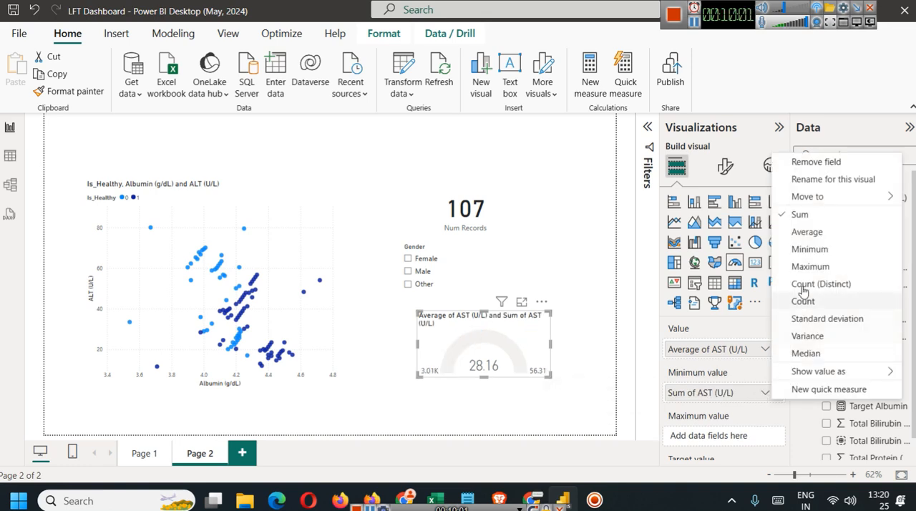
{"action": "left_click", "coordinate": [809, 249]}
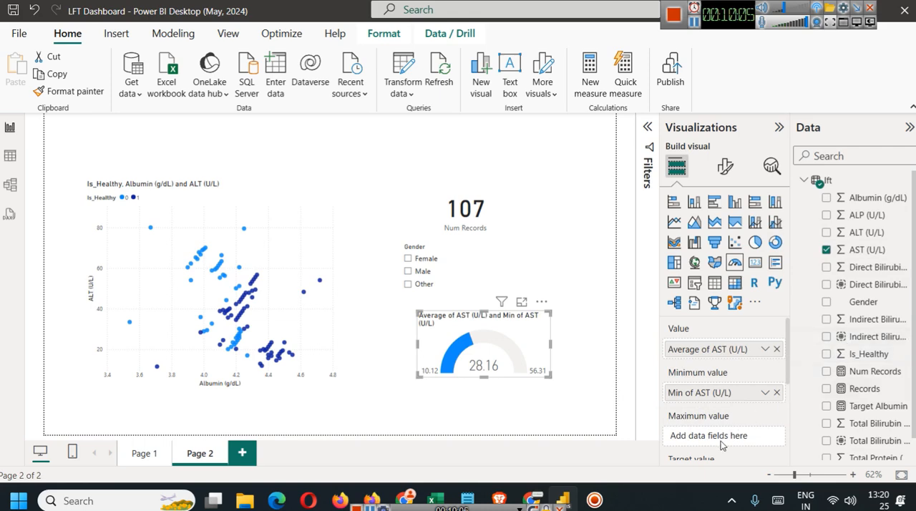
{"action": "left_click_drag", "start_coordinate": [855, 249], "coordinate": [723, 433]}
{"action": "left_click", "coordinate": [764, 436]}
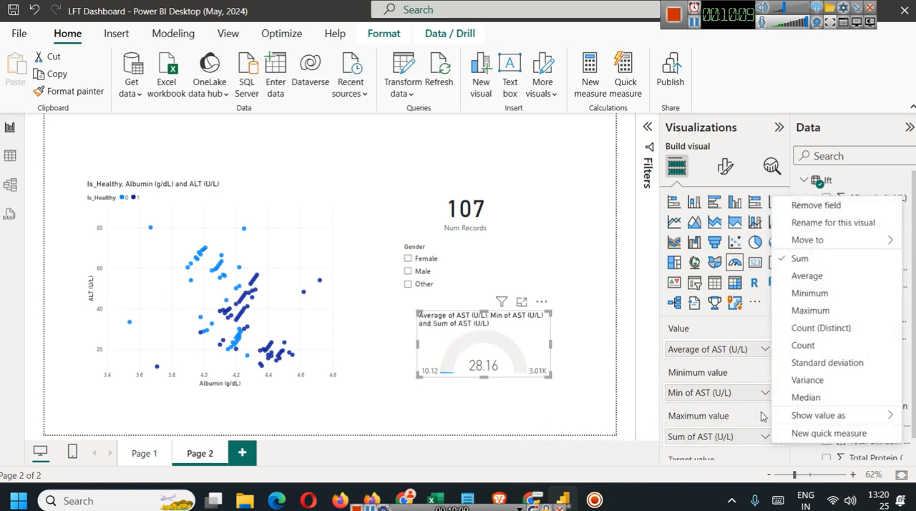
{"action": "left_click", "coordinate": [812, 309]}
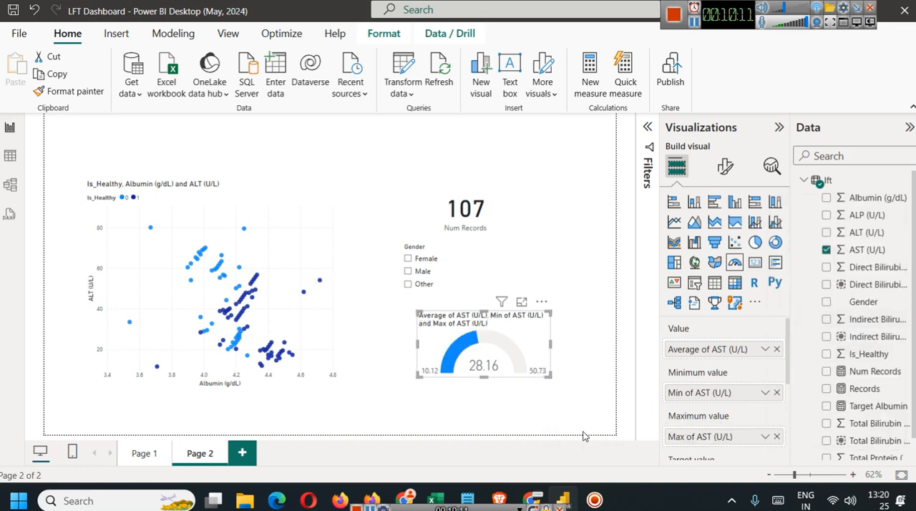
Set the gauge's target value to the average of AST (U/L) and inspect the gauge in focus mode before returning to the report.
{"action": "scroll", "coordinate": [714, 410], "scroll_direction": "down", "scroll_amount": 2}
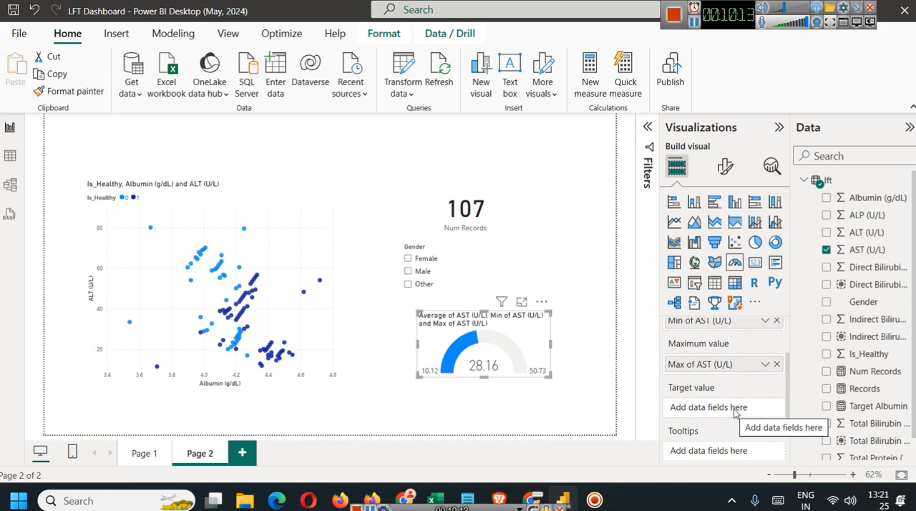
{"action": "left_click_drag", "start_coordinate": [877, 249], "coordinate": [735, 407]}
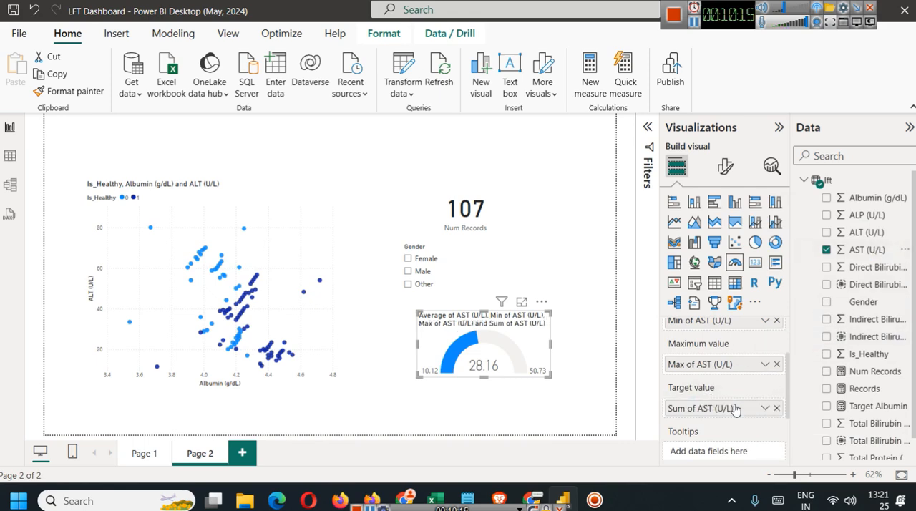
{"action": "left_click", "coordinate": [764, 409]}
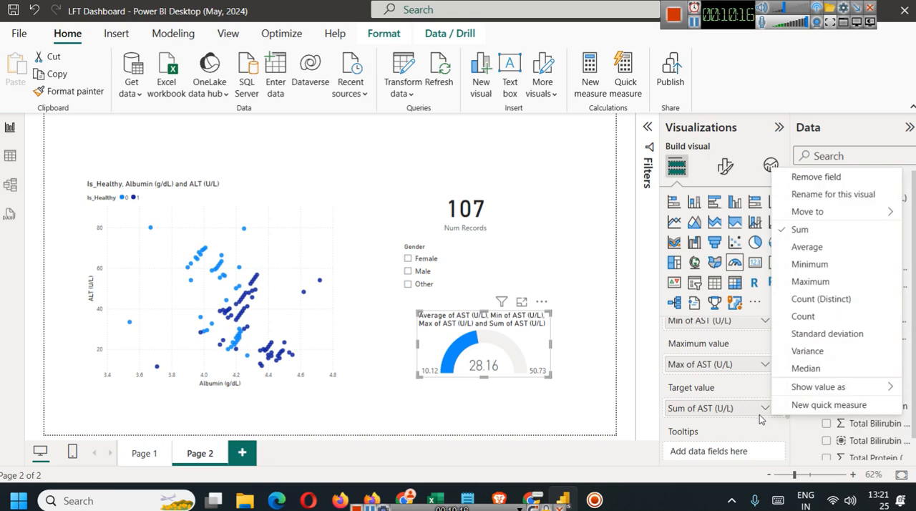
{"action": "left_click", "coordinate": [808, 248]}
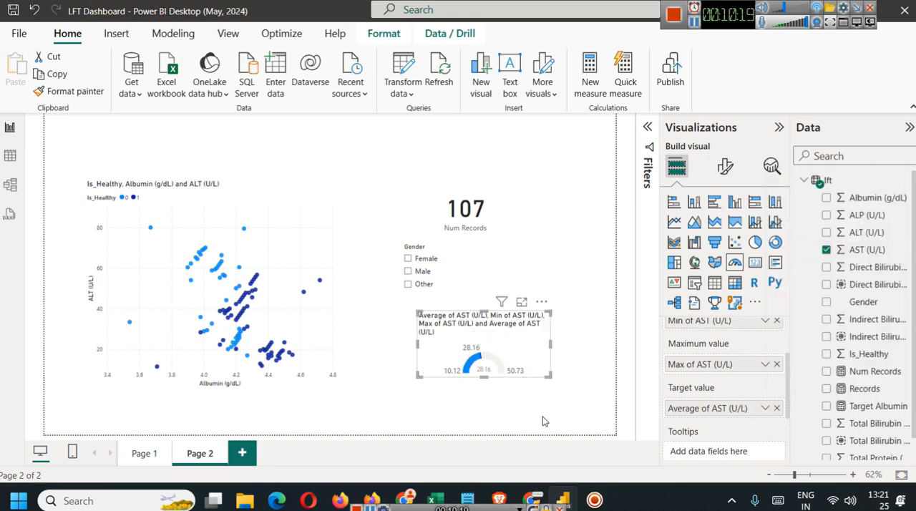
{"action": "left_click", "coordinate": [521, 301]}
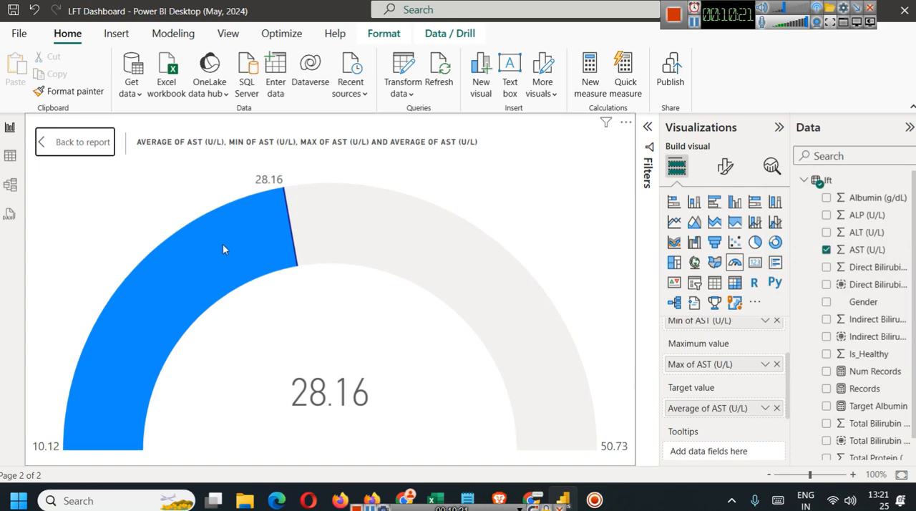
{"action": "left_click", "coordinate": [84, 142]}
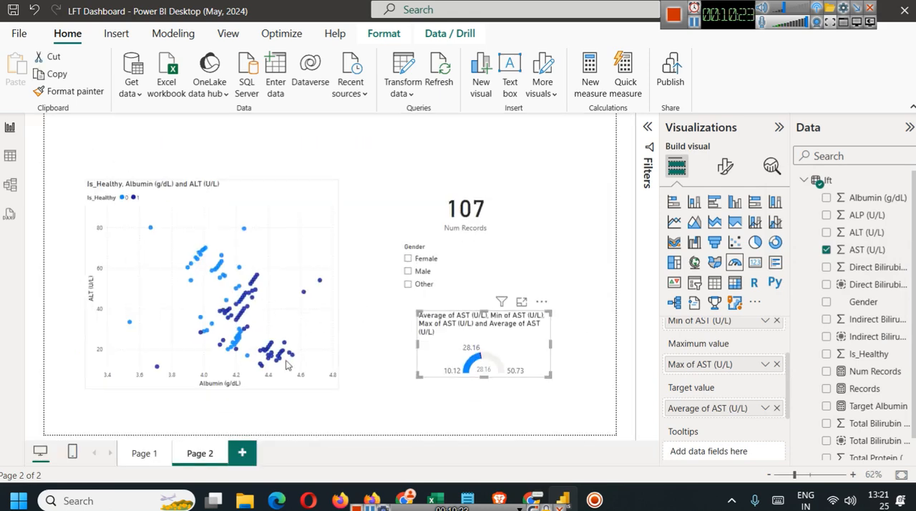
On Page 1, review the Albumin Gauge's fields and the formula of the Target Albumin measure used as its target value.
{"action": "left_click", "coordinate": [143, 453]}
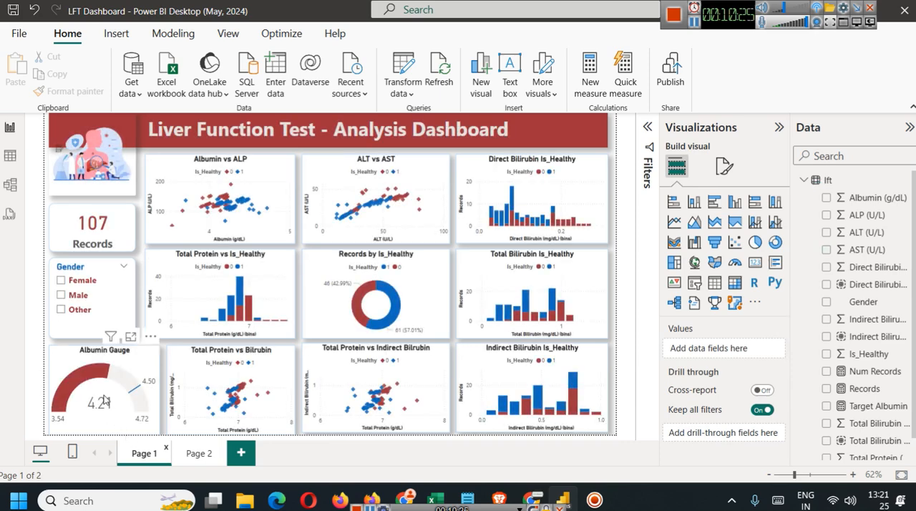
{"action": "left_click", "coordinate": [133, 389]}
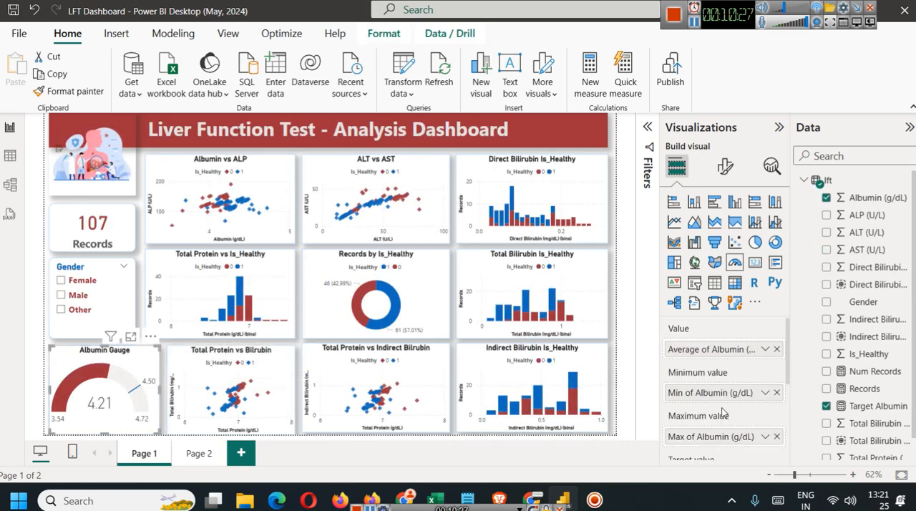
{"action": "scroll", "coordinate": [724, 409], "scroll_direction": "down", "scroll_amount": 3}
{"action": "scroll", "coordinate": [721, 412], "scroll_direction": "up", "scroll_amount": 2}
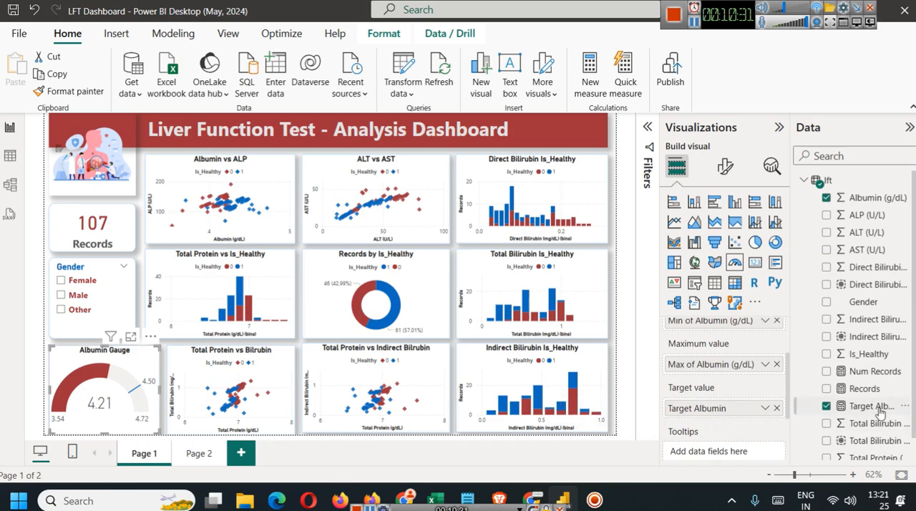
{"action": "left_click", "coordinate": [867, 406]}
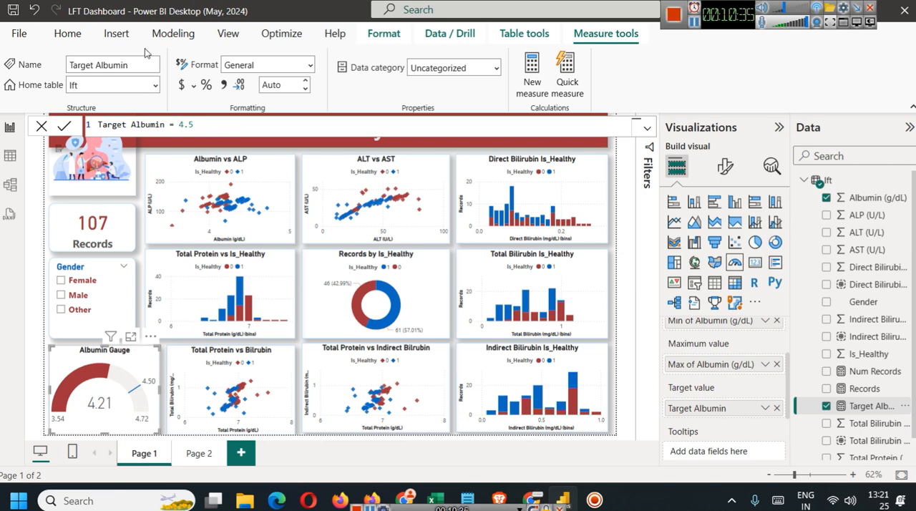
On Page 2, enlarge the AST gauge below the Gender slicer by extending its lower corner outward.
{"action": "left_click", "coordinate": [199, 453]}
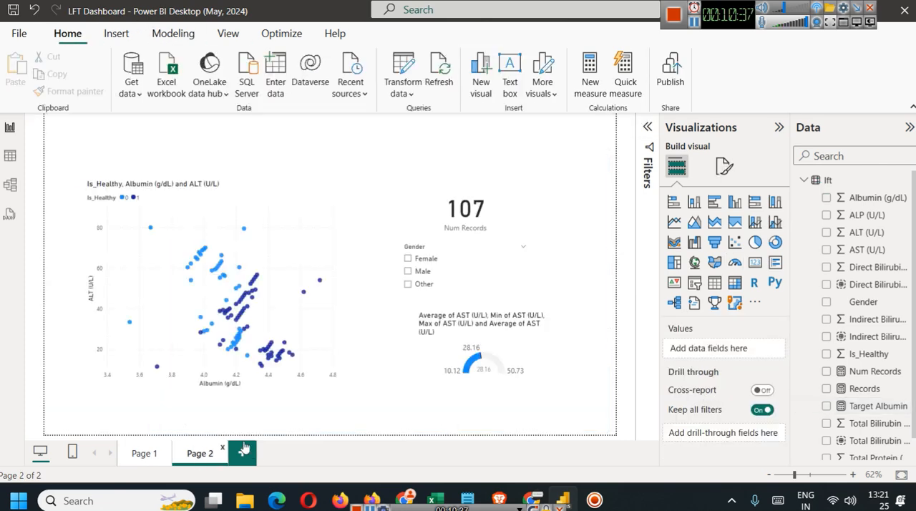
{"action": "mouse_move", "coordinate": [491, 359]}
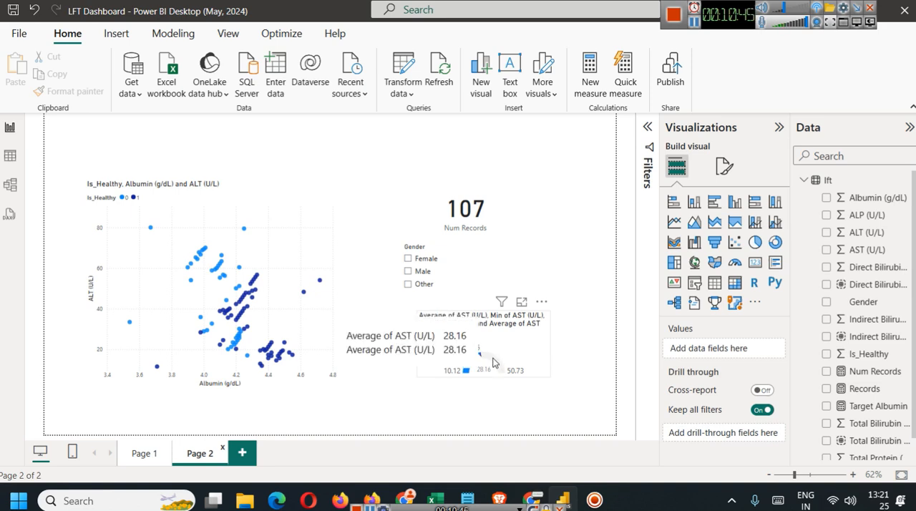
{"action": "left_click", "coordinate": [522, 364]}
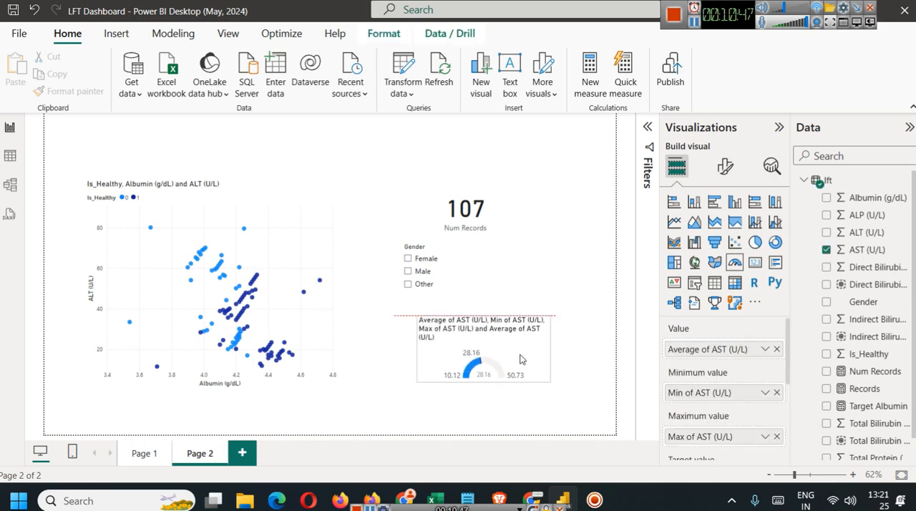
{"action": "left_click_drag", "start_coordinate": [548, 383], "coordinate": [584, 421]}
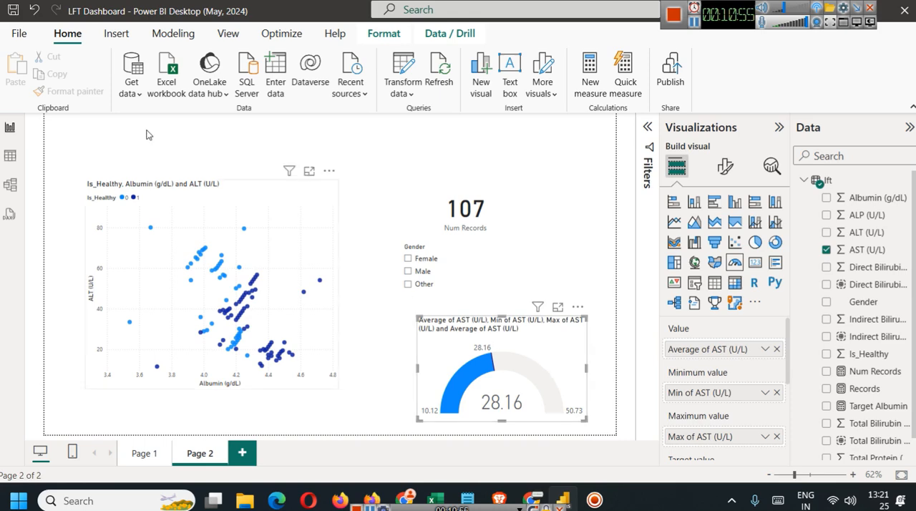
Create a new measure defined as Target AST = 30.1.
{"action": "left_click", "coordinate": [179, 40]}
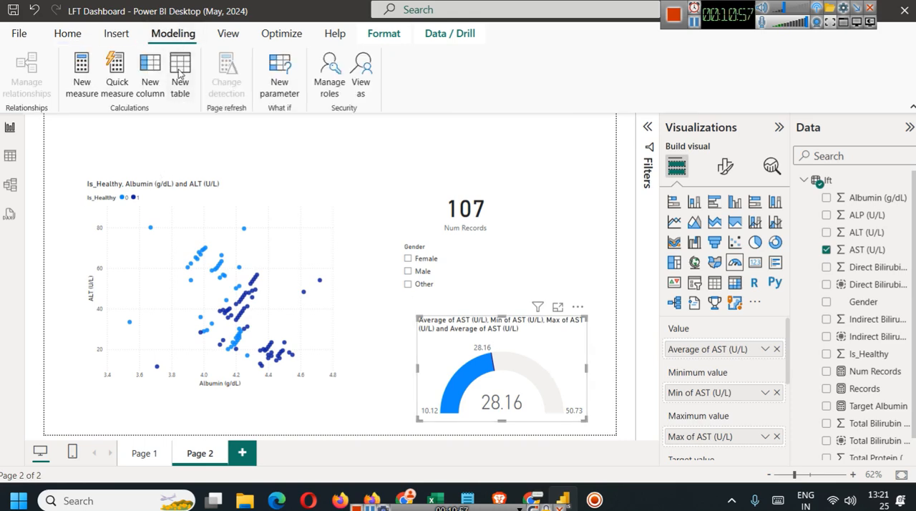
{"action": "left_click", "coordinate": [83, 79]}
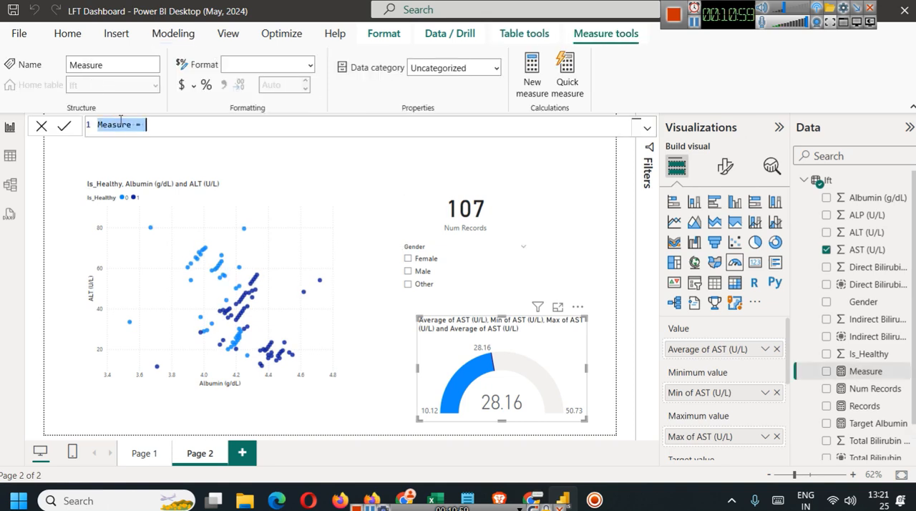
{"action": "double_click", "coordinate": [121, 122]}
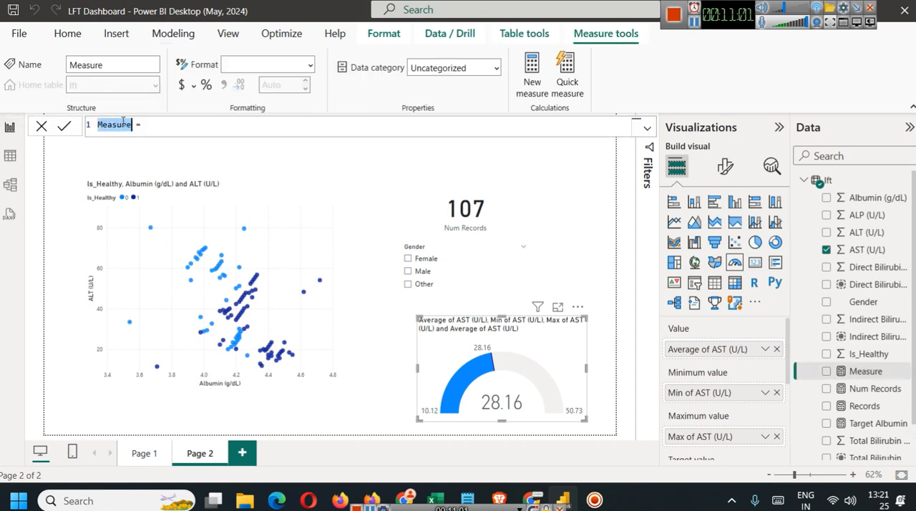
{"action": "type", "text": "Target AST  = 30.1"}
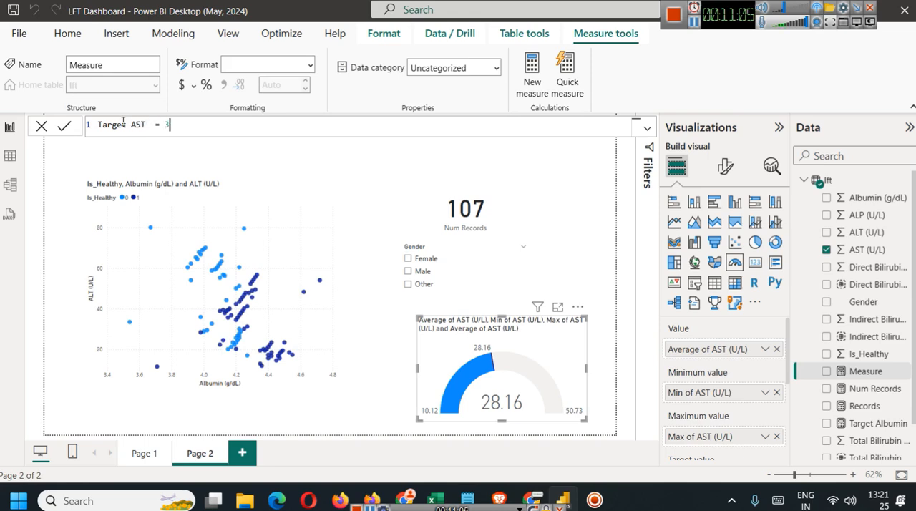
{"action": "left_click", "coordinate": [65, 126]}
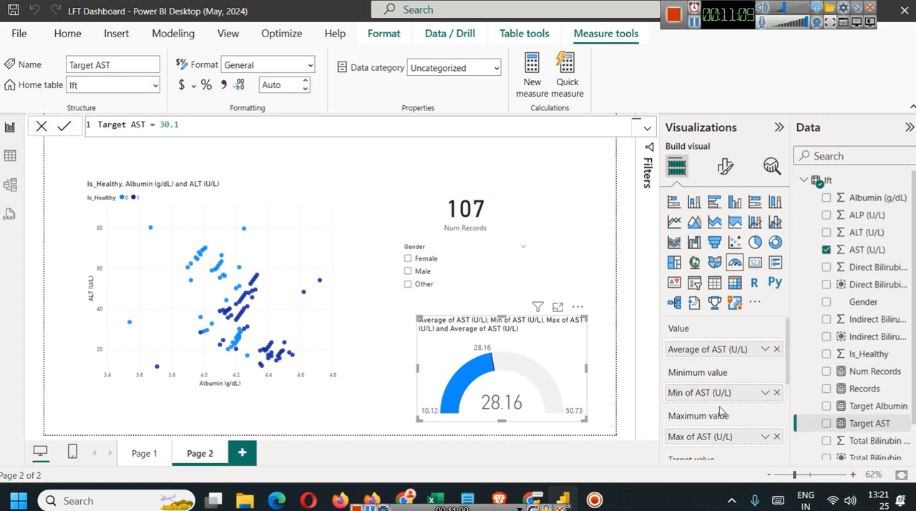
Replace the AST gauge's target value with the Target AST measure and inspect the target marker.
{"action": "scroll", "coordinate": [723, 415], "scroll_direction": "down", "scroll_amount": 2}
{"action": "left_click", "coordinate": [776, 409]}
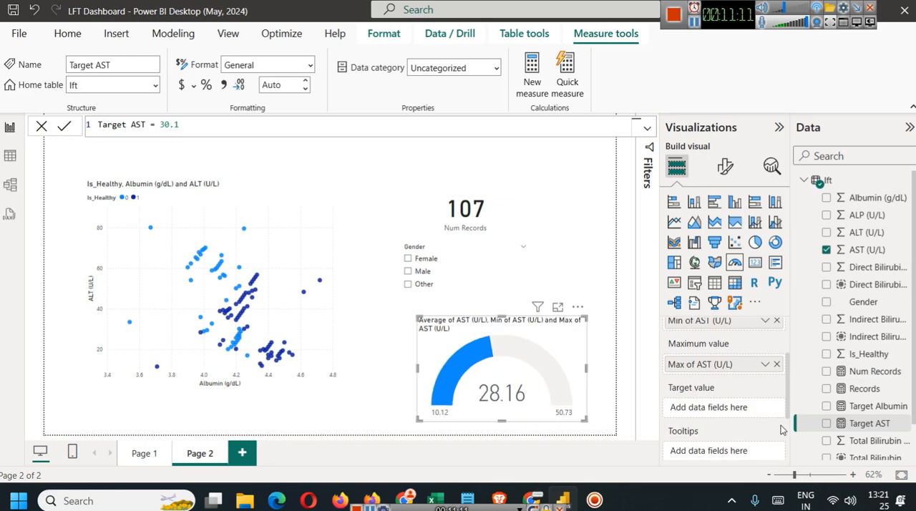
{"action": "left_click_drag", "start_coordinate": [869, 423], "coordinate": [716, 407]}
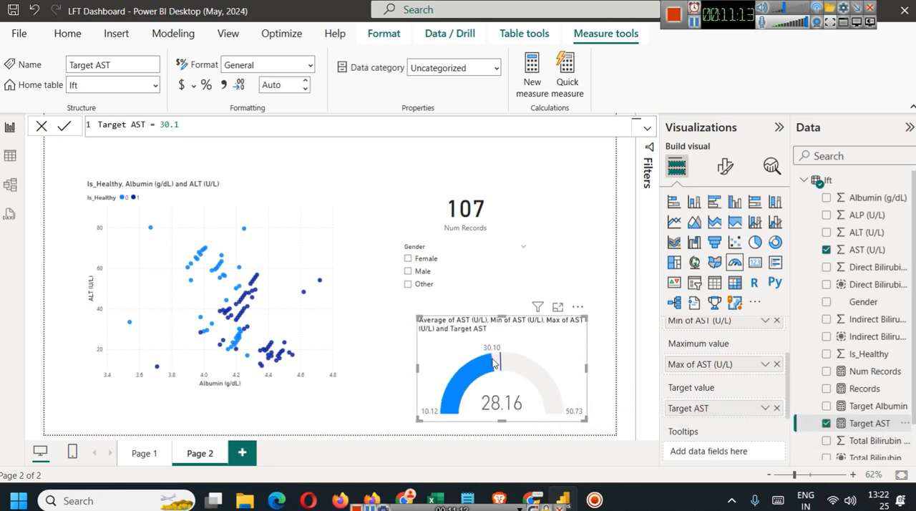
{"action": "mouse_move", "coordinate": [499, 365]}
From Page 1, apply the built-in Power BI theme with dark blue and mauve colours, and collapse the Visualizations and Data panes.
{"action": "left_click", "coordinate": [144, 452]}
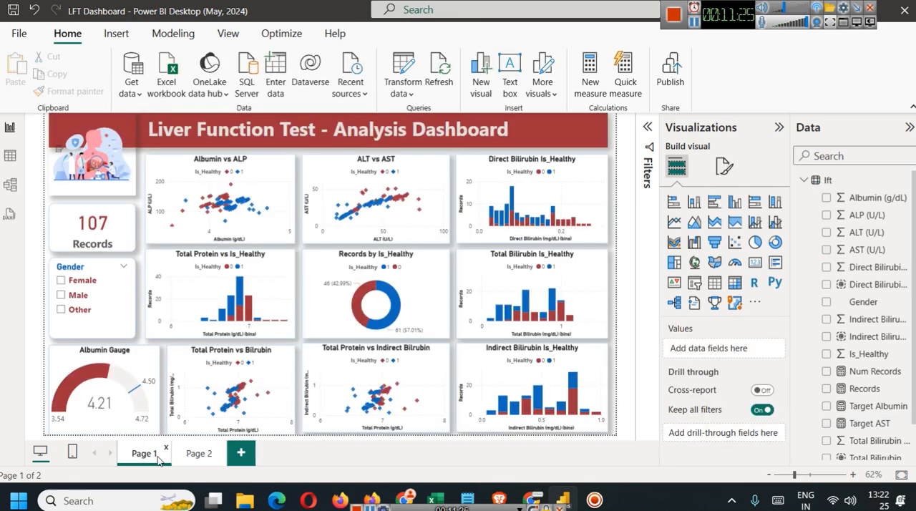
{"action": "left_click", "coordinate": [228, 36]}
{"action": "left_click", "coordinate": [336, 80]}
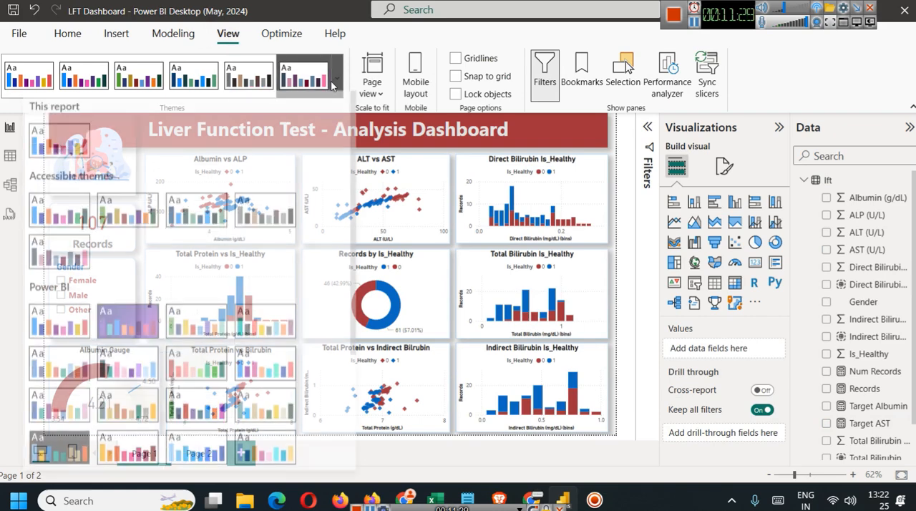
{"action": "scroll", "coordinate": [285, 261], "scroll_direction": "down", "scroll_amount": 3}
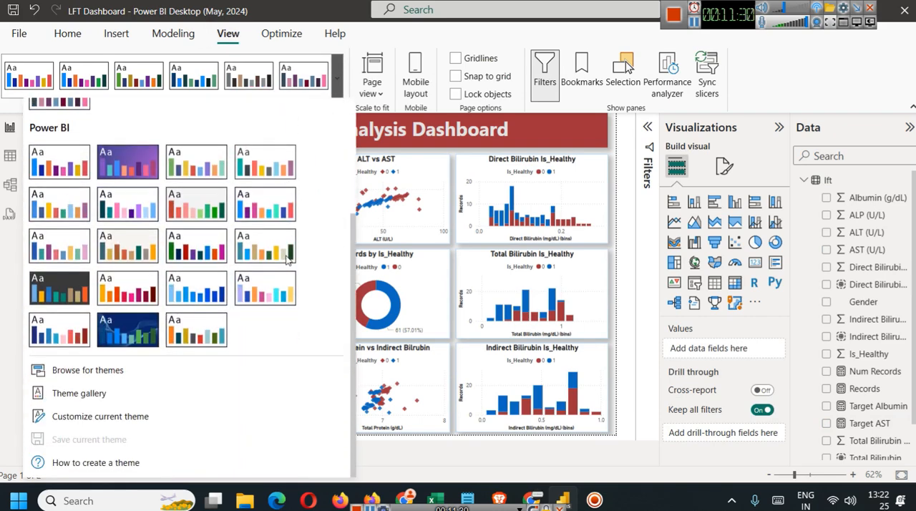
{"action": "left_click", "coordinate": [71, 247]}
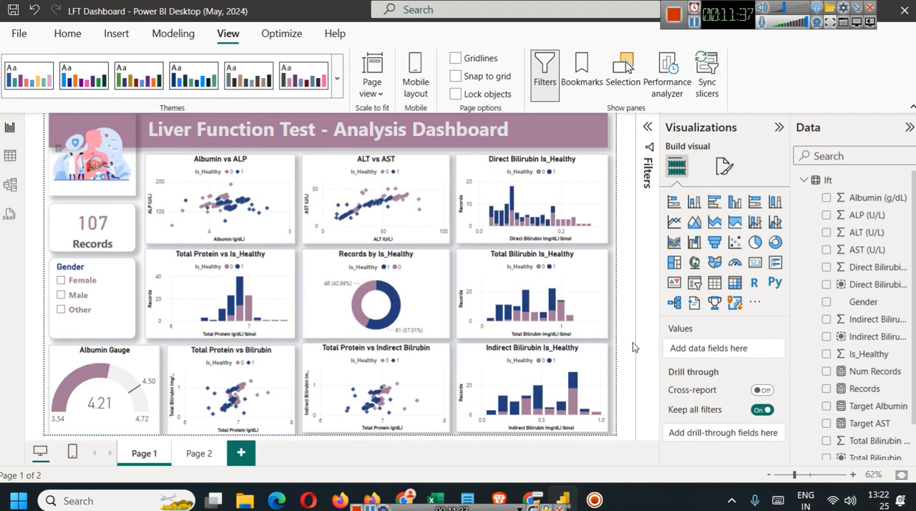
{"action": "left_click", "coordinate": [778, 127]}
{"action": "left_click", "coordinate": [909, 128]}
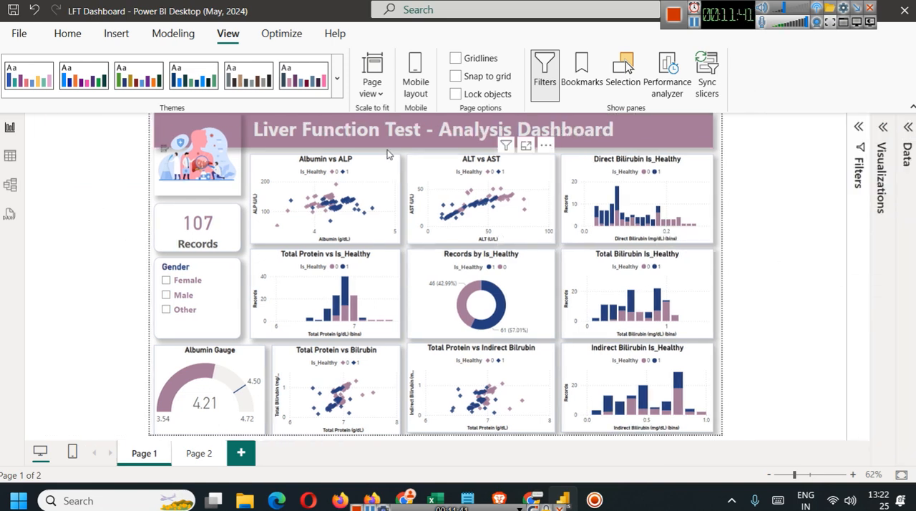
Narrow the Liver Function Test title text box on Page 1 so it begins at the illustration's right edge.
{"action": "left_click", "coordinate": [710, 130]}
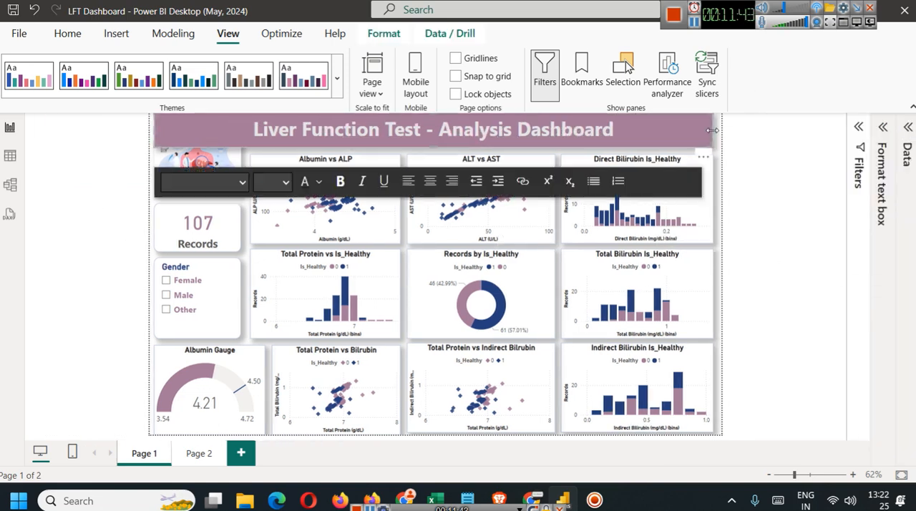
{"action": "left_click", "coordinate": [754, 270]}
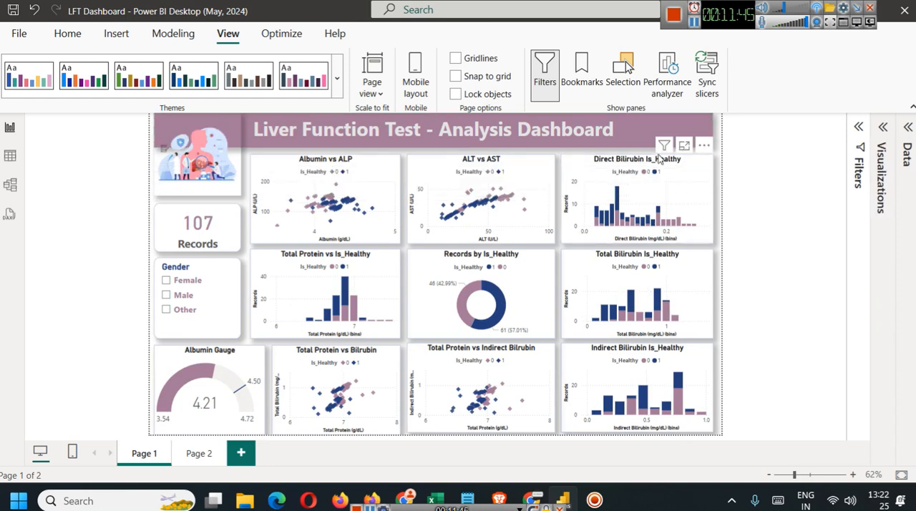
{"action": "left_click", "coordinate": [642, 144]}
{"action": "left_click_drag", "start_coordinate": [642, 144], "coordinate": [241, 136]}
{"action": "left_click", "coordinate": [200, 127]}
{"action": "left_click", "coordinate": [187, 190]}
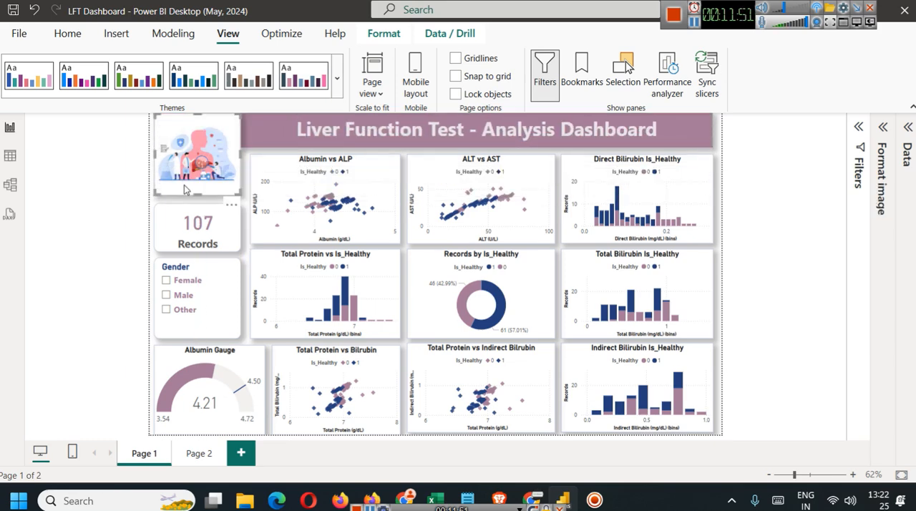
{"action": "left_click", "coordinate": [104, 194]}
{"action": "left_click", "coordinate": [691, 133]}
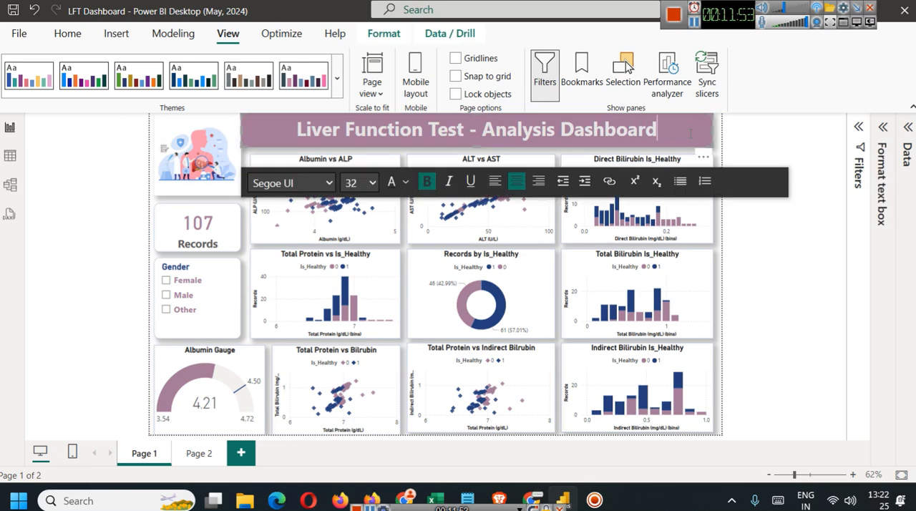
Insert a text box on Page 2 with the title LFT TEST.
{"action": "left_click", "coordinate": [198, 453]}
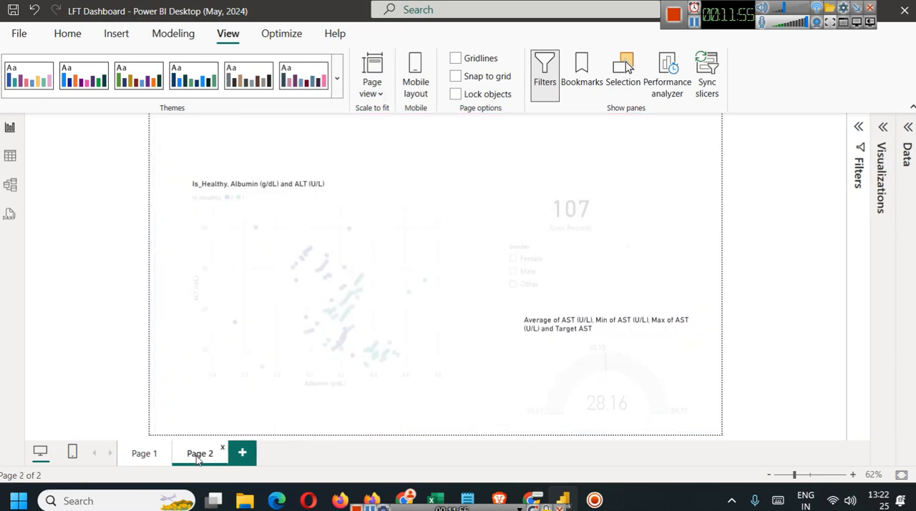
{"action": "left_click", "coordinate": [169, 33]}
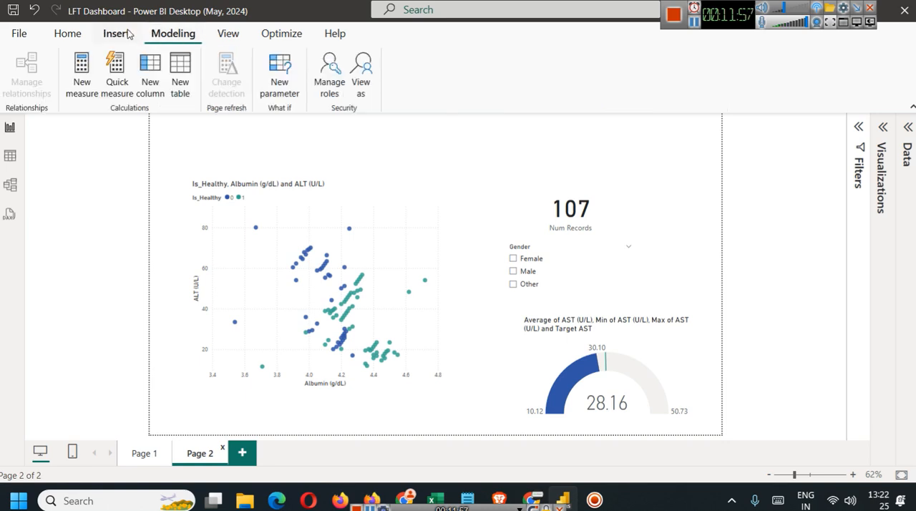
{"action": "left_click", "coordinate": [111, 33]}
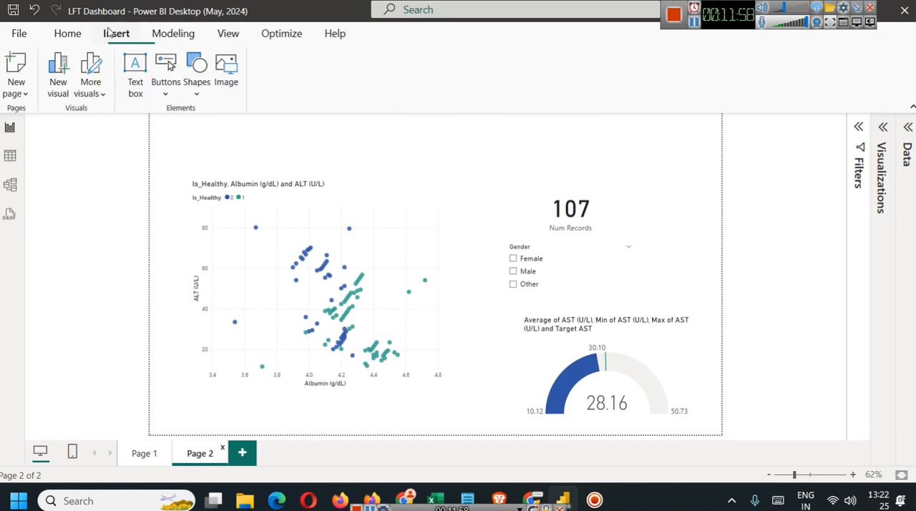
{"action": "left_click", "coordinate": [135, 75]}
{"action": "left_click", "coordinate": [579, 150]}
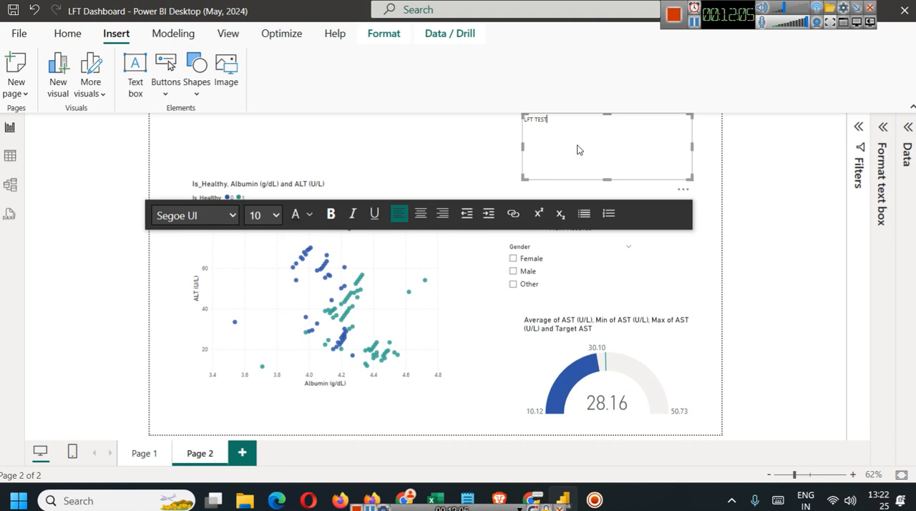
Make the LFT TEST text bold and set its font size to 28.
{"action": "key", "text": "ctrl+a"}
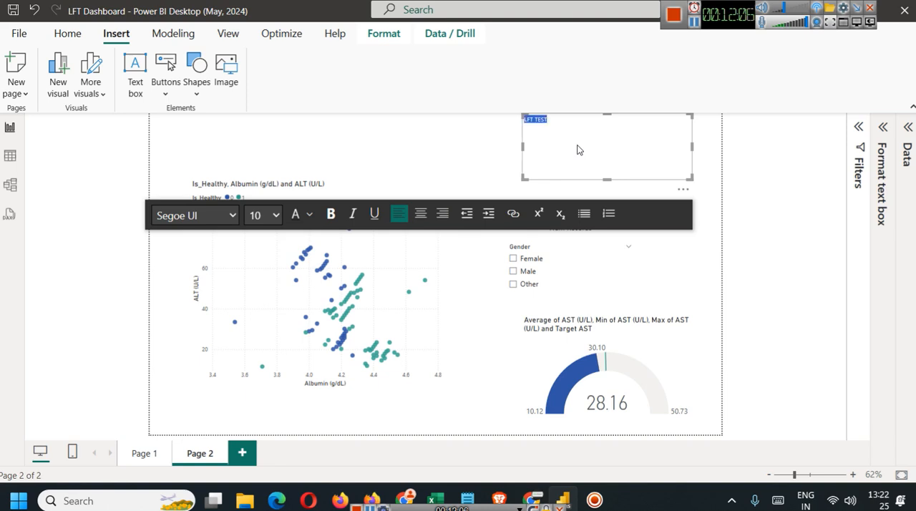
{"action": "left_click", "coordinate": [331, 214]}
{"action": "left_click", "coordinate": [273, 216]}
{"action": "left_click", "coordinate": [261, 458]}
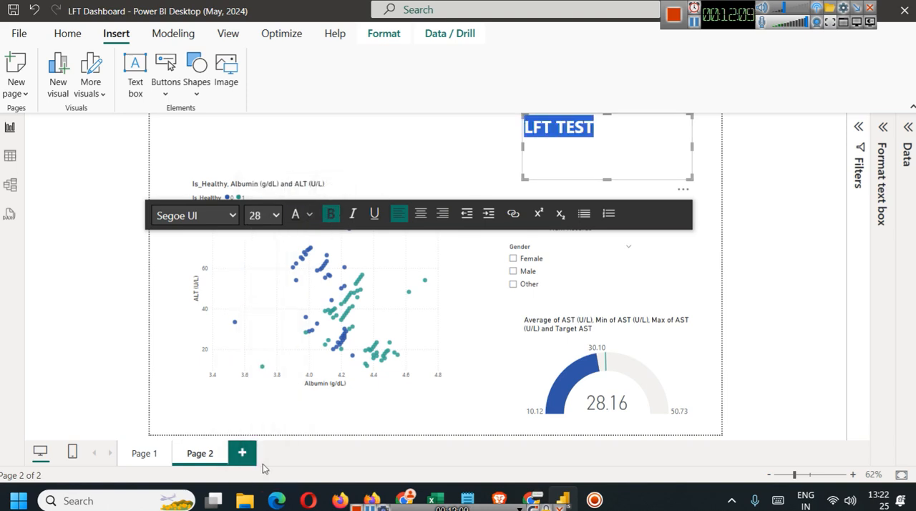
Shorten the text box to one line's height, then centre the LFT TEST text and colour it dark purple.
{"action": "left_click_drag", "start_coordinate": [605, 181], "coordinate": [599, 141]}
{"action": "left_click", "coordinate": [422, 177]}
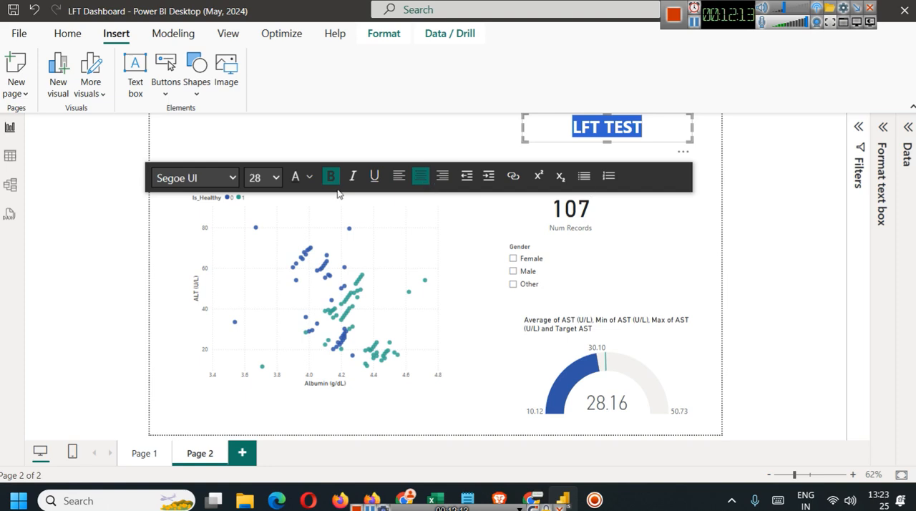
{"action": "left_click", "coordinate": [309, 176]}
{"action": "left_click", "coordinate": [406, 337]}
{"action": "left_click", "coordinate": [672, 219]}
{"action": "left_click", "coordinate": [653, 140]}
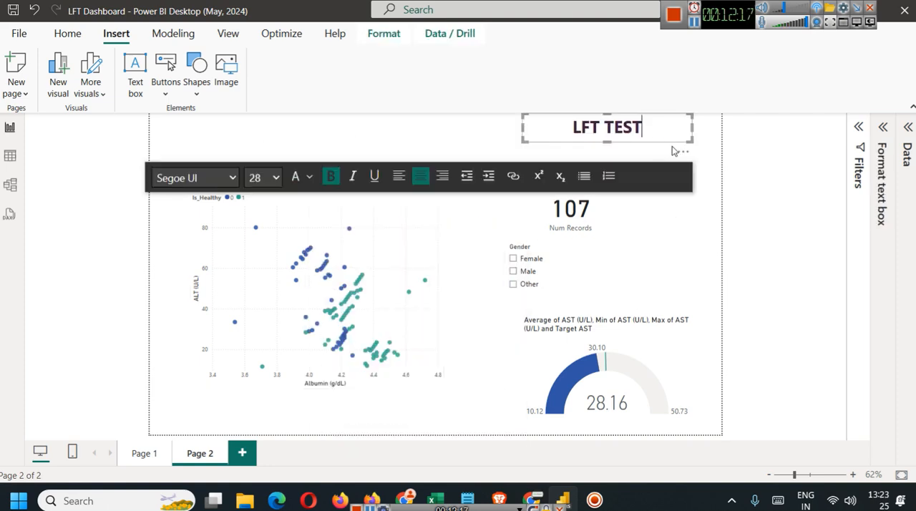
Turn on the visual border and shadow effects for the LFT TEST text box.
{"action": "left_click", "coordinate": [883, 129]}
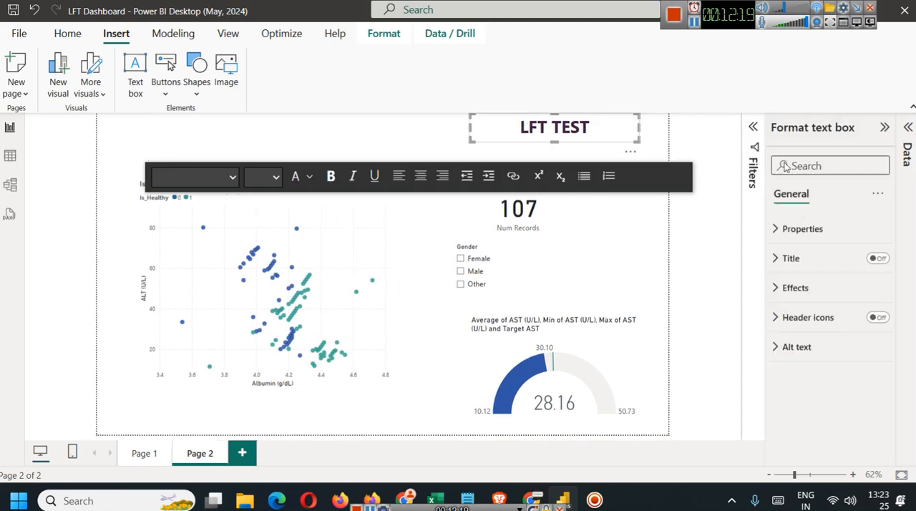
{"action": "left_click", "coordinate": [806, 289]}
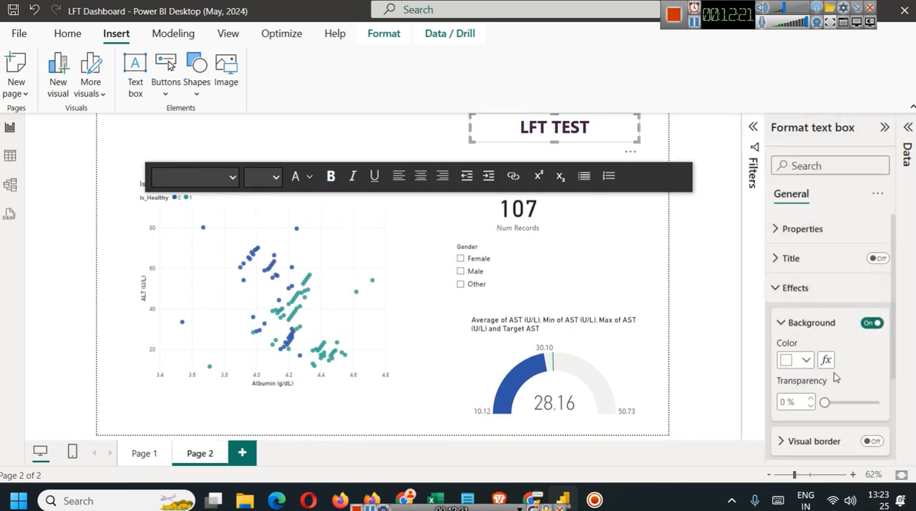
{"action": "left_click", "coordinate": [870, 440]}
{"action": "scroll", "coordinate": [869, 429], "scroll_direction": "down", "scroll_amount": 3}
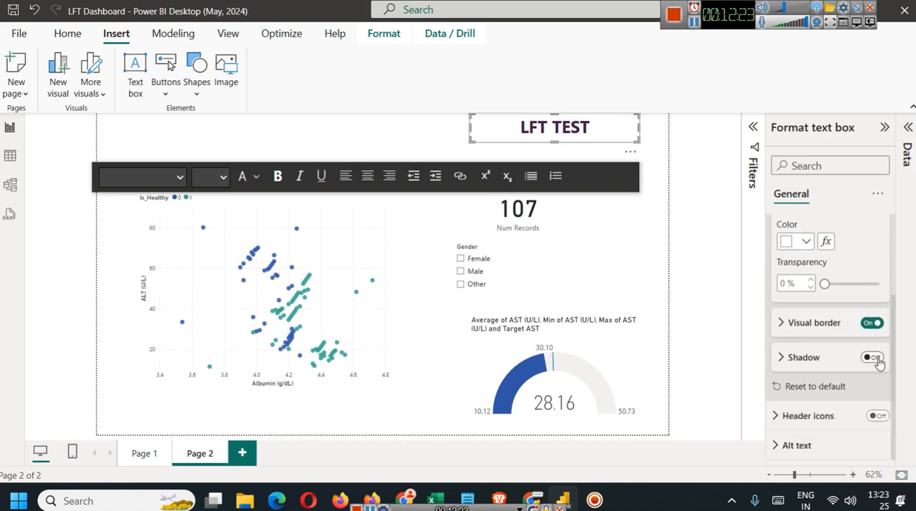
Filter Page 2 to Male with the Gender slicer and widen the LFT TEST text box leftward across the page.
{"action": "left_click", "coordinate": [501, 275]}
{"action": "left_click", "coordinate": [477, 134]}
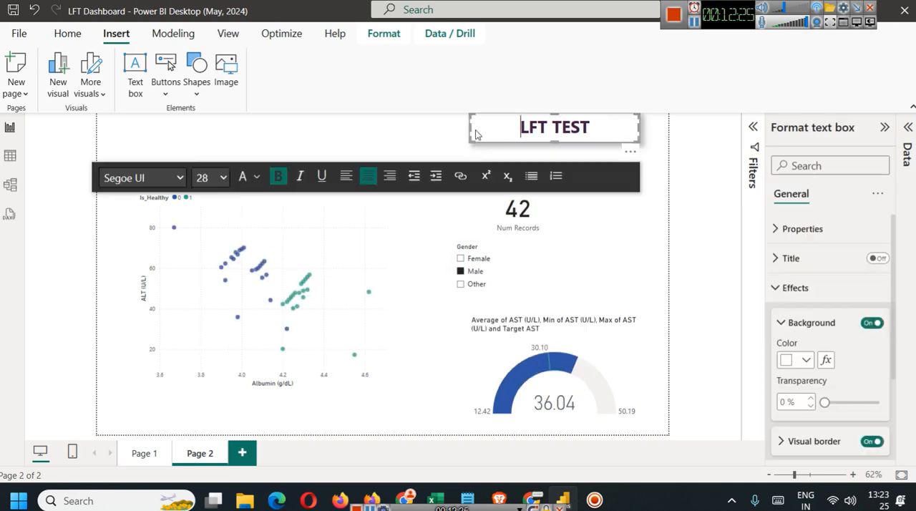
{"action": "left_click_drag", "start_coordinate": [468, 126], "coordinate": [105, 118]}
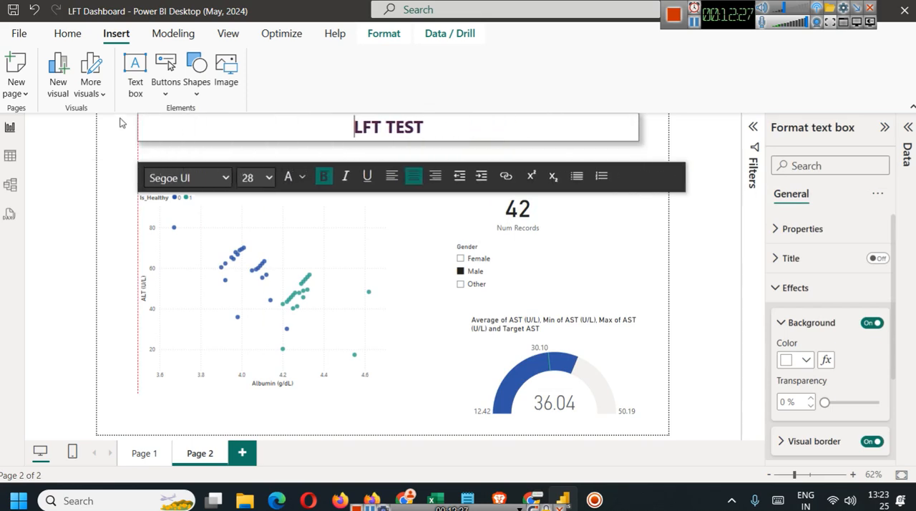
Return to Page 1 and examine the finished dashboard's liver image and title banner.
{"action": "left_click", "coordinate": [141, 454]}
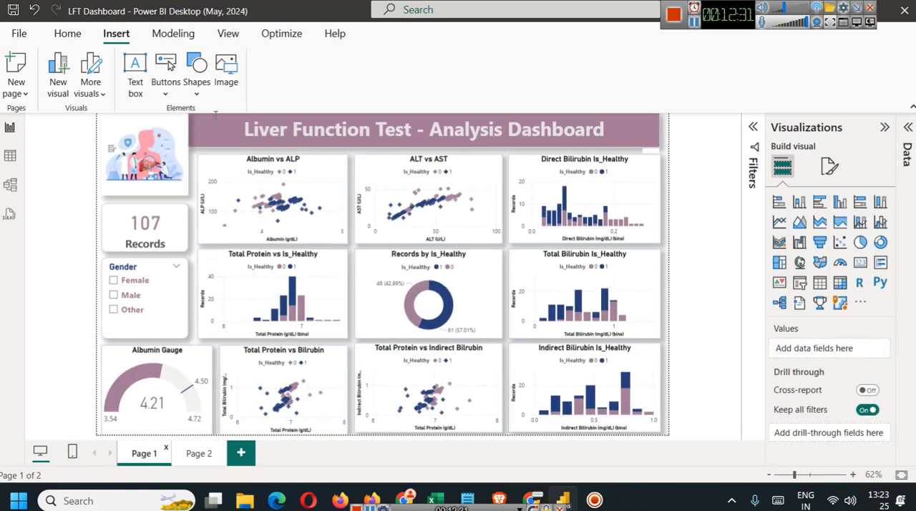
{"action": "left_click", "coordinate": [164, 145]}
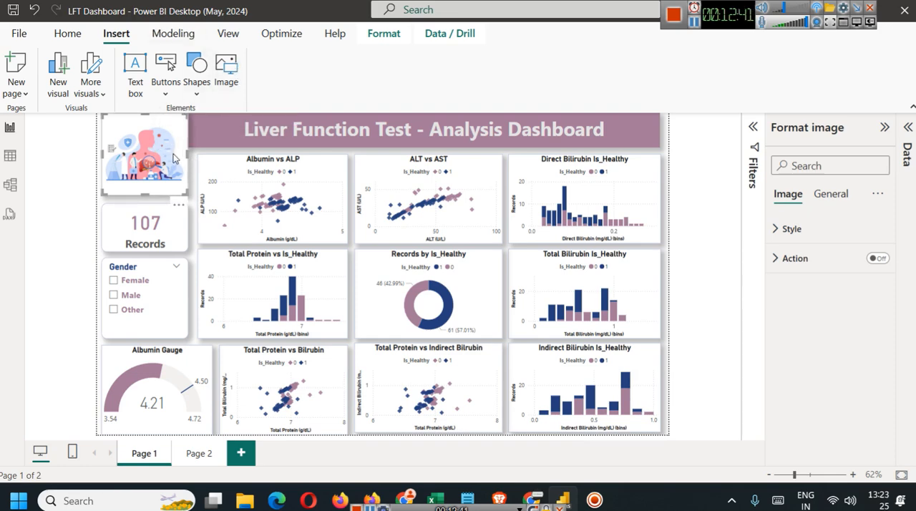
{"action": "mouse_move", "coordinate": [174, 158]}
{"action": "left_mouse_down"}
{"action": "mouse_move", "coordinate": [266, 141]}
{"action": "mouse_move", "coordinate": [174, 158]}
{"action": "left_mouse_up"}
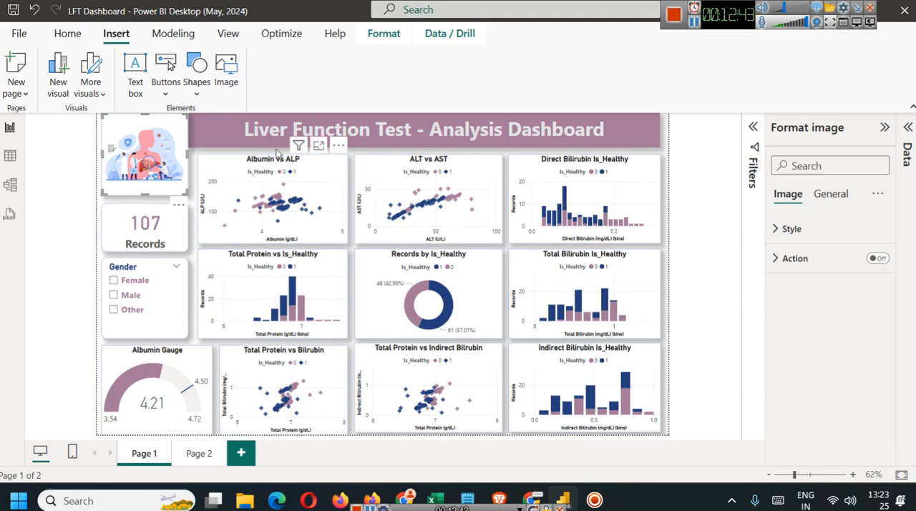
{"action": "left_click", "coordinate": [276, 139]}
{"action": "left_click", "coordinate": [707, 247]}
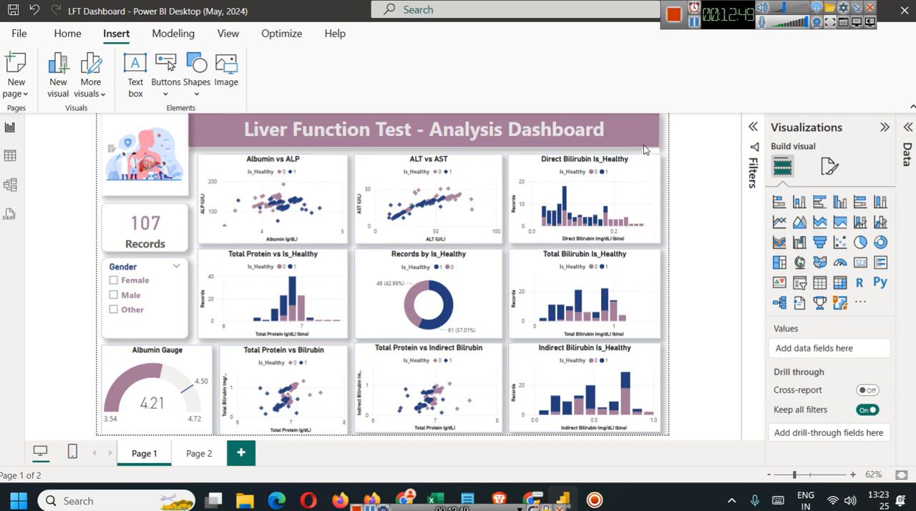
Expand the Filters pane and move the Liver Function Test title text box down to the bottom of Page 1.
{"action": "left_click", "coordinate": [752, 127]}
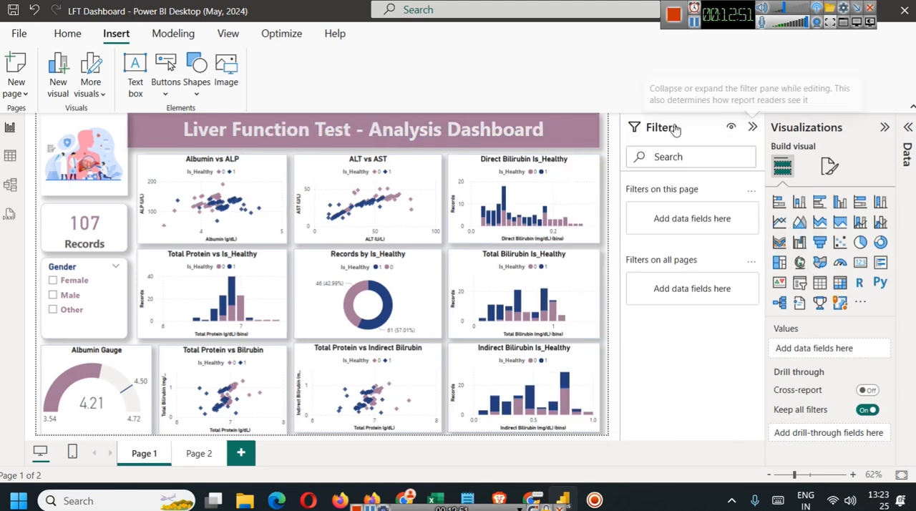
{"action": "left_click", "coordinate": [570, 123]}
{"action": "left_click_drag", "start_coordinate": [583, 151], "coordinate": [583, 440]}
Move the three top-row charts up to the page's upper edge and place the title text box between the first and second chart rows.
{"action": "left_click", "coordinate": [523, 178]}
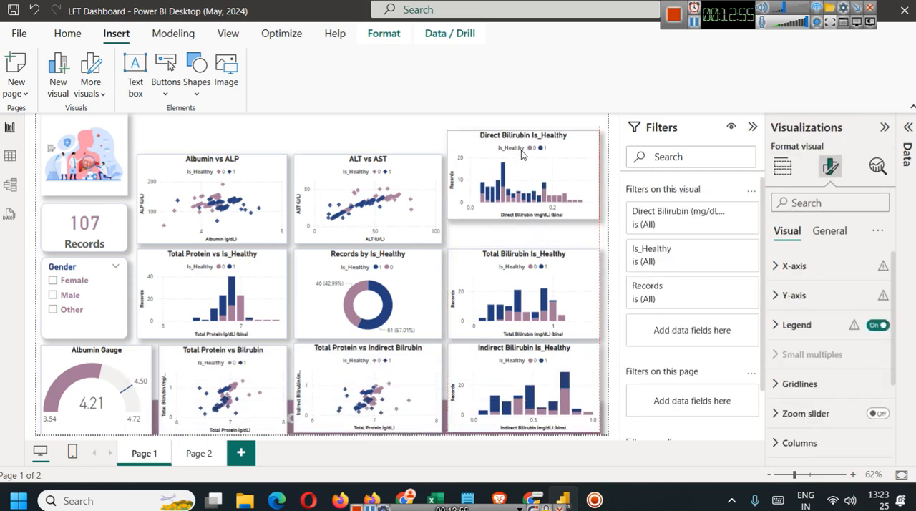
{"action": "left_click_drag", "start_coordinate": [523, 178], "coordinate": [523, 138]}
{"action": "left_click_drag", "start_coordinate": [409, 174], "coordinate": [409, 129]}
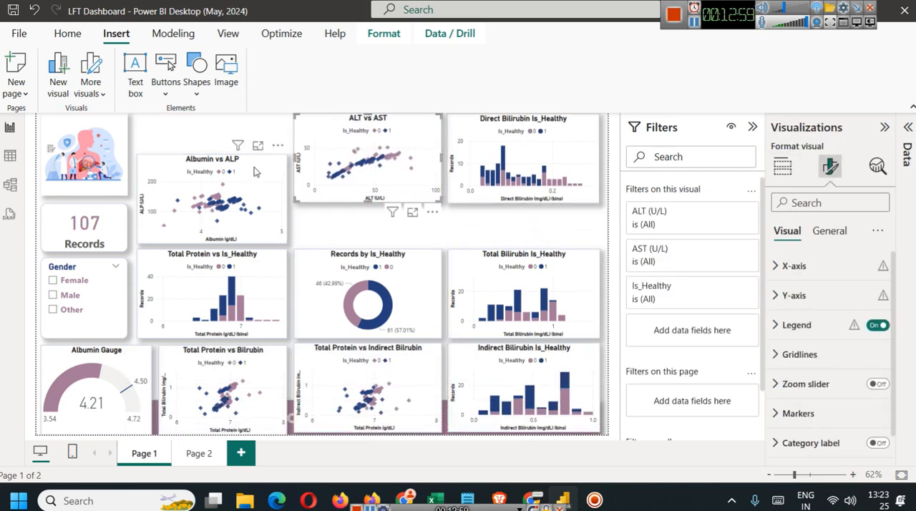
{"action": "left_click_drag", "start_coordinate": [266, 171], "coordinate": [266, 131]}
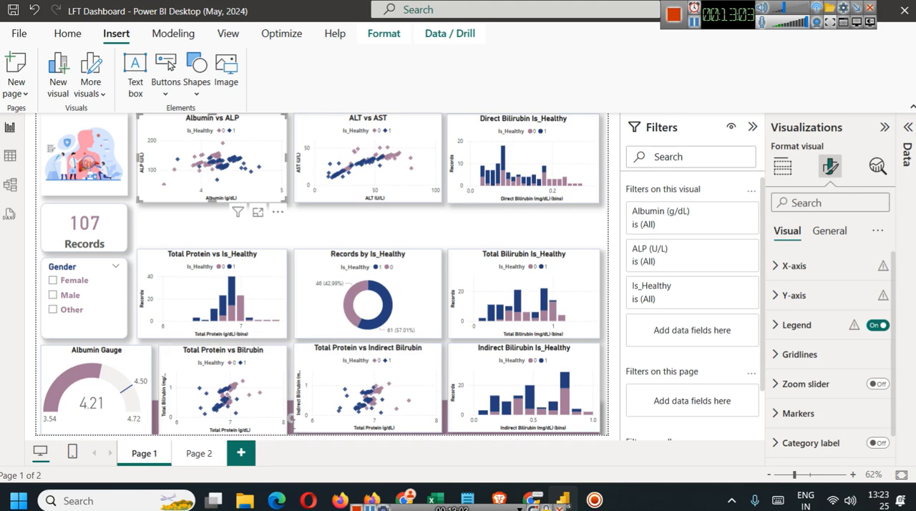
{"action": "left_click", "coordinate": [320, 415]}
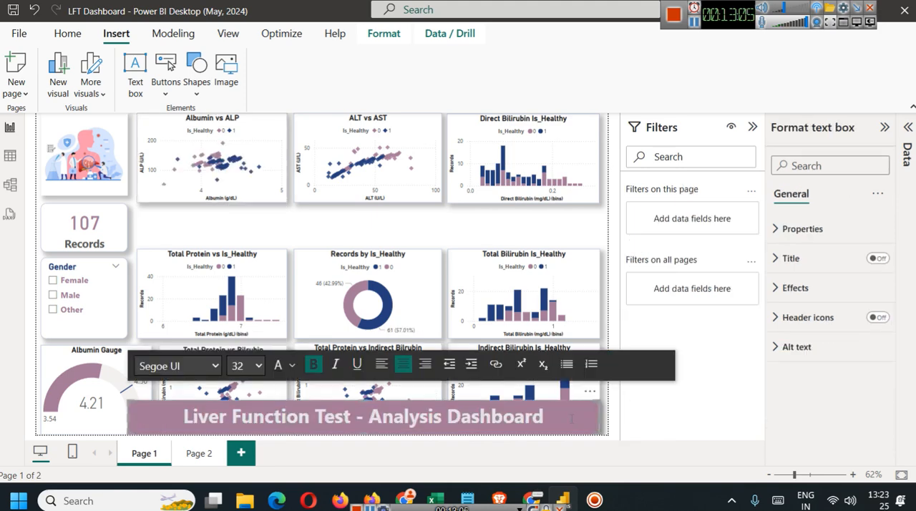
{"action": "left_click_drag", "start_coordinate": [586, 401], "coordinate": [588, 214]}
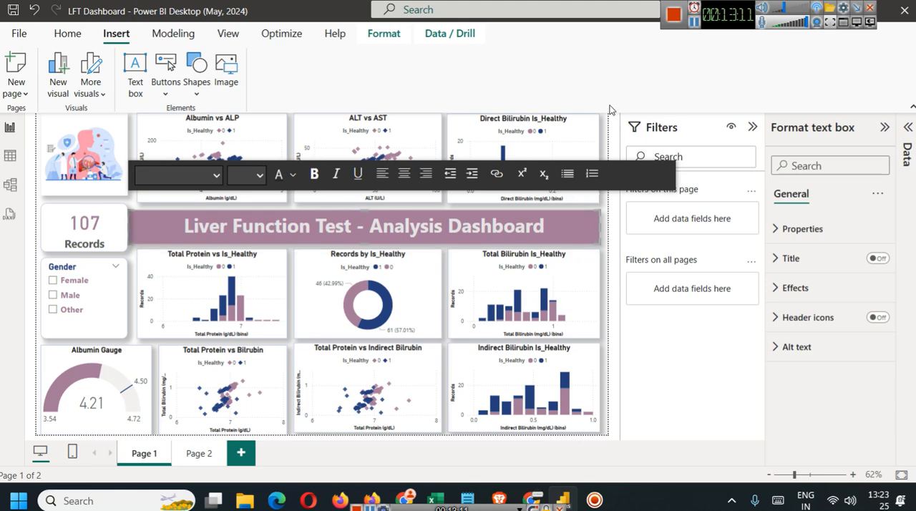
Change the dashboard title to "Liver Function Test -Power BI Dashboard - Hindi".
{"action": "left_click", "coordinate": [545, 225]}
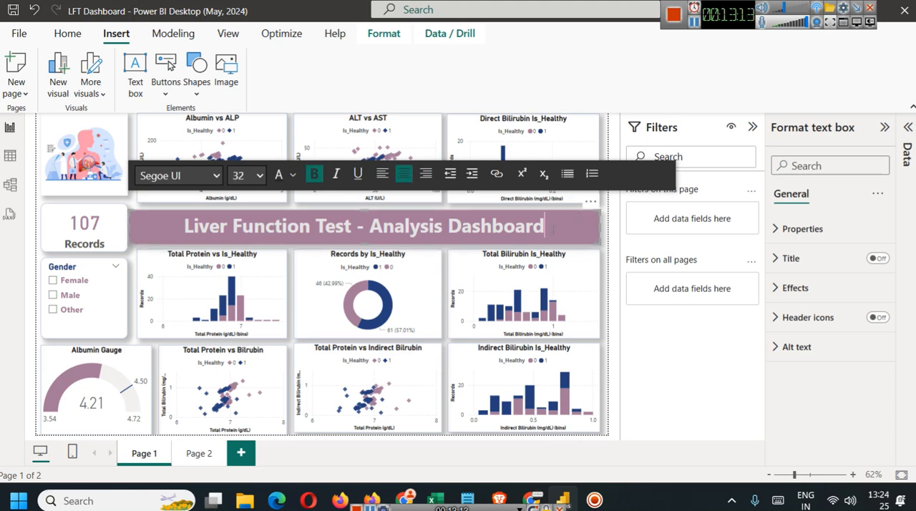
{"action": "type", "text": "- Hindi"}
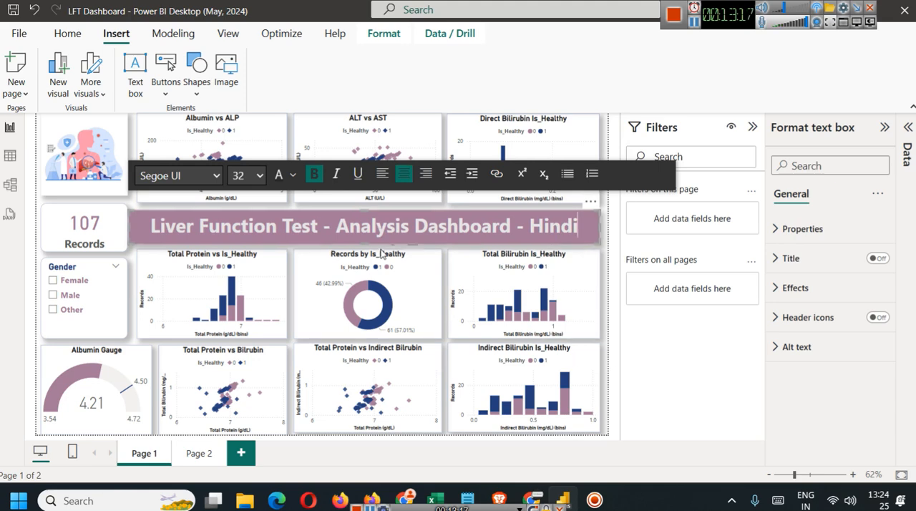
{"action": "left_click_drag", "start_coordinate": [331, 226], "coordinate": [409, 226]}
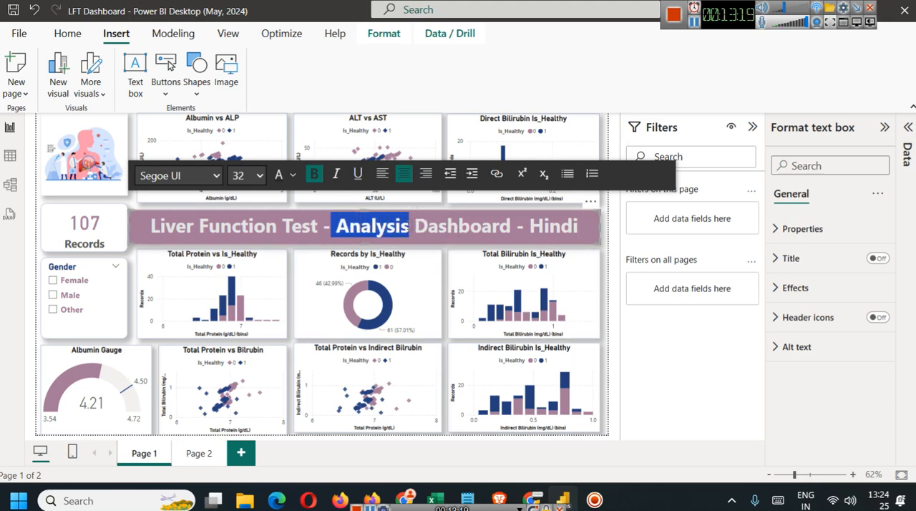
{"action": "type", "text": "Power B"}
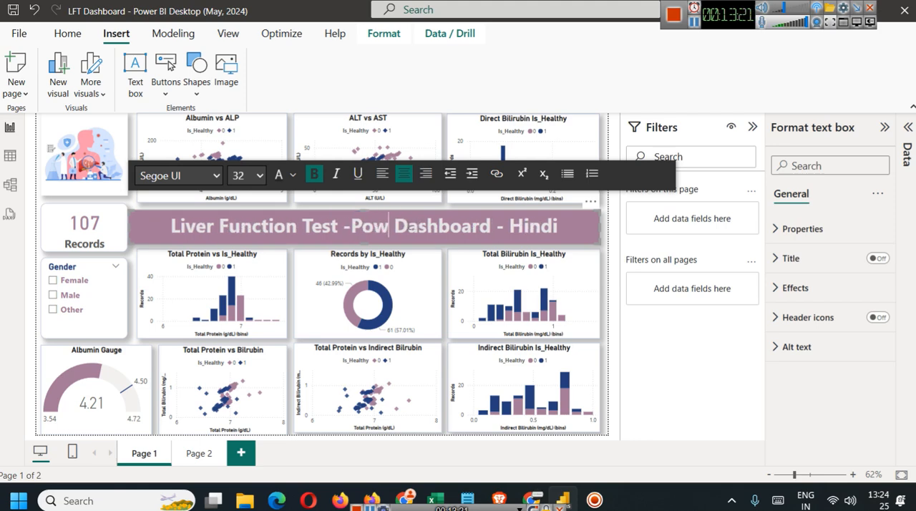
{"action": "type", "text": "I"}
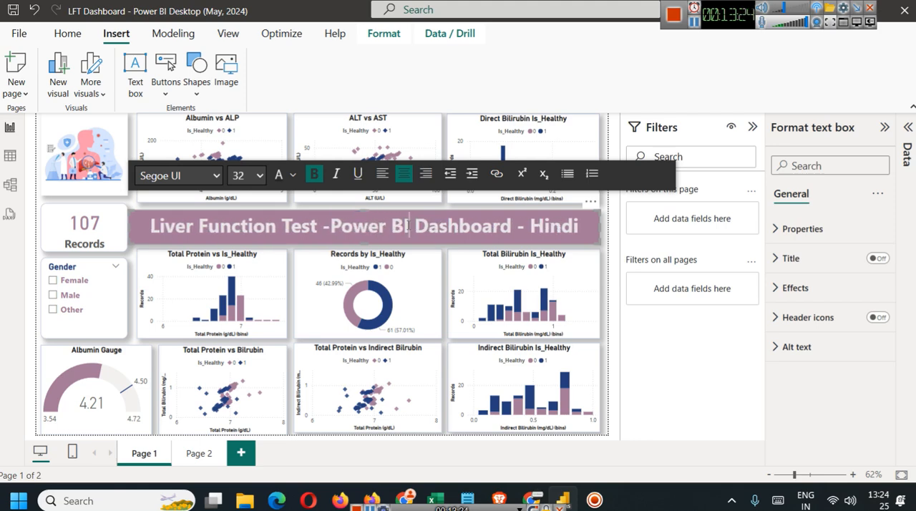
Collapse the Filters pane and deselect the title text box.
{"action": "left_click", "coordinate": [681, 372]}
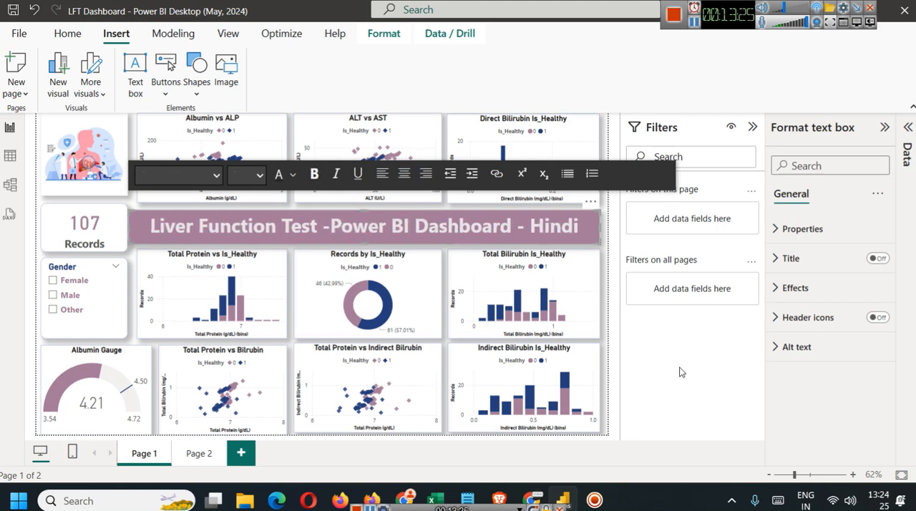
{"action": "left_click", "coordinate": [752, 126]}
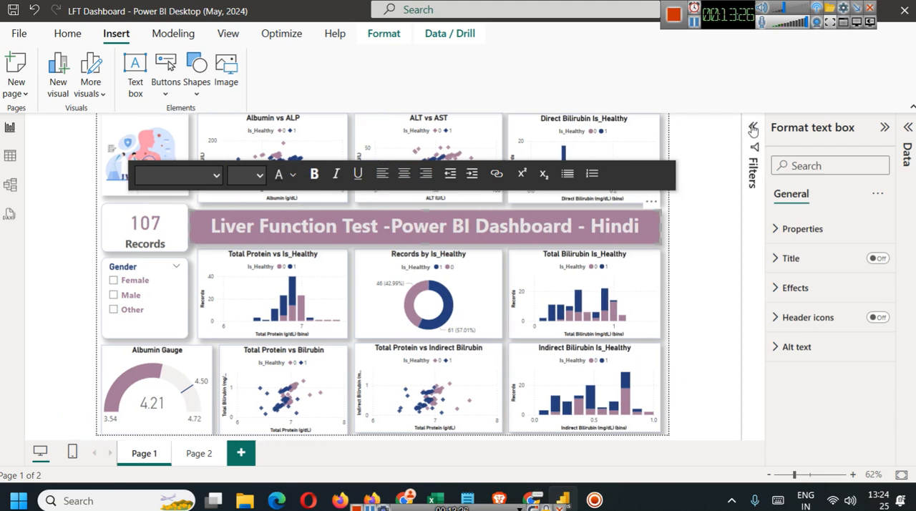
{"action": "left_click", "coordinate": [95, 207]}
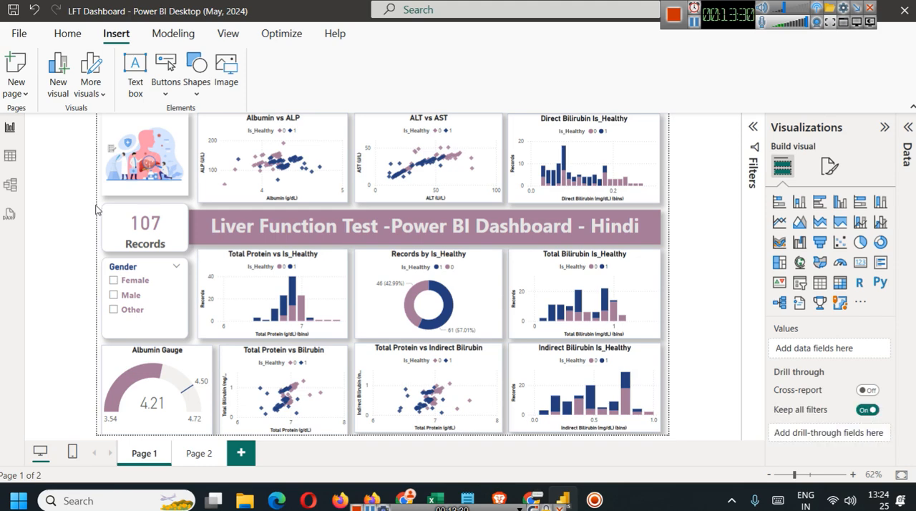